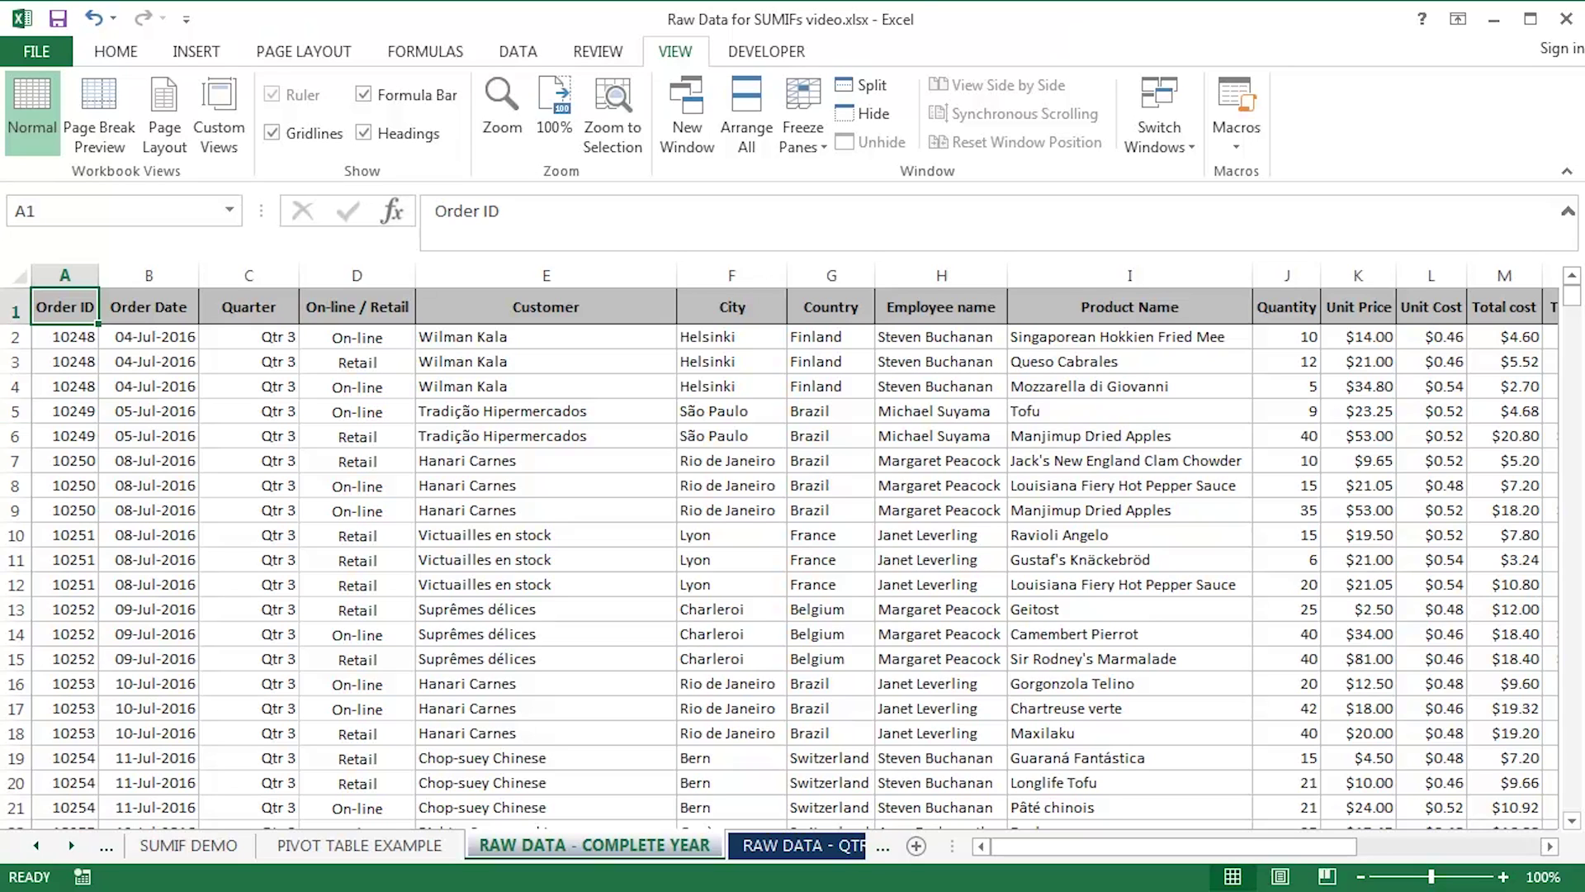
# Step: Check the Condiments pivot total, then select the SUMIF DEMO total sales table G5:H14
pyautogui.click(325, 850)
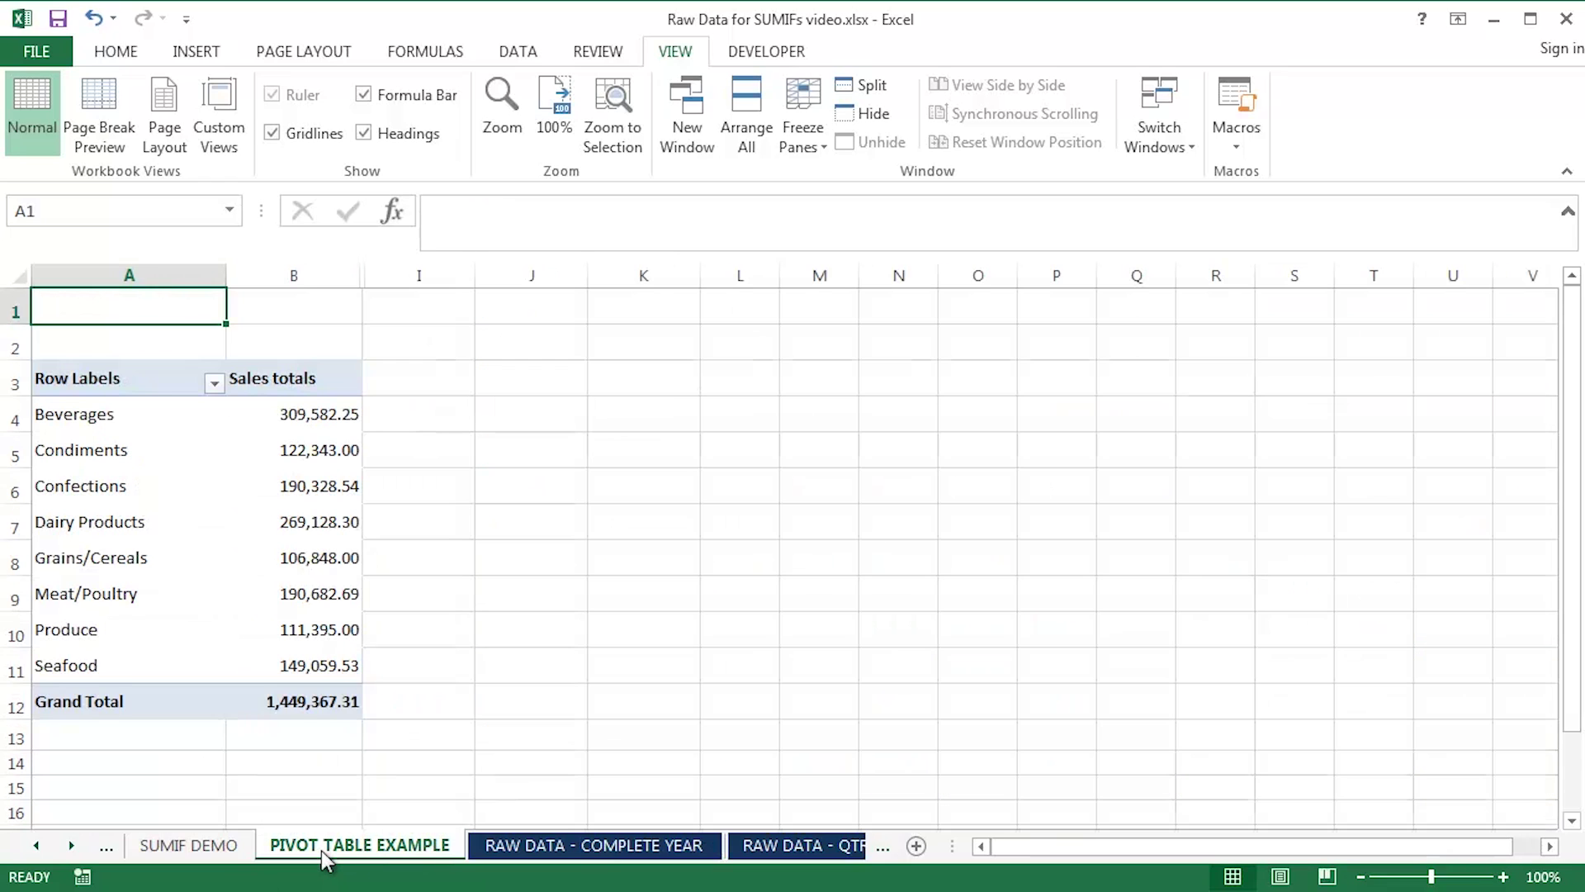
pyautogui.click(261, 455)
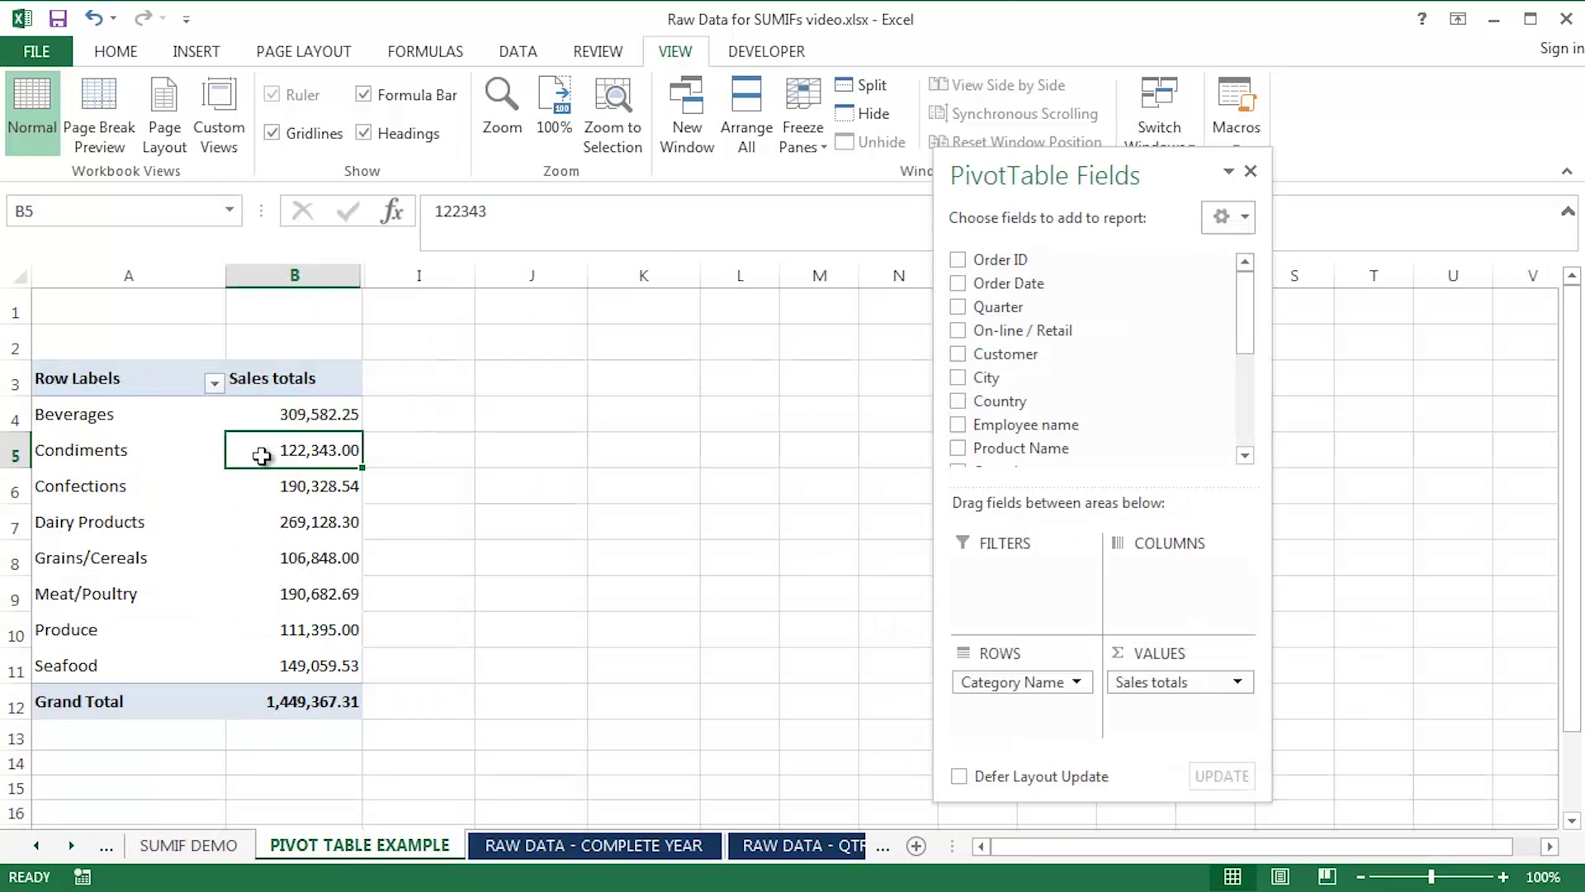
pyautogui.click(552, 846)
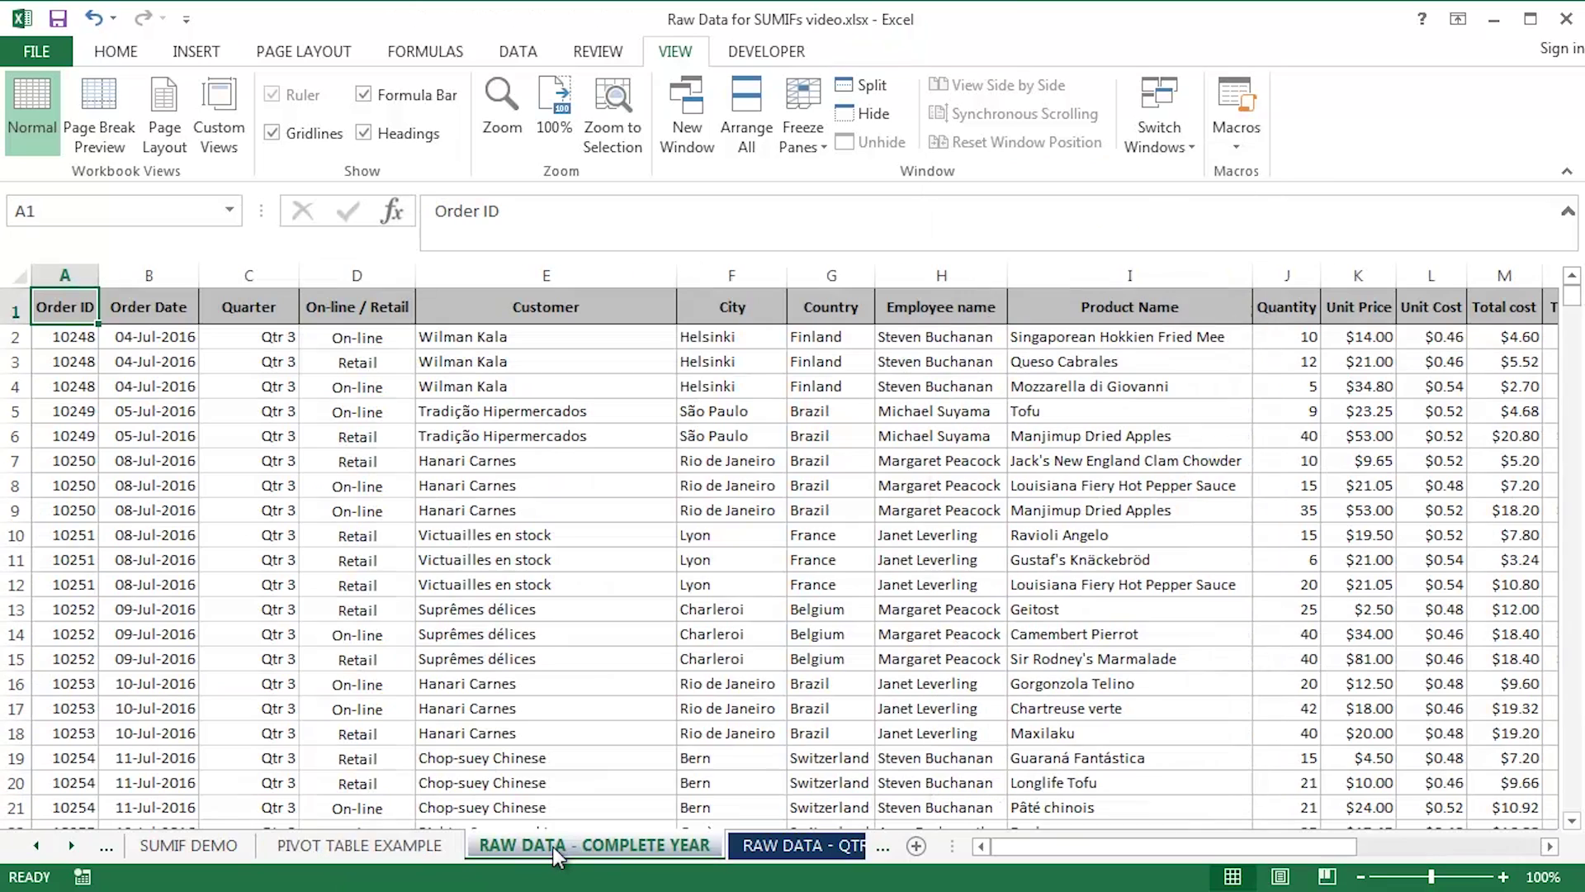
pyautogui.click(206, 848)
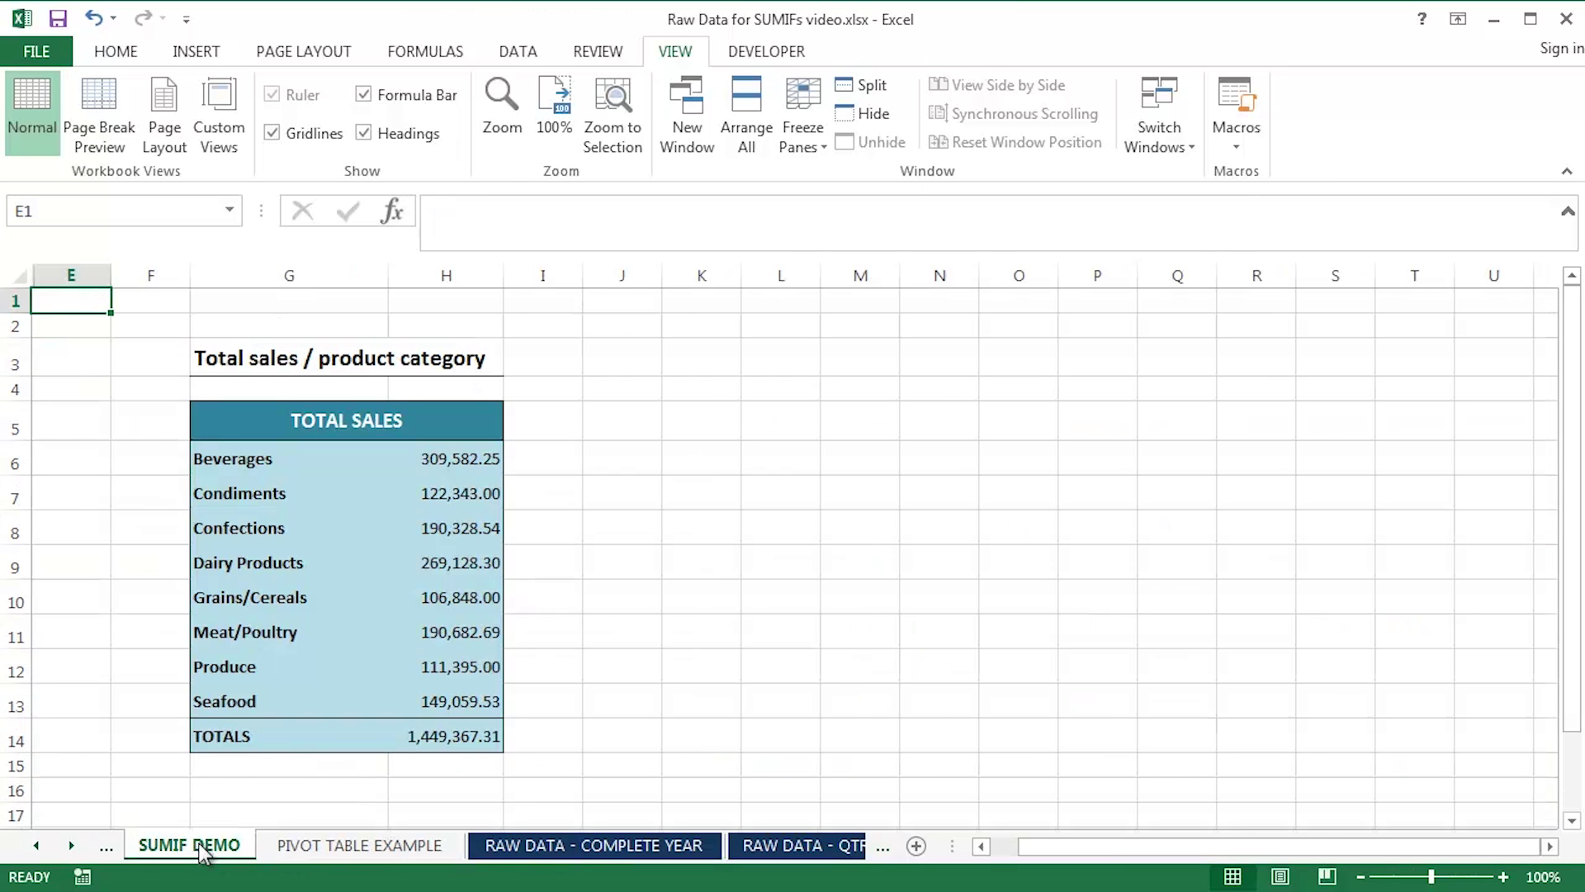
pyautogui.moveTo(262, 424); pyautogui.dragTo(487, 736)
# Step: Select the pivot table A3:B12 and its Beverages total, then return to SUMIF DEMO
pyautogui.click(355, 845)
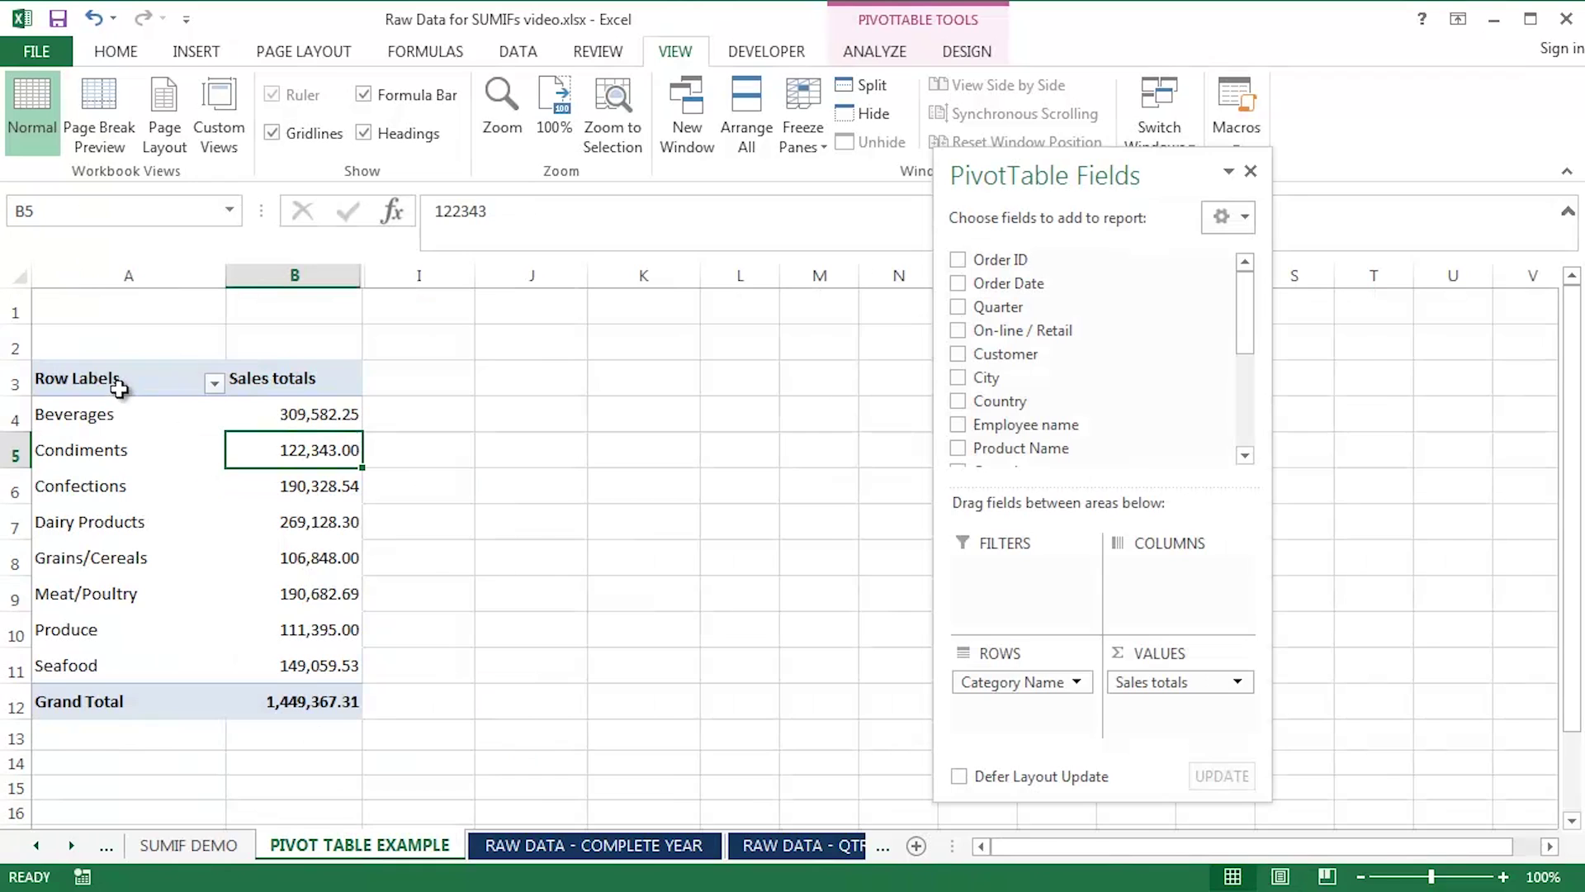
pyautogui.moveTo(123, 388); pyautogui.dragTo(295, 693)
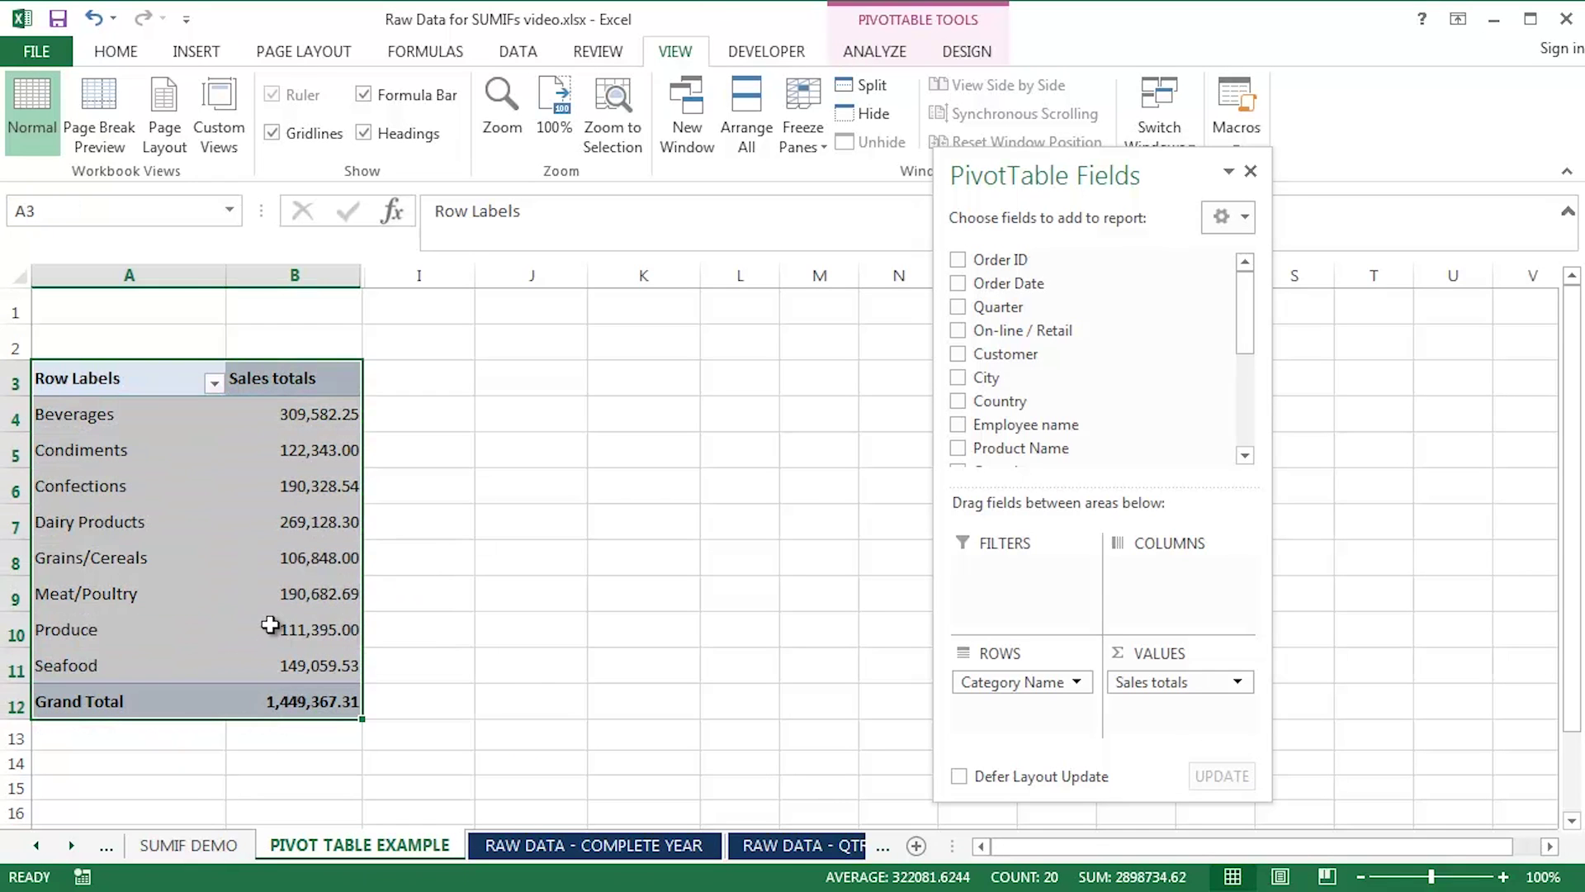
pyautogui.moveTo(270, 625)
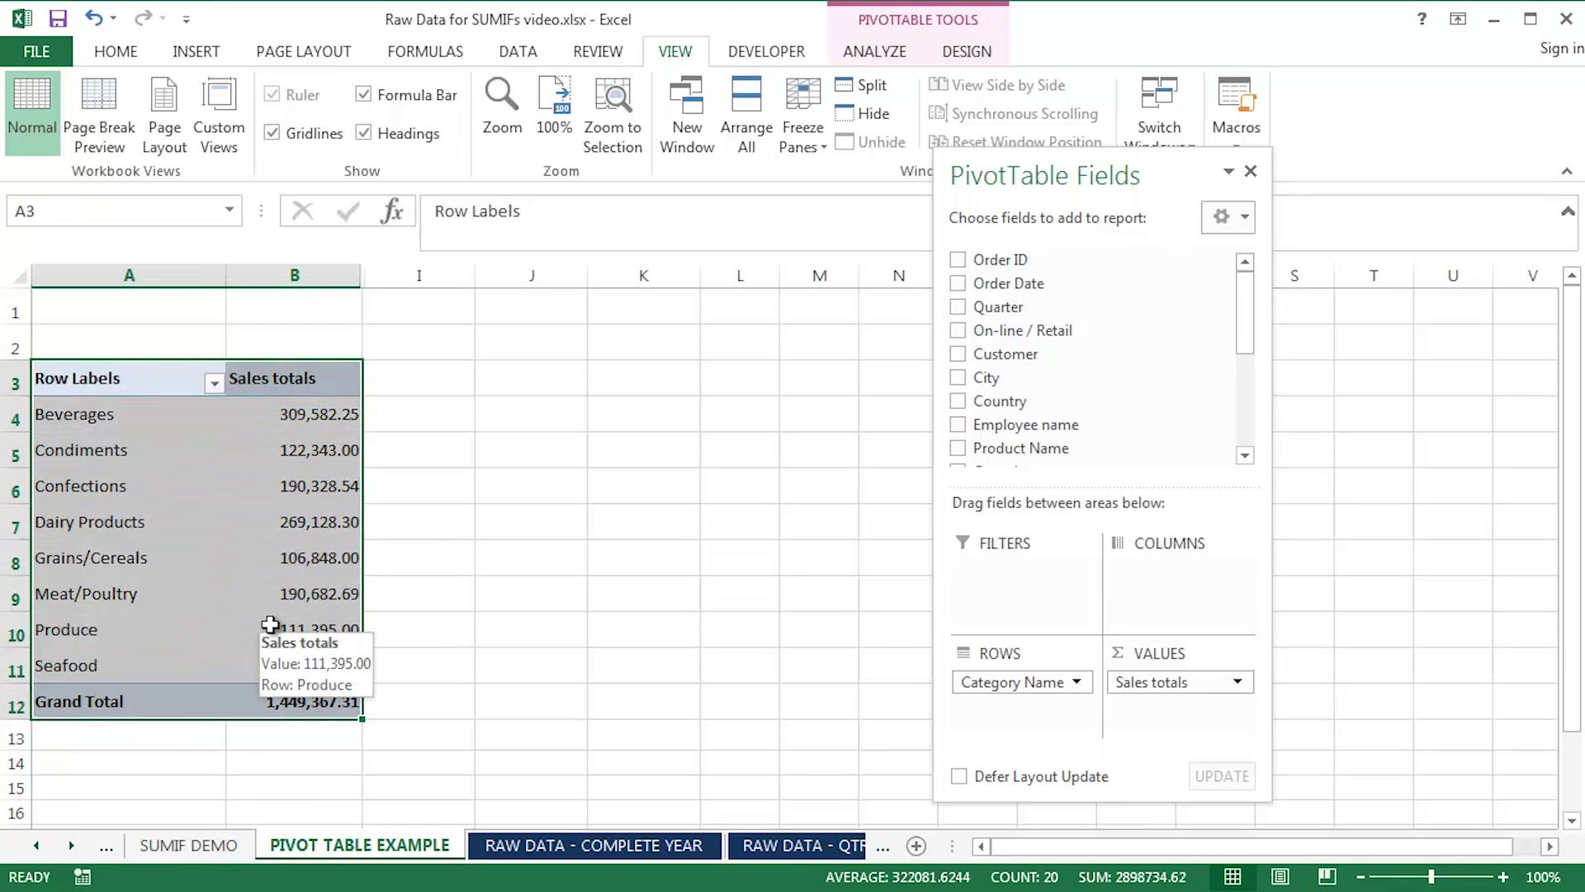
pyautogui.click(328, 421)
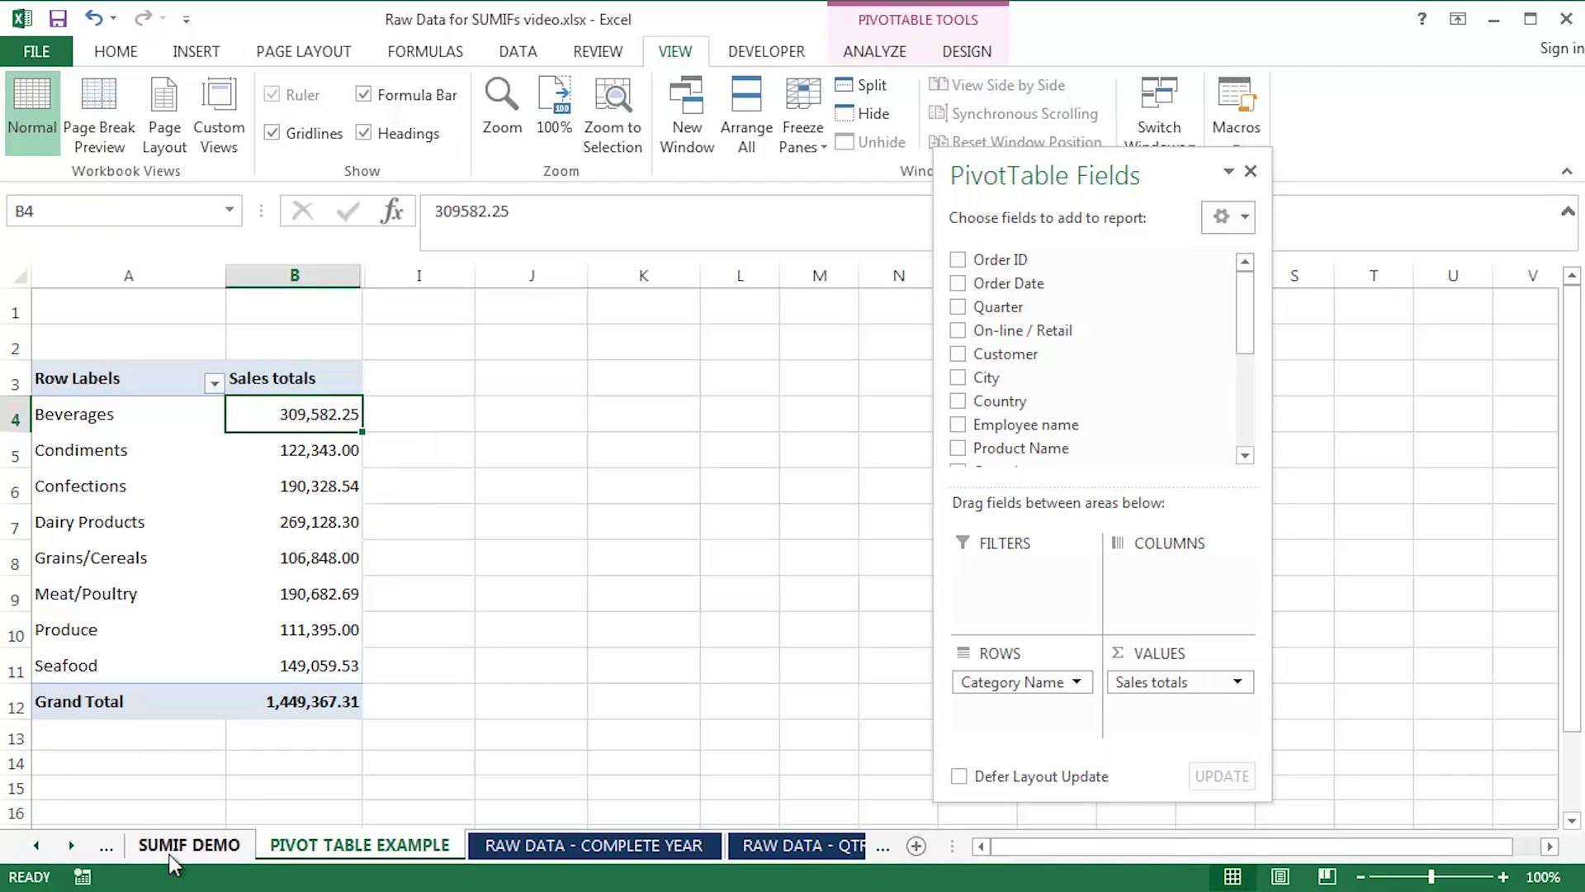
pyautogui.click(203, 846)
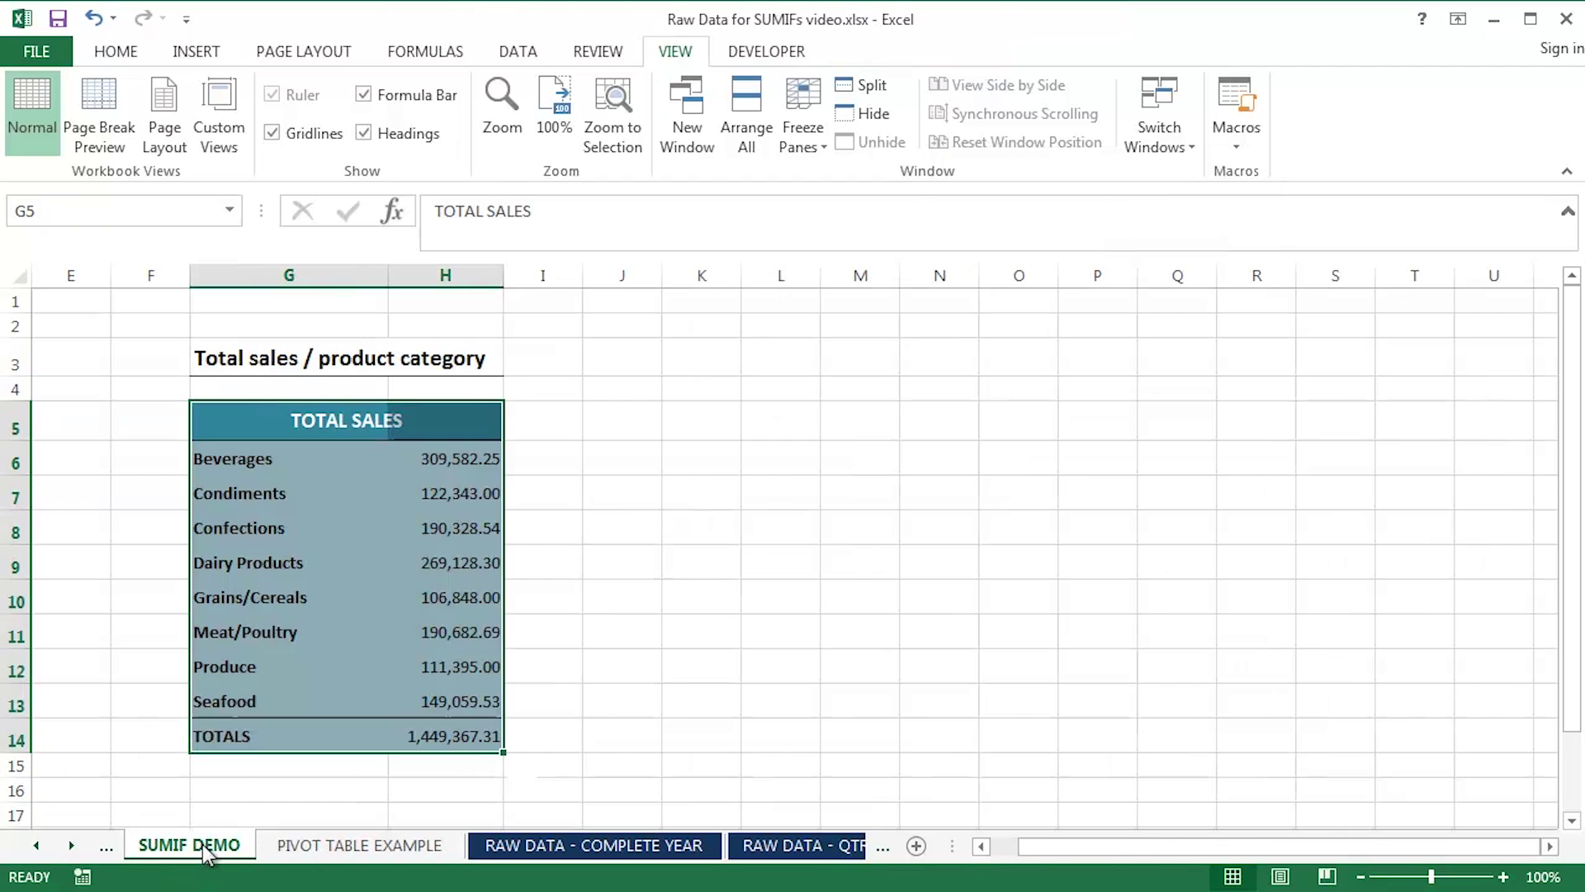
pyautogui.click(451, 459)
pyautogui.doubleClick(451, 459)
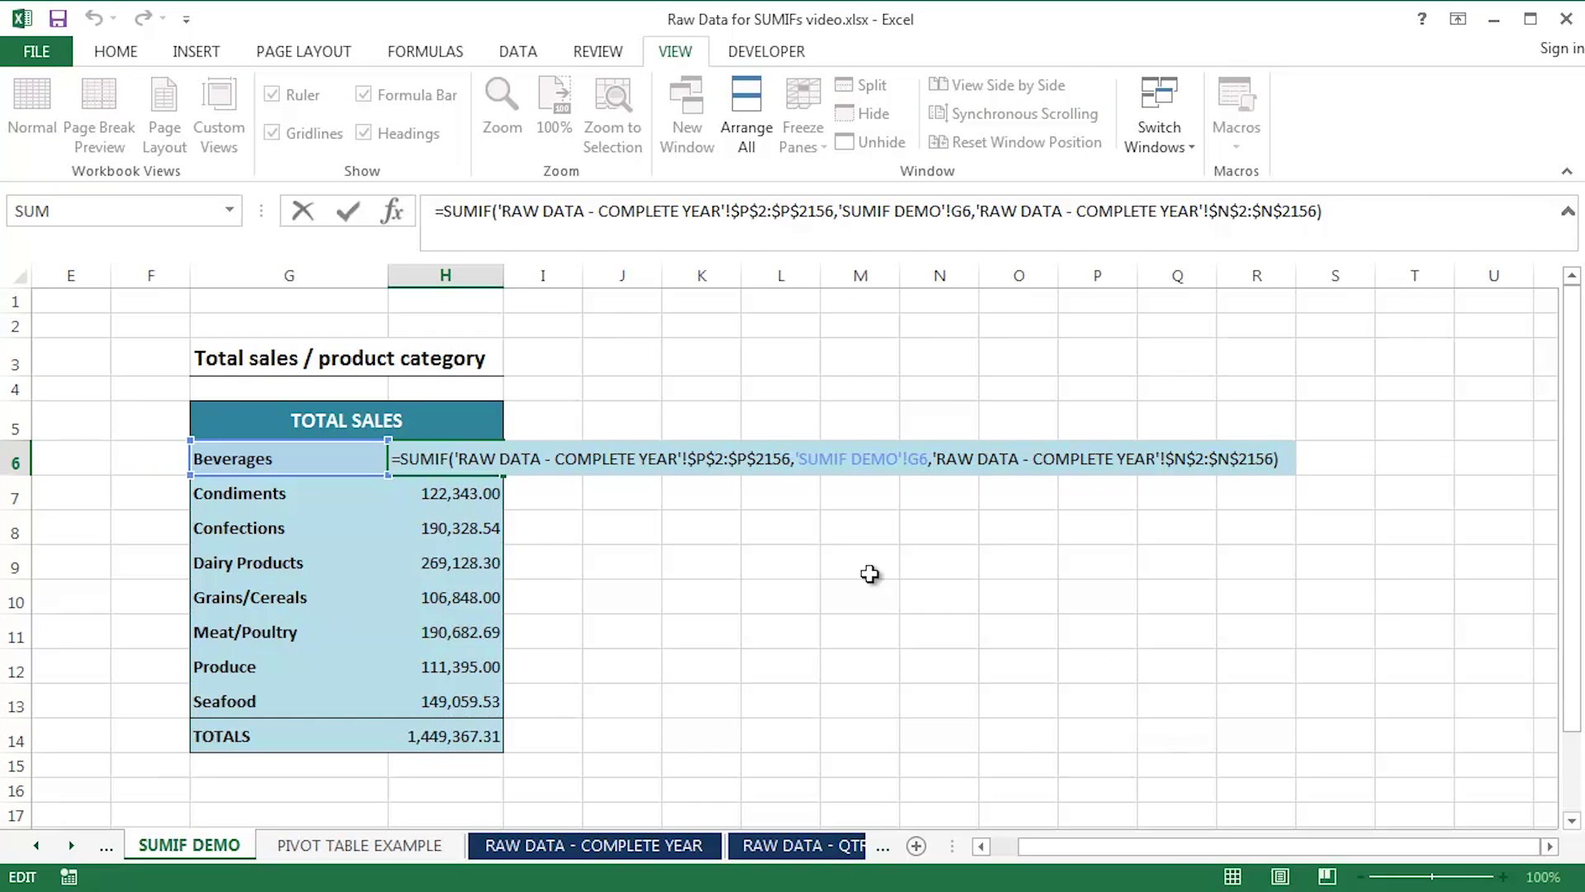
pyautogui.moveTo(640, 459); pyautogui.dragTo(1243, 461)
pyautogui.press('Escape')
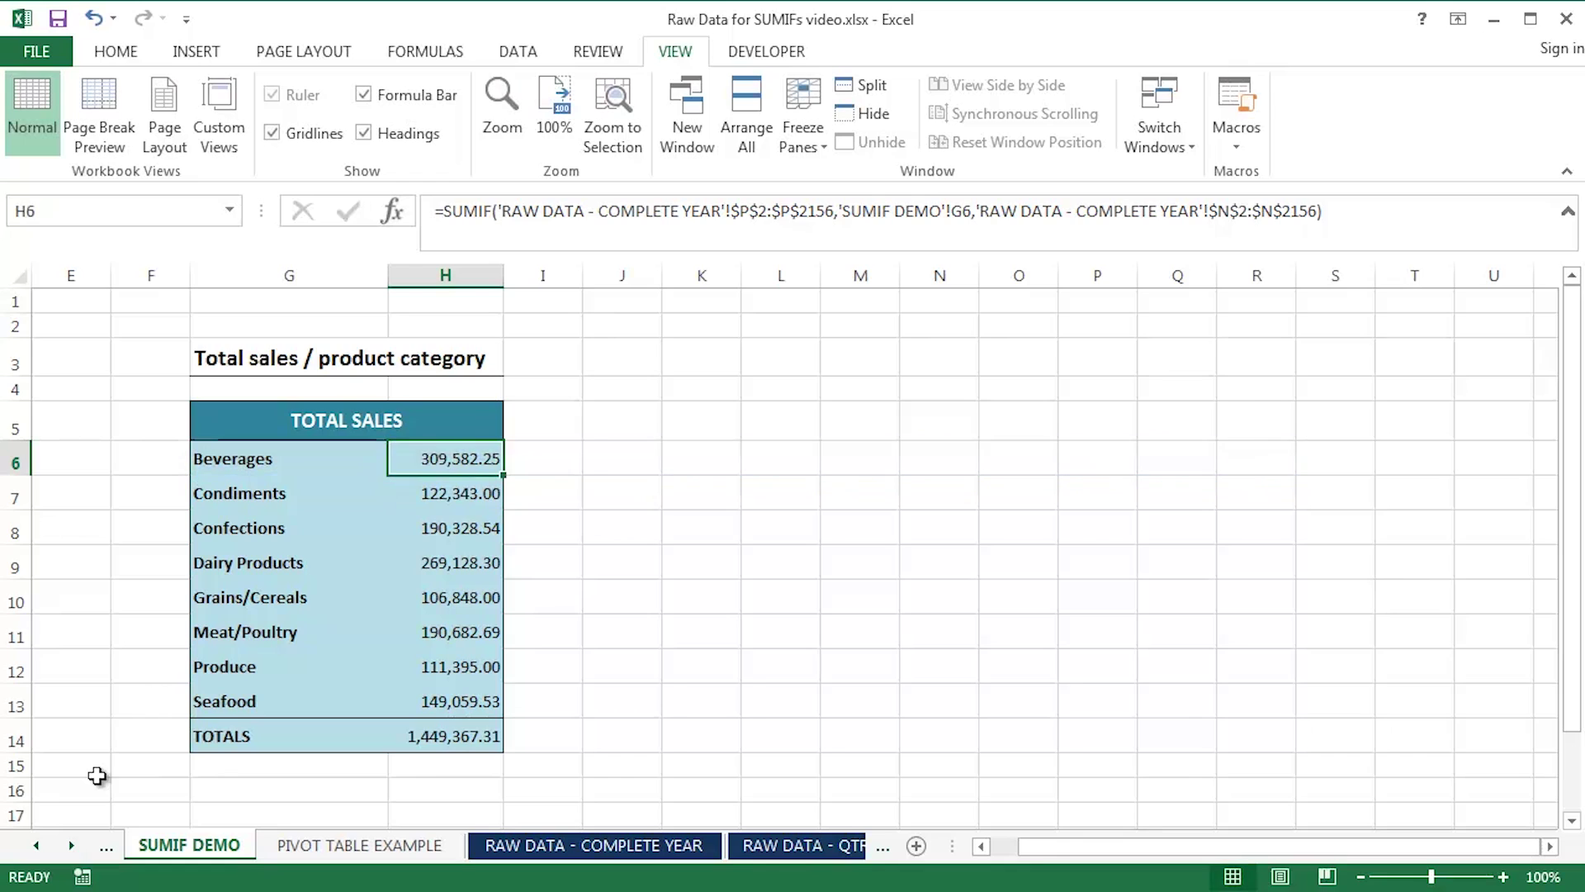
pyautogui.click(37, 846)
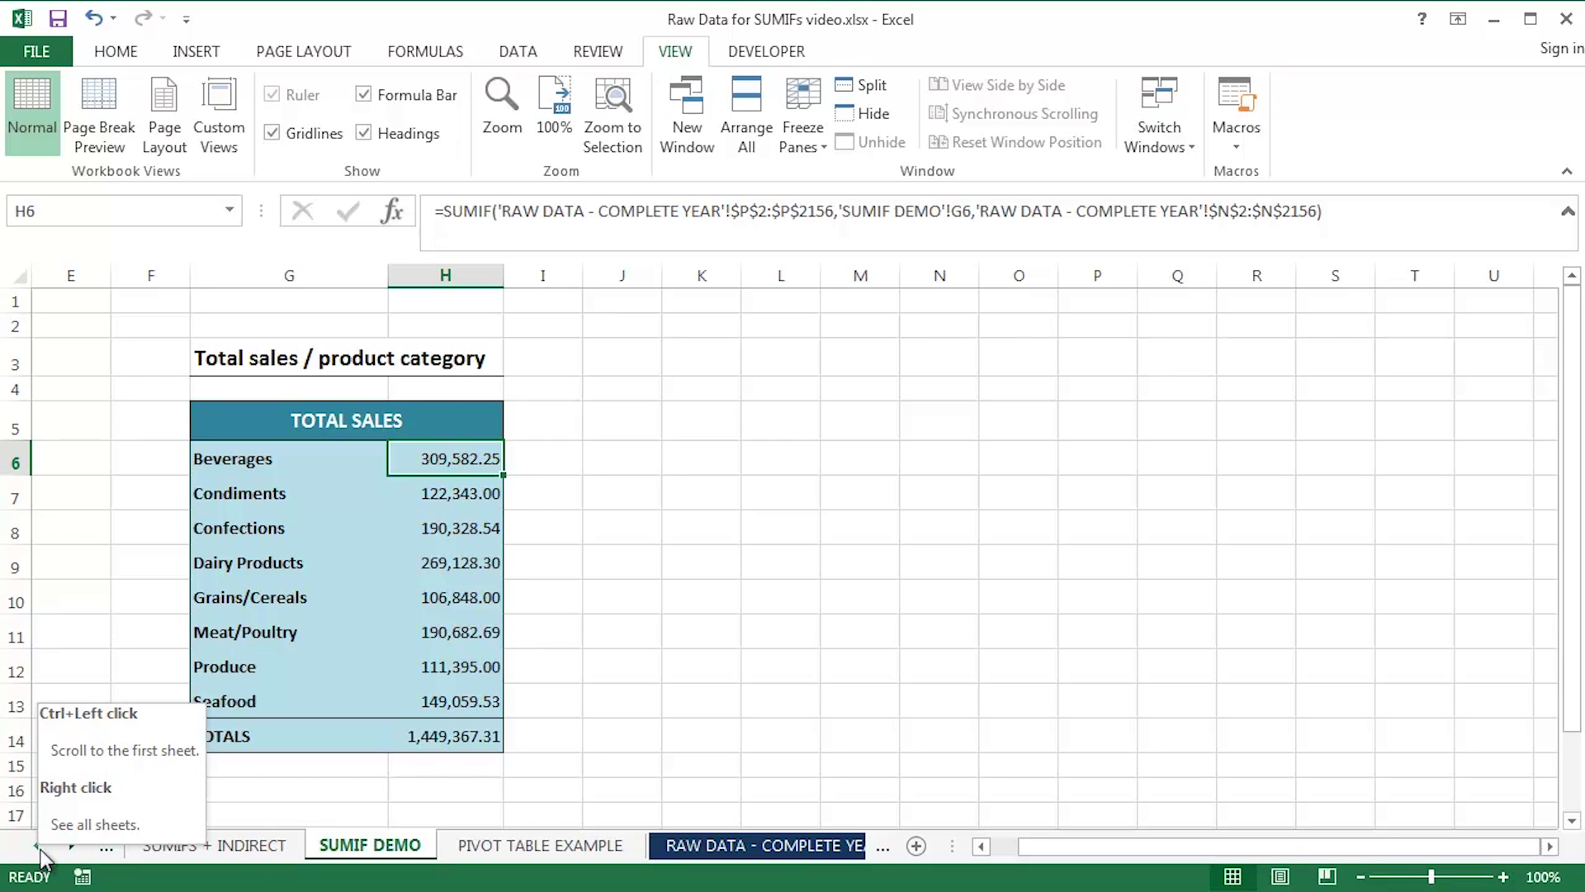
# Step: On SUMIFS - SINGLE SHEET, inspect C7's three-criteria SUMIFS formula returning 83,450.75
pyautogui.keyDown('ctrl'); pyautogui.click(38, 847); pyautogui.keyUp('ctrl')
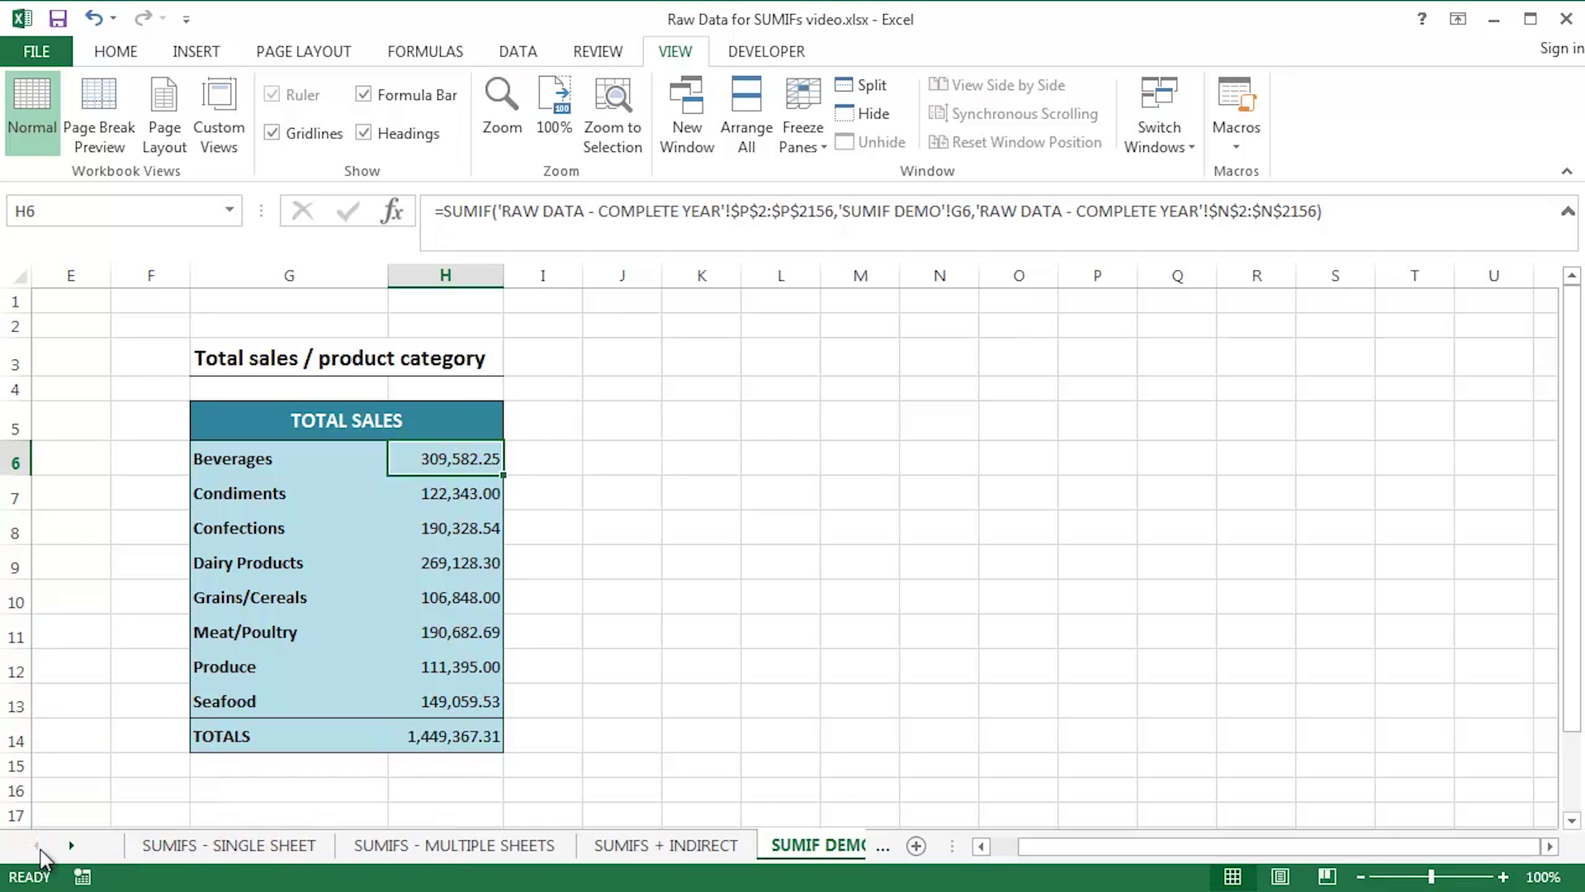
pyautogui.click(197, 850)
pyautogui.click(343, 479)
pyautogui.press('F2')
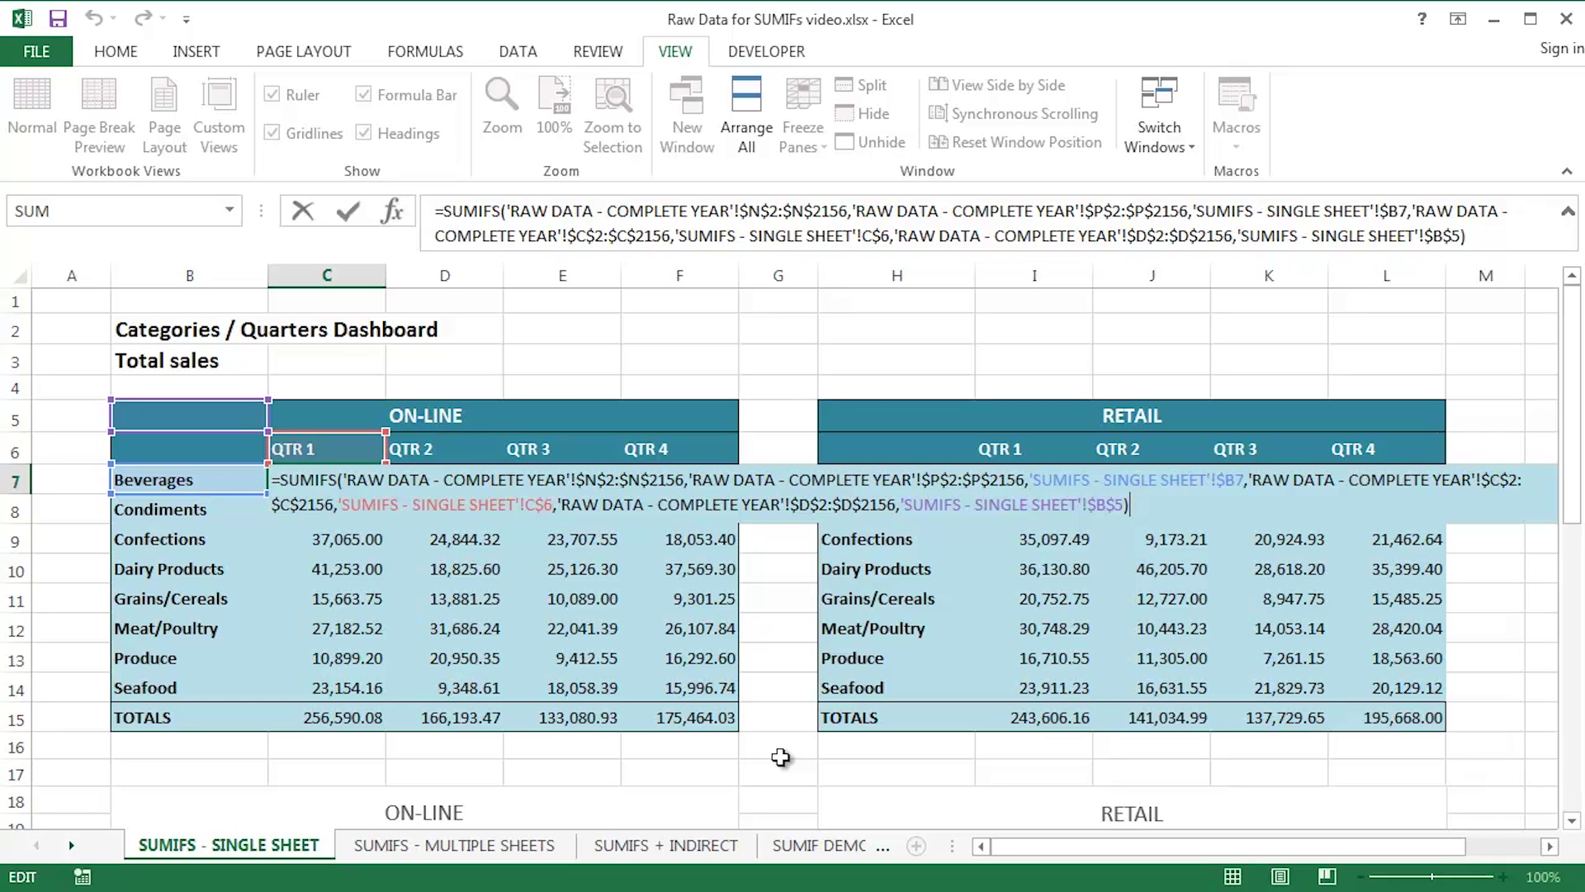
pyautogui.press('Escape')
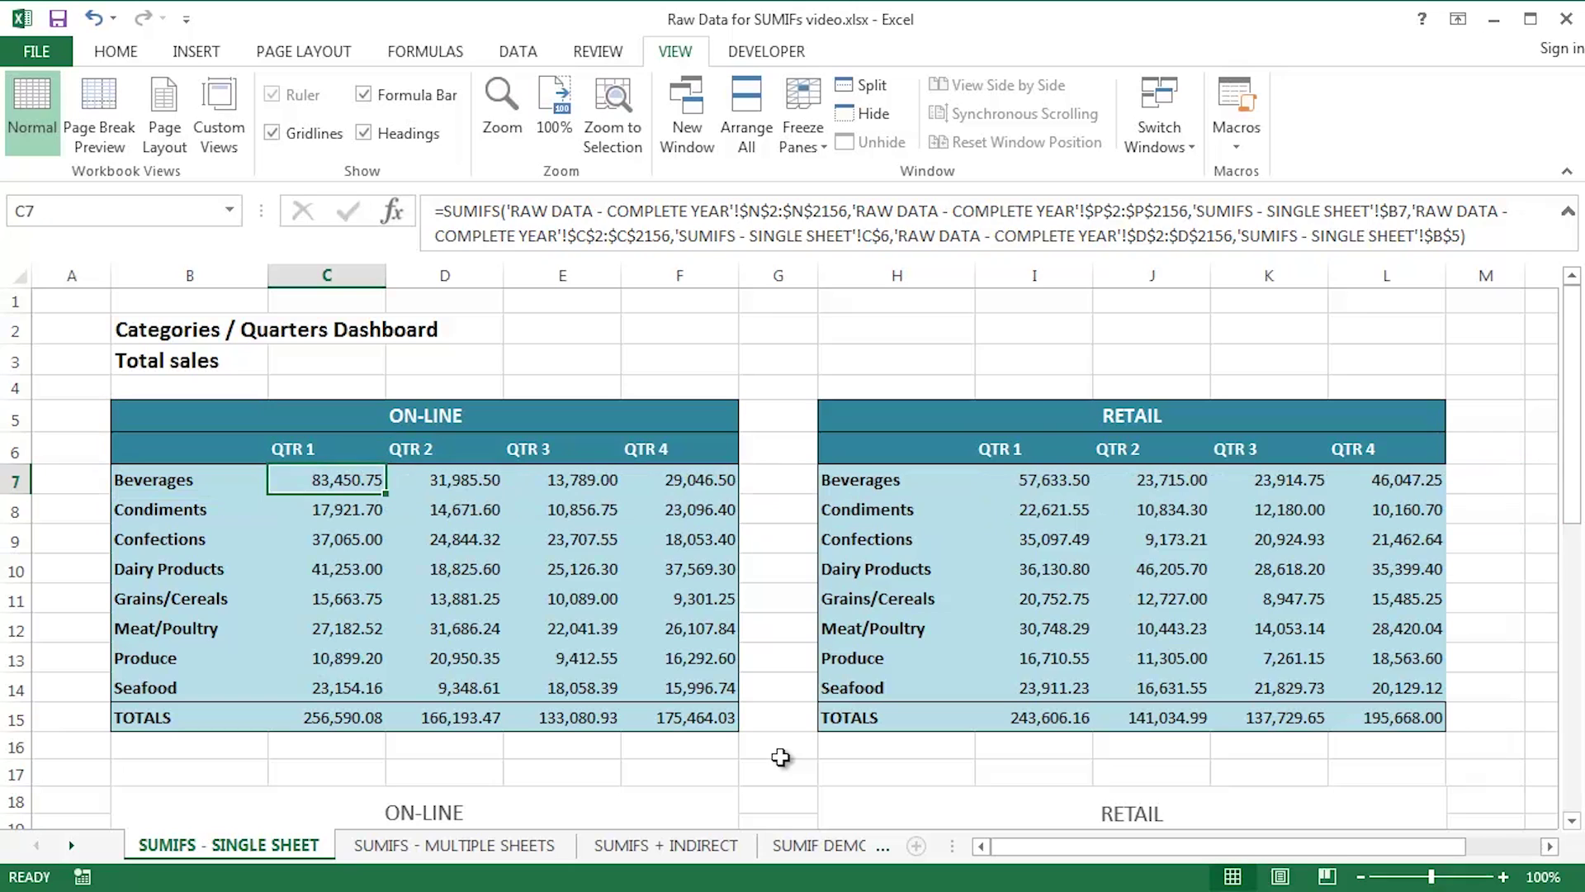
pyautogui.scroll(-4, 559, 481)
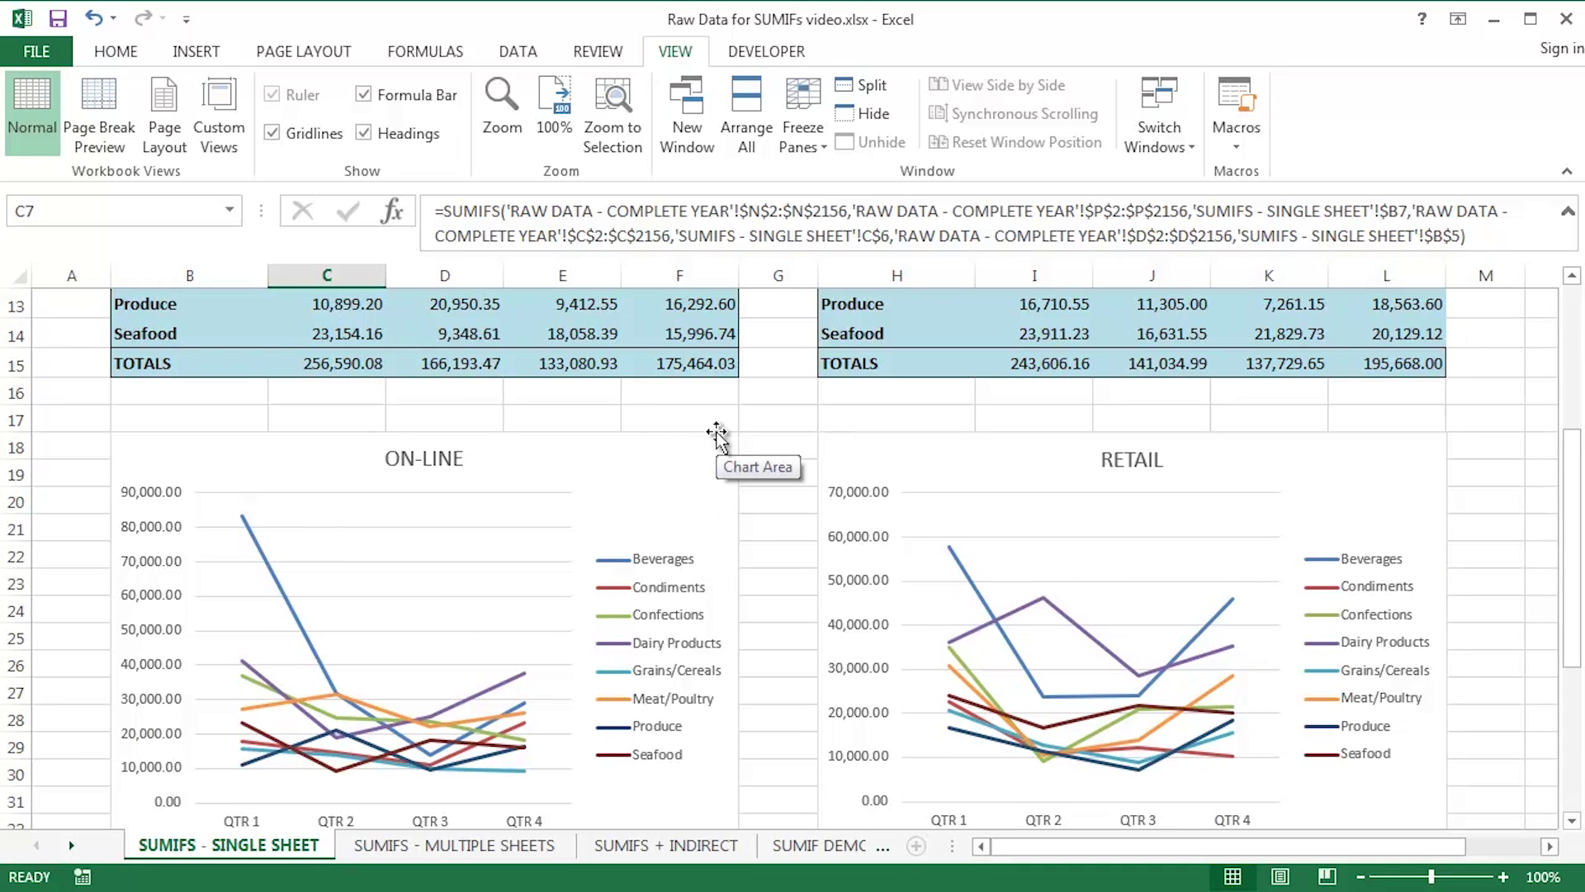
pyautogui.scroll(4, 717, 435)
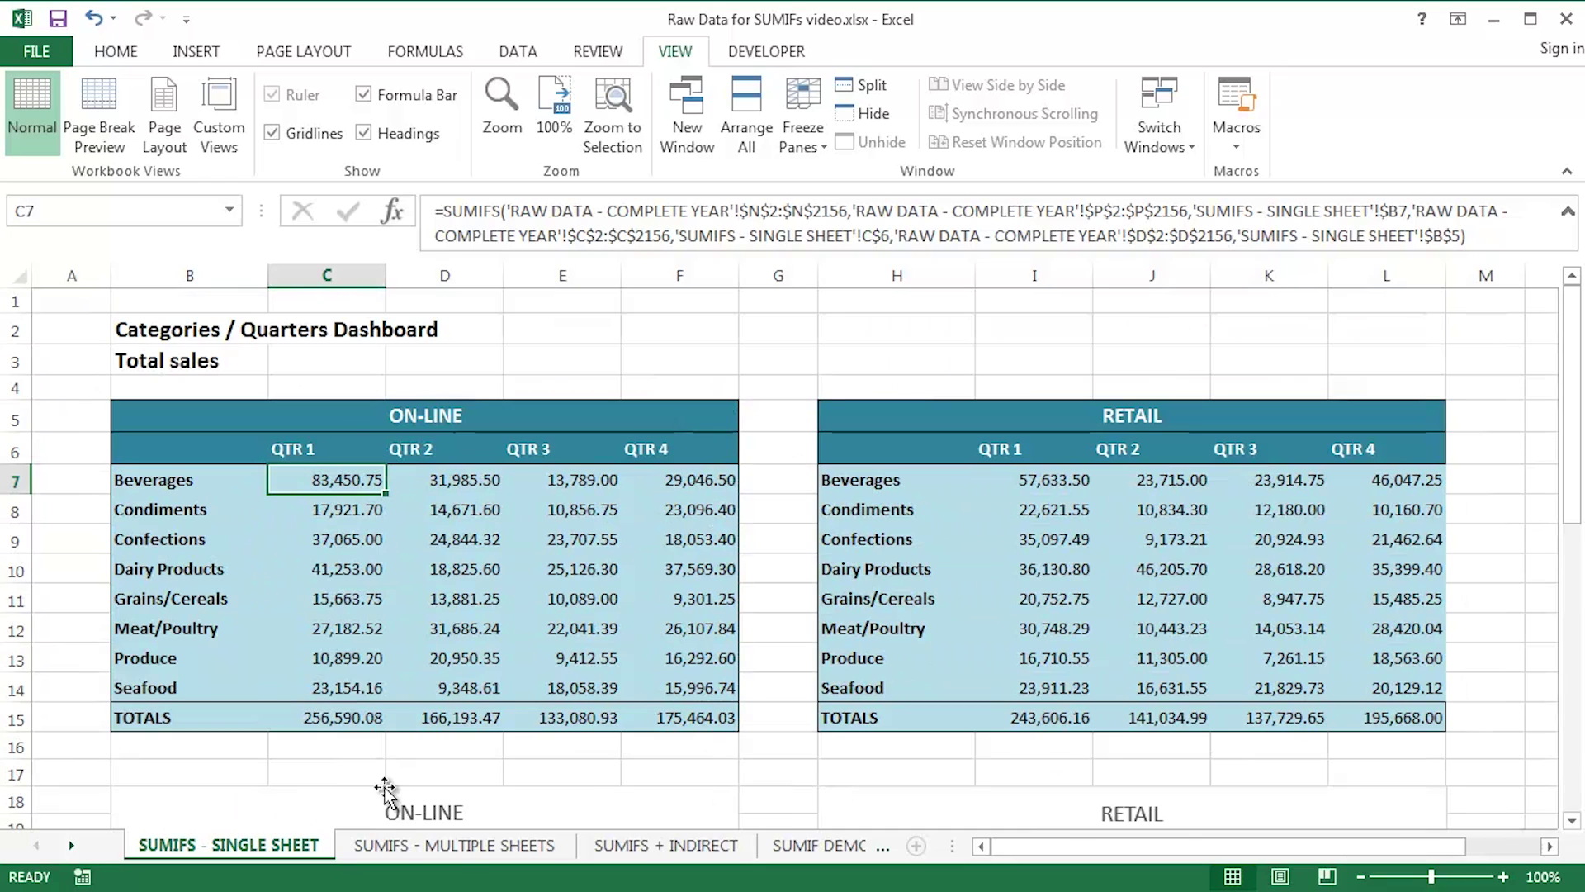
# Step: Switch to the SUMIFS - MULTIPLE SHEETS sheet and scroll through its charts
pyautogui.click(467, 846)
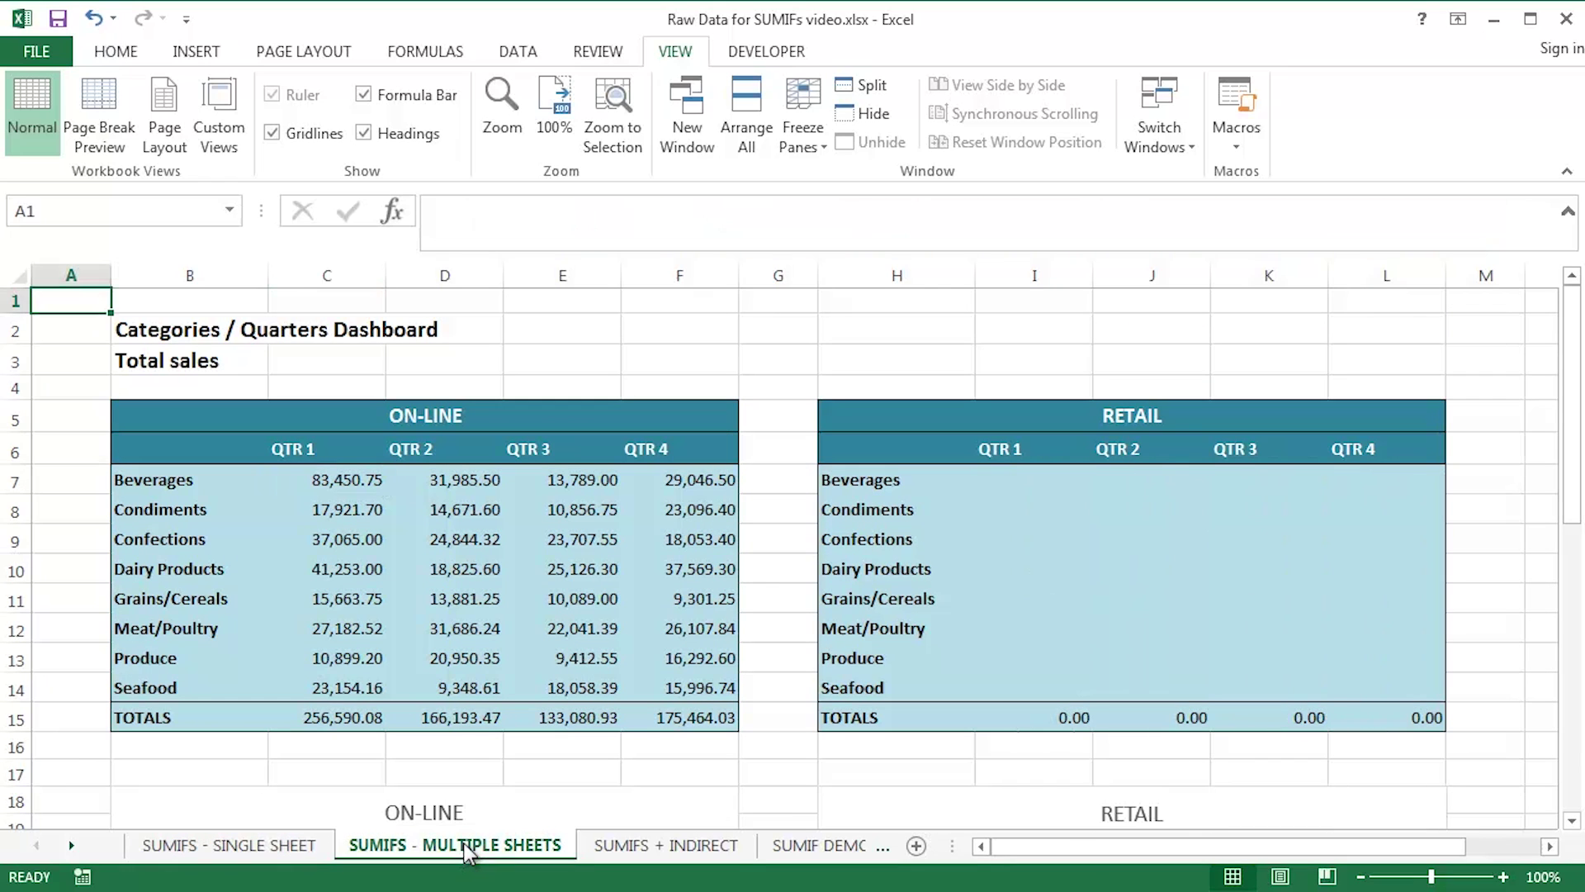
pyautogui.scroll(-4, 937, 611)
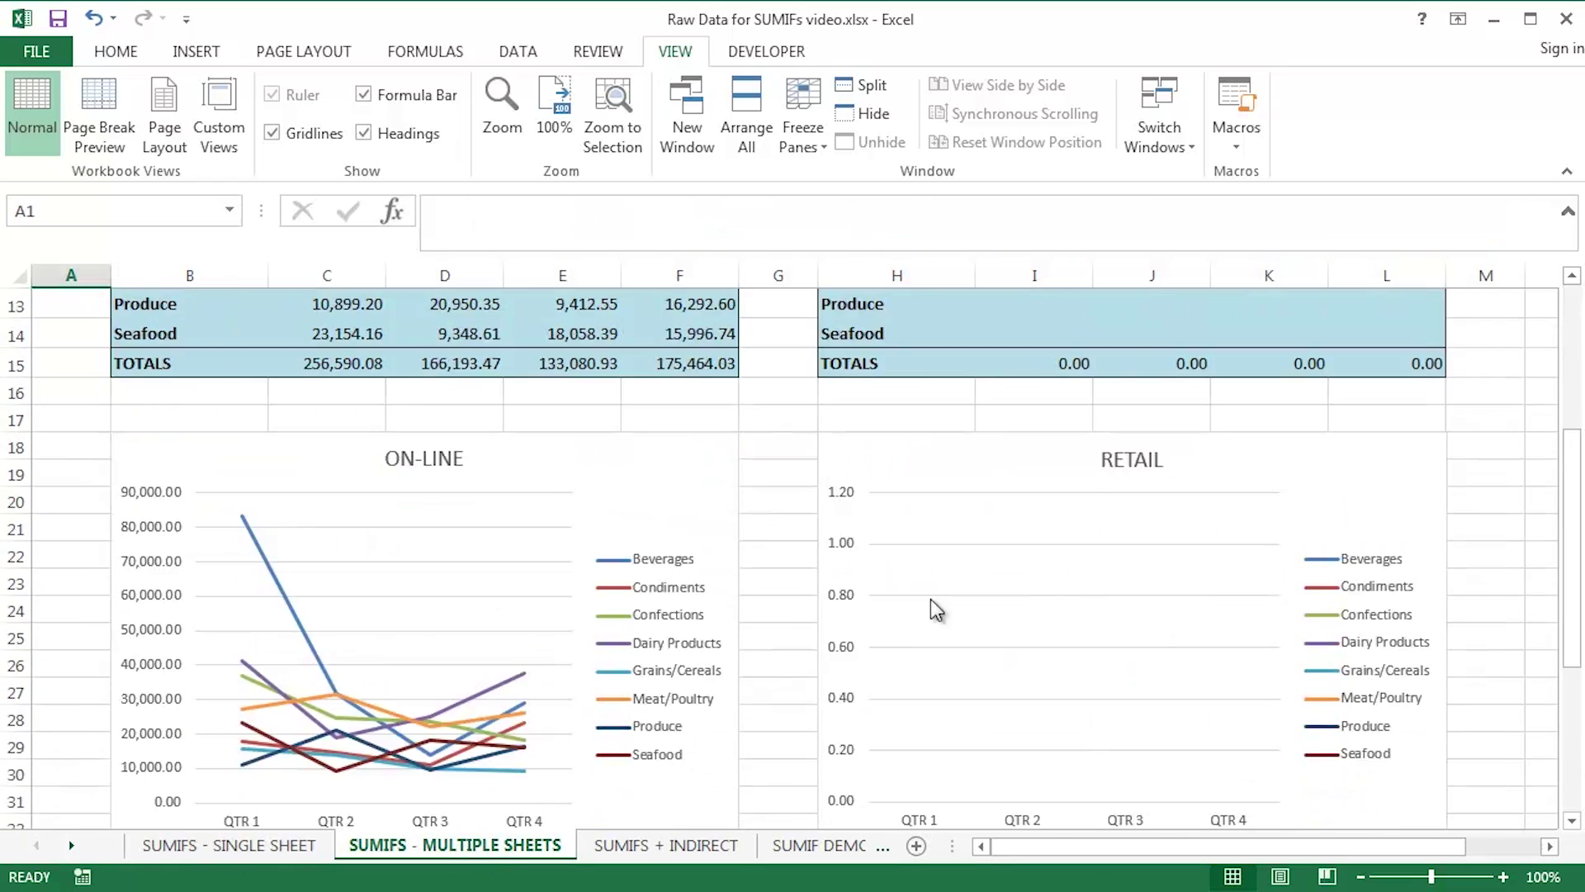
pyautogui.scroll(-1, 937, 611)
pyautogui.scroll(1, 931, 606)
pyautogui.scroll(4, 867, 551)
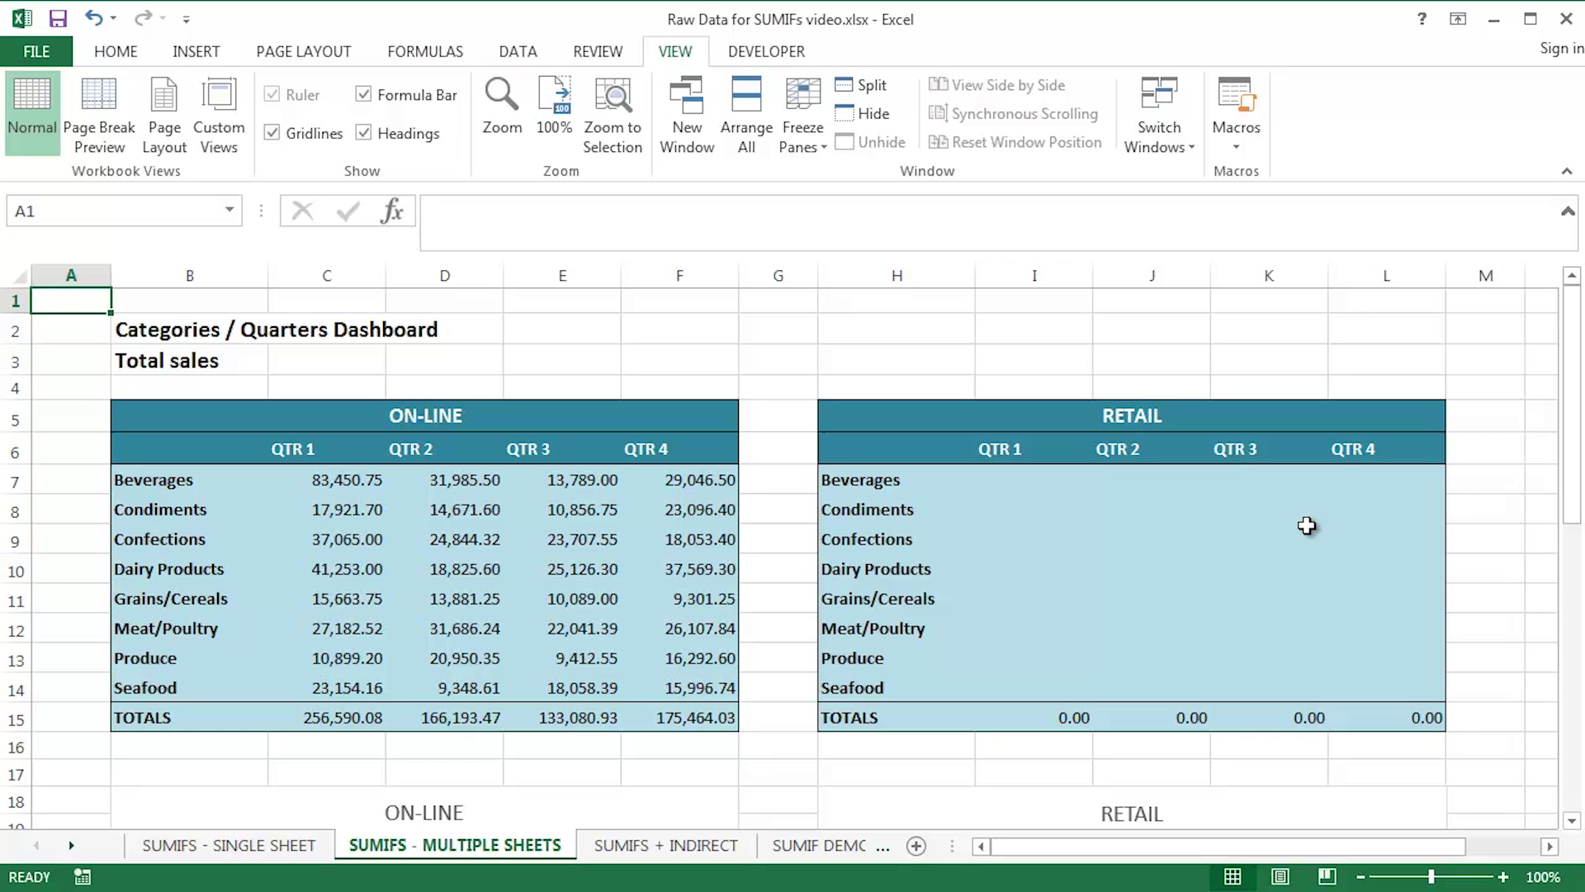
# Step: Review the empty RETAIL table's category names and headers, ending on the QTR 1 header I6
pyautogui.moveTo(906, 487); pyautogui.dragTo(902, 674)
pyautogui.click(880, 416)
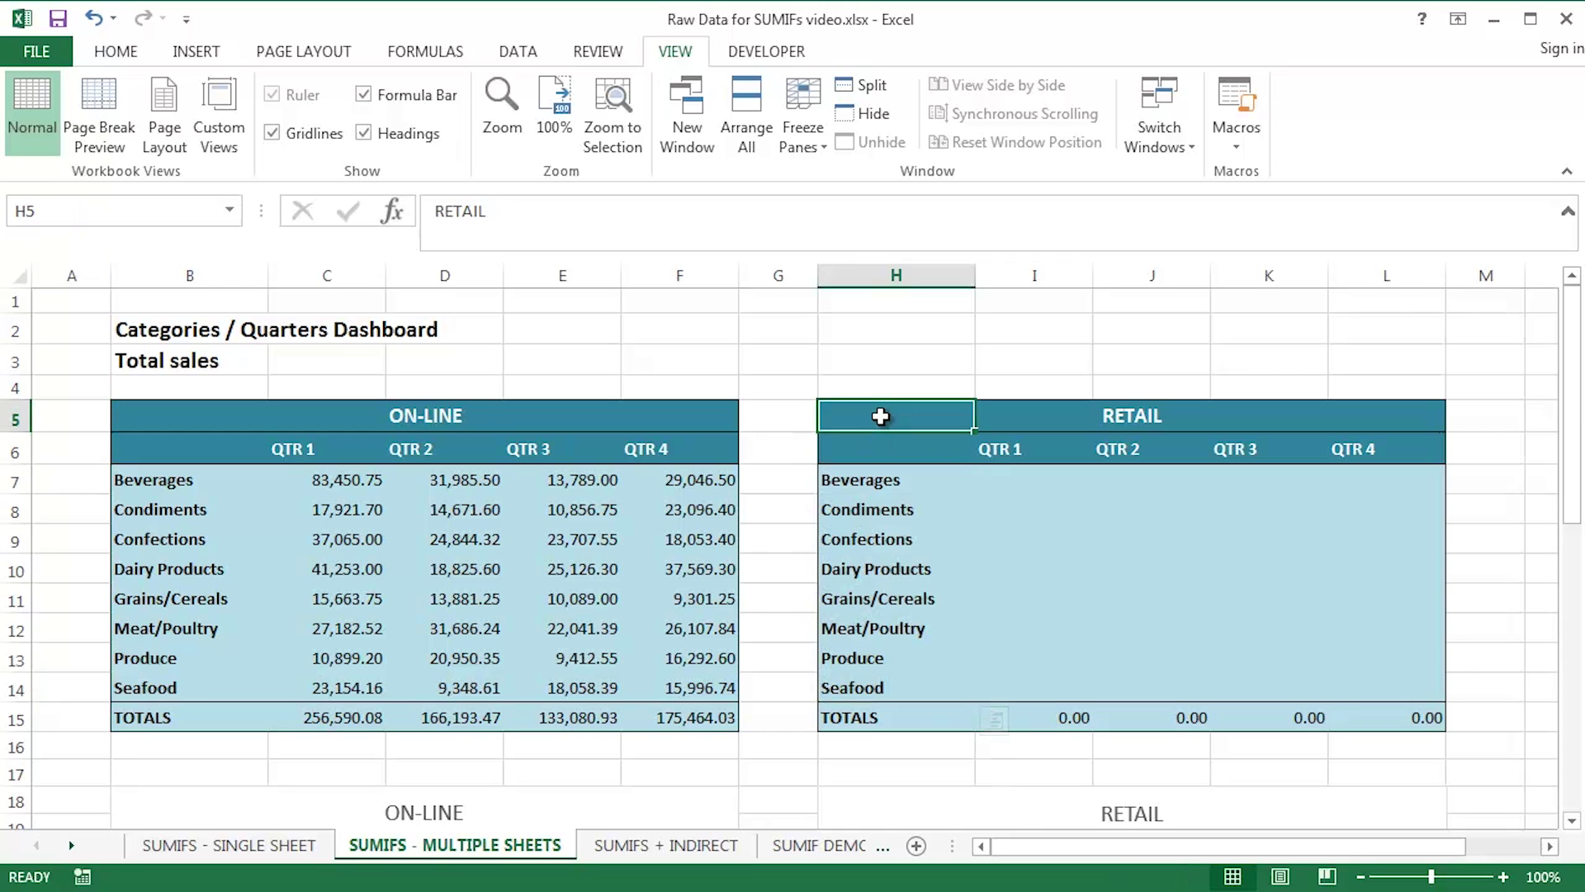
pyautogui.moveTo(176, 425); pyautogui.dragTo(685, 425)
pyautogui.click(1012, 448)
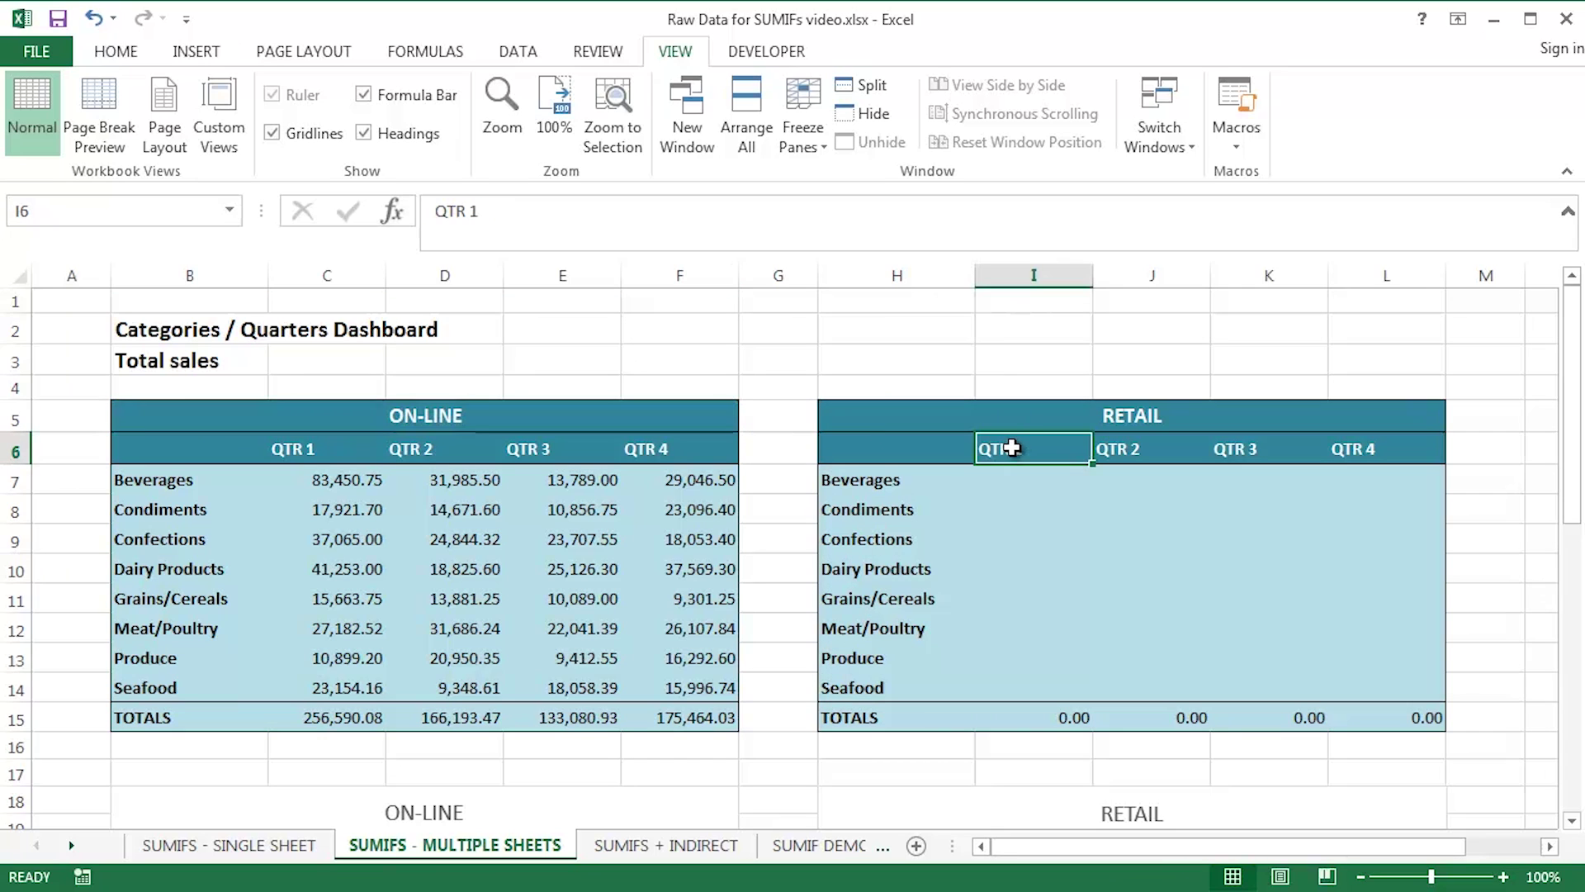
pyautogui.moveTo(1011, 448); pyautogui.dragTo(1404, 453)
pyautogui.click(1046, 449)
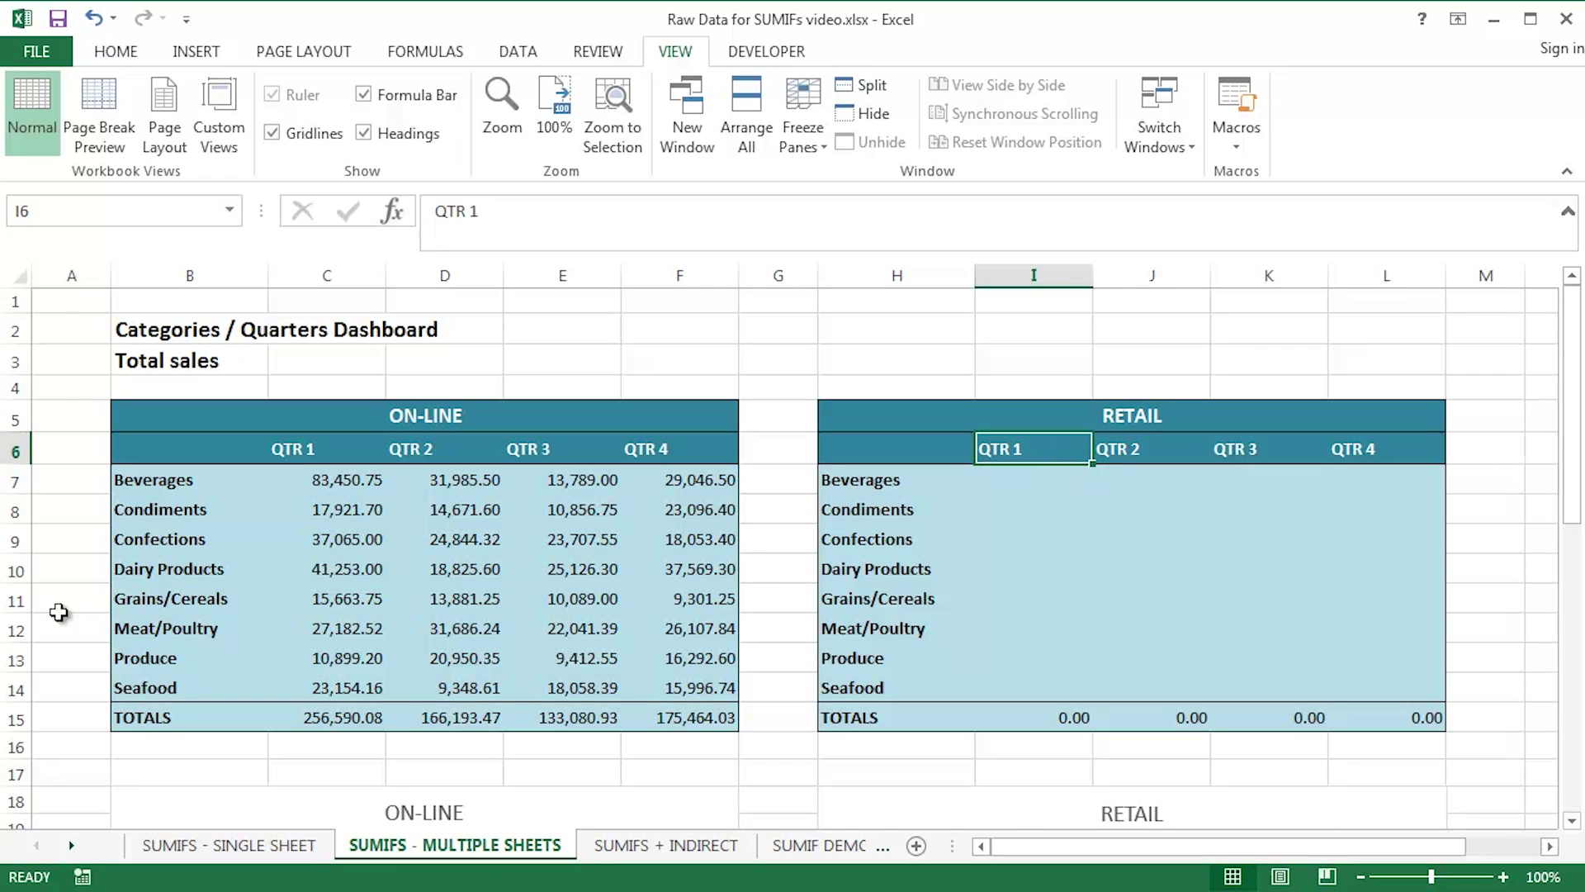
pyautogui.click(72, 845)
pyautogui.click(72, 846)
pyautogui.click(72, 846)
pyautogui.click(497, 845)
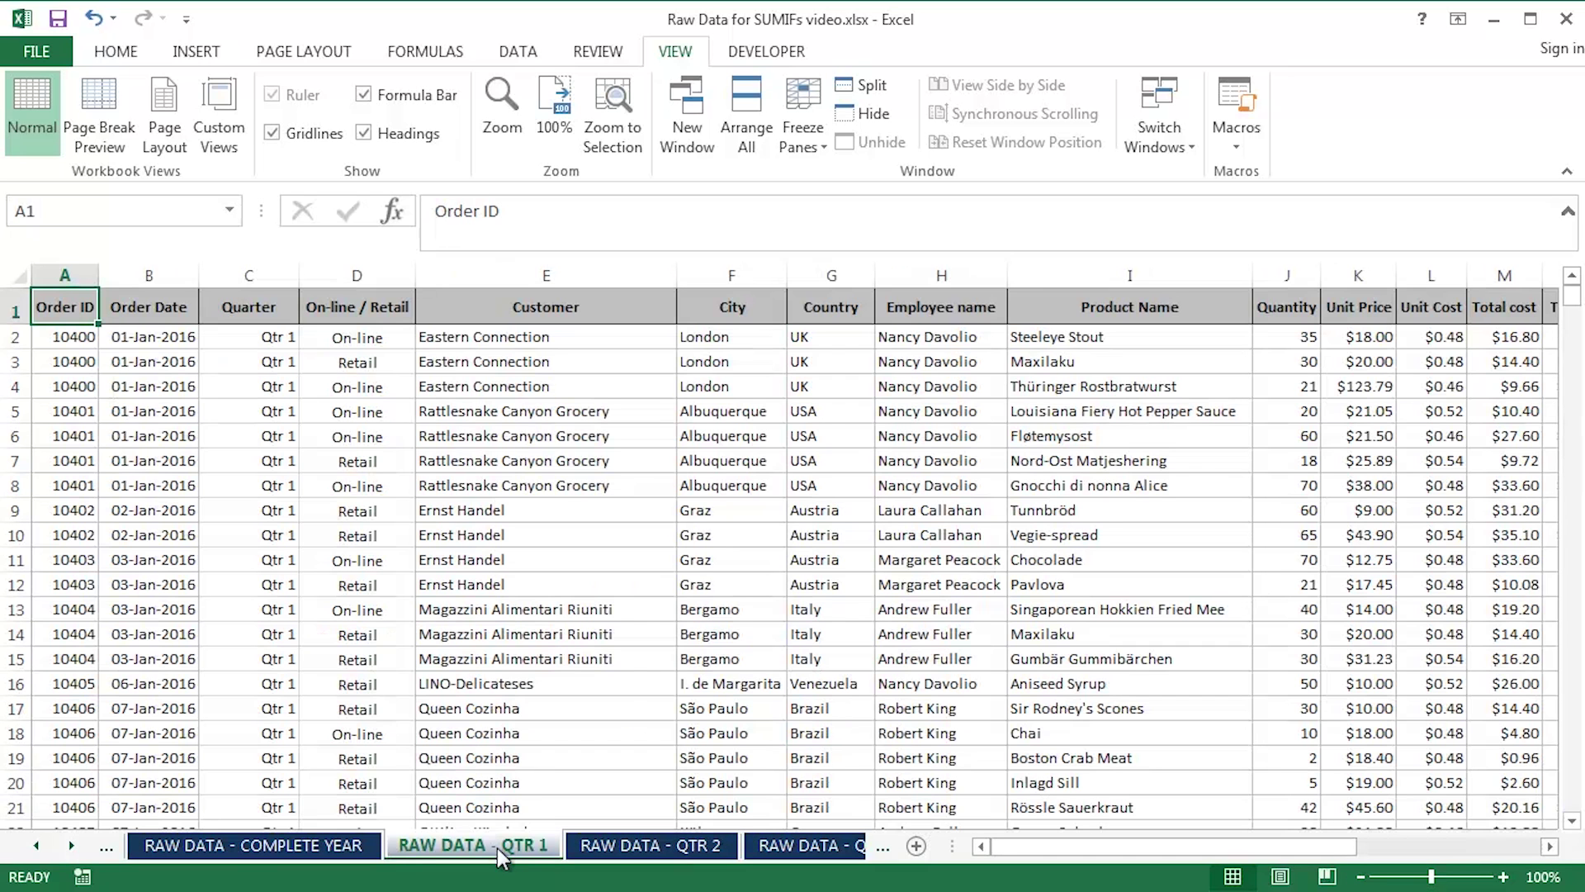
pyautogui.click(647, 845)
pyautogui.click(786, 840)
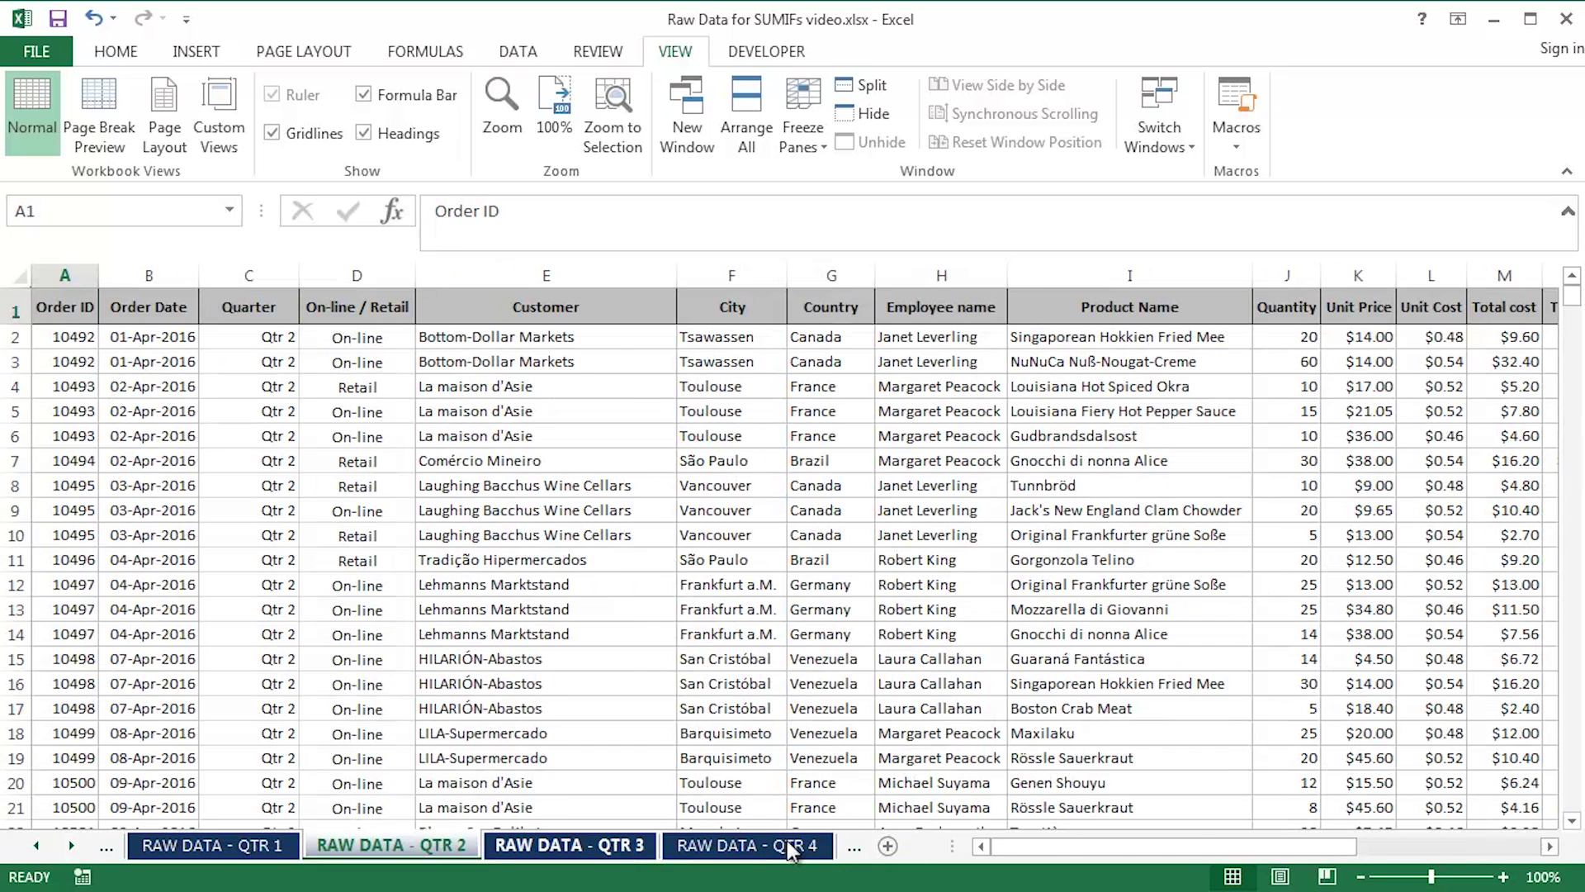
pyautogui.click(745, 840)
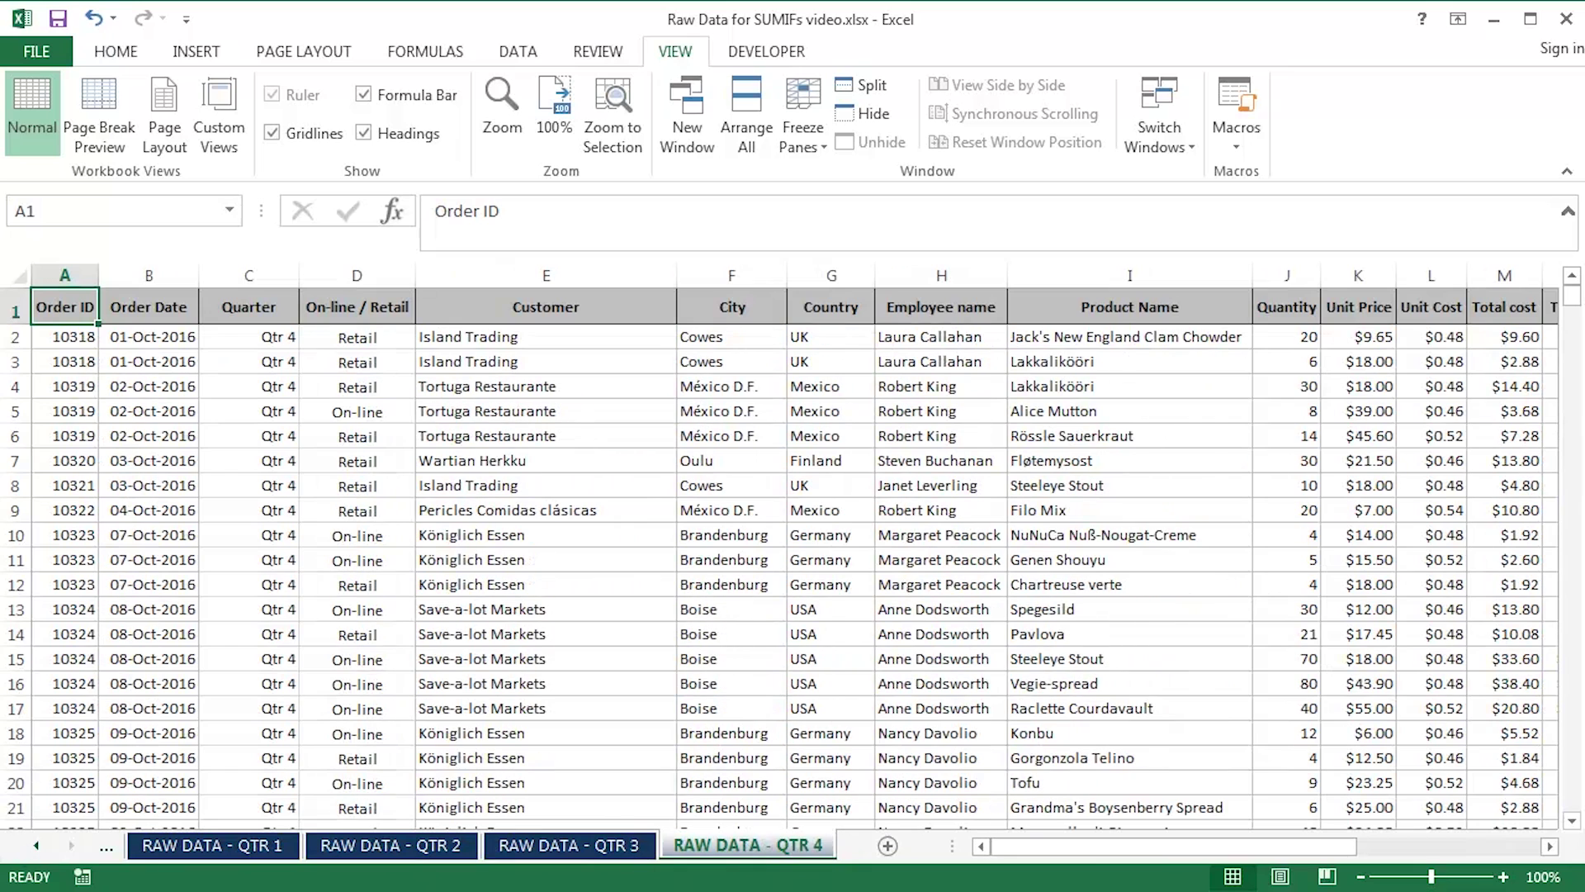
pyautogui.click(34, 849)
pyautogui.click(35, 849)
pyautogui.click(35, 848)
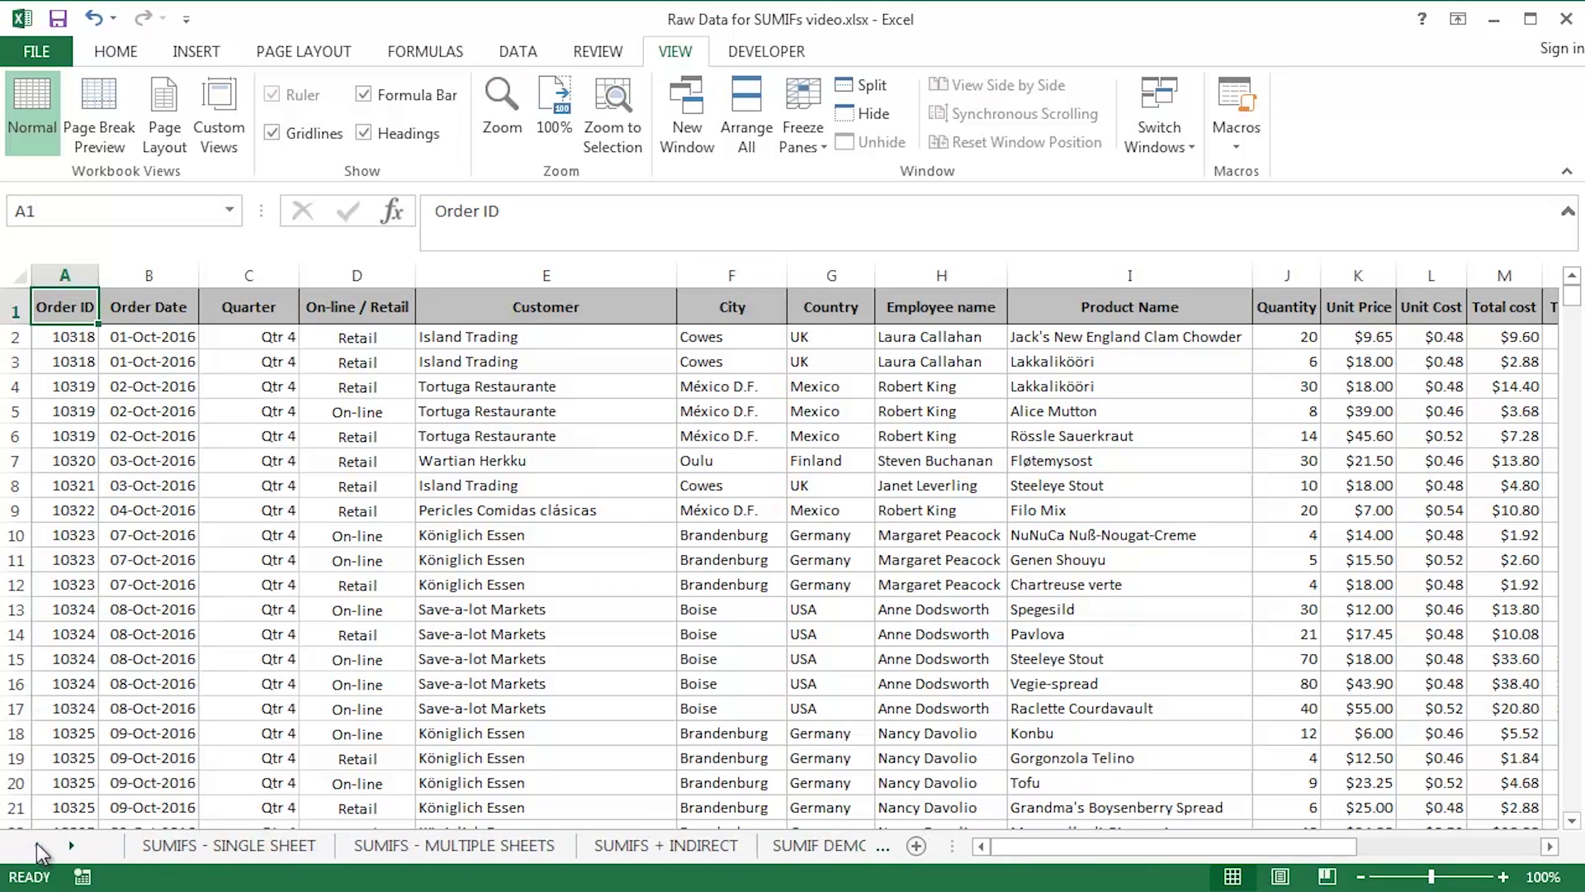
pyautogui.click(415, 844)
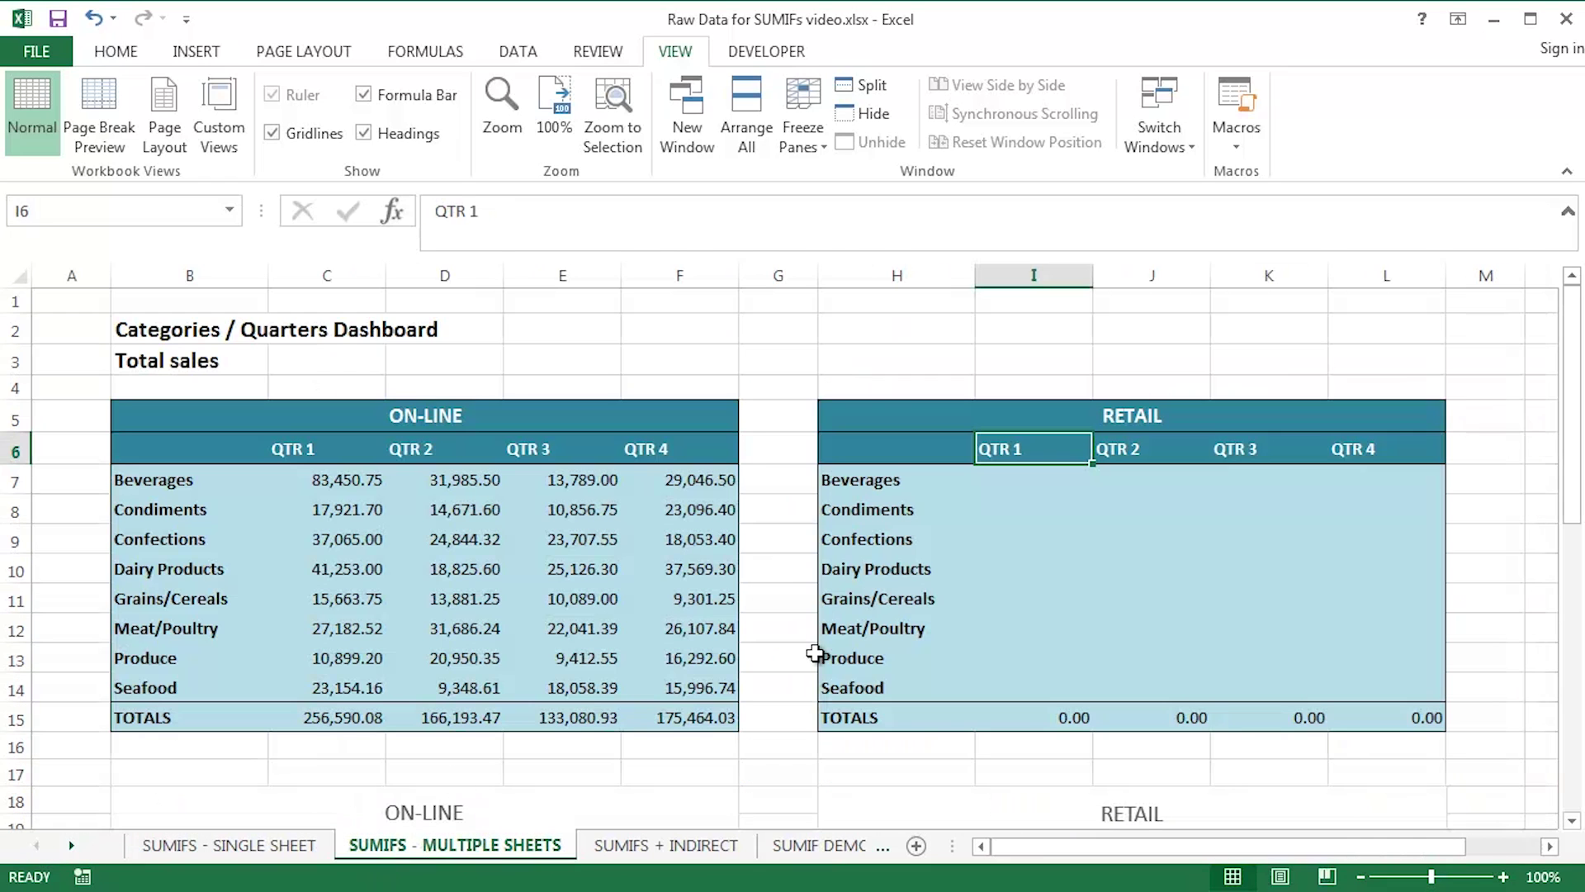
# Step: In the RETAIL Beverages QTR 1 cell I7, begin the formula =SUMIFS(
pyautogui.keyDown('ctrl'); pyautogui.scroll(1, 1038, 570); pyautogui.keyUp('ctrl')
pyautogui.keyDown('ctrl'); pyautogui.scroll(1, 1037, 568); pyautogui.keyUp('ctrl')
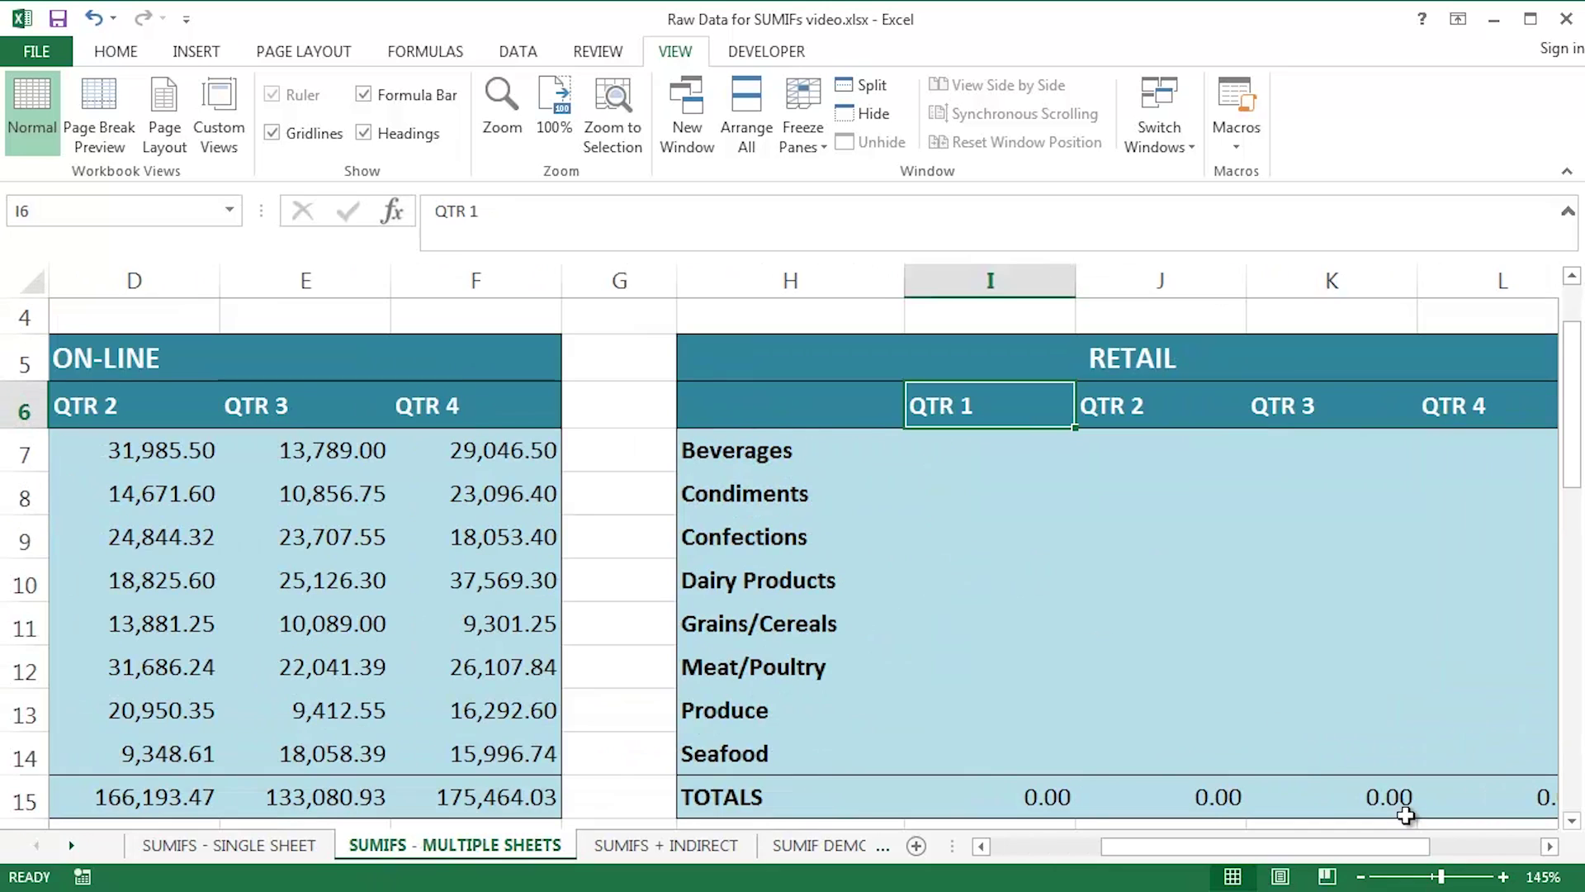
pyautogui.keyDown('ctrl'); pyautogui.scroll(1, 1551, 854); pyautogui.keyUp('ctrl')
pyautogui.click(1551, 851)
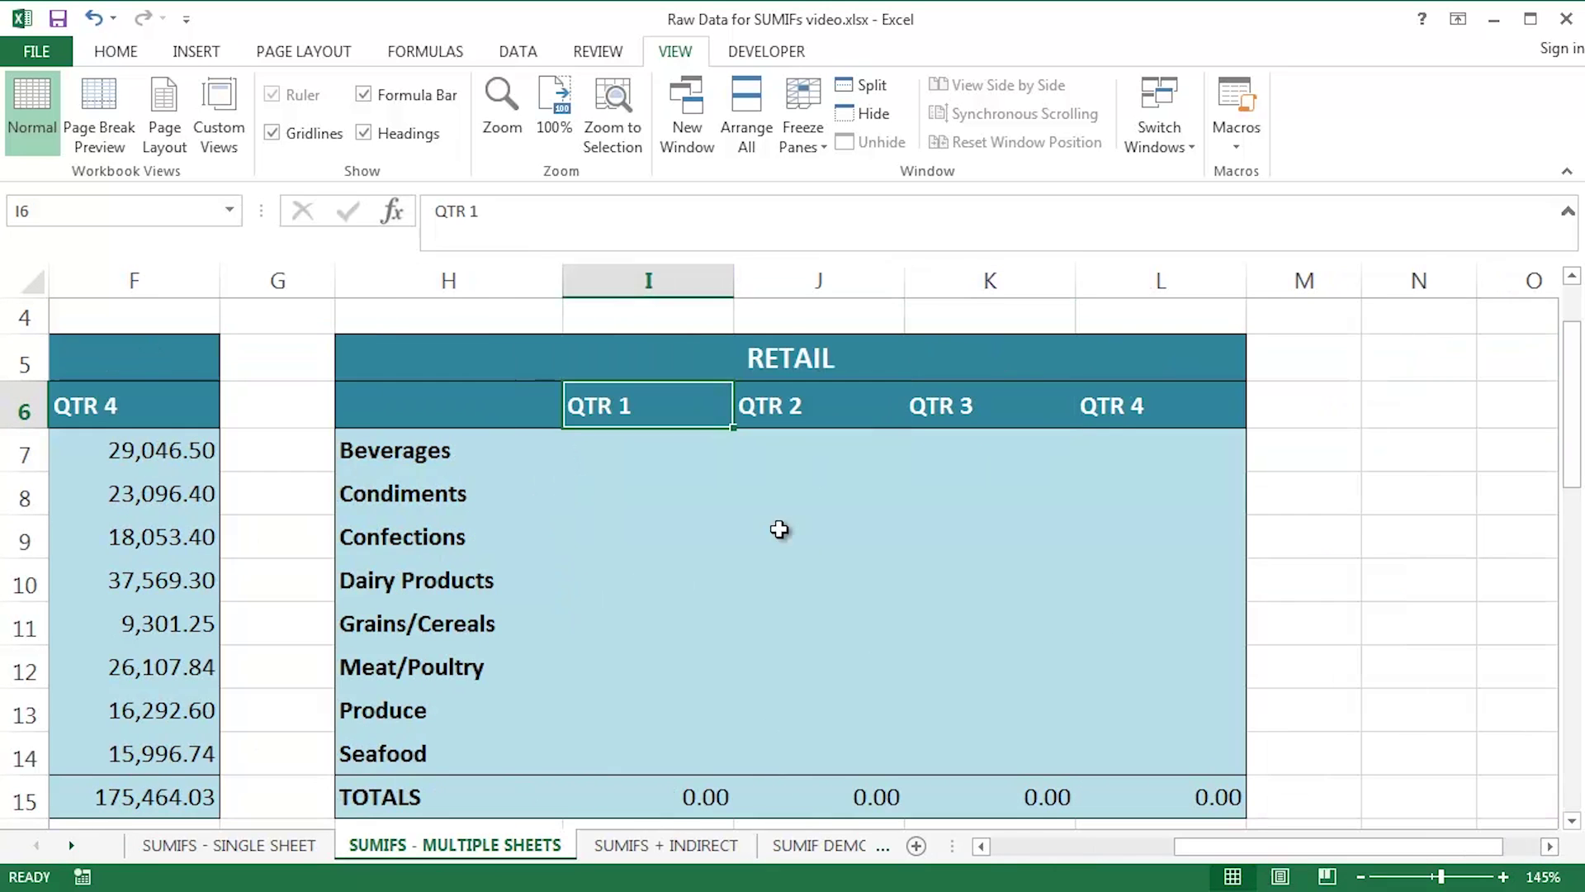
pyautogui.click(692, 478)
pyautogui.click(676, 451)
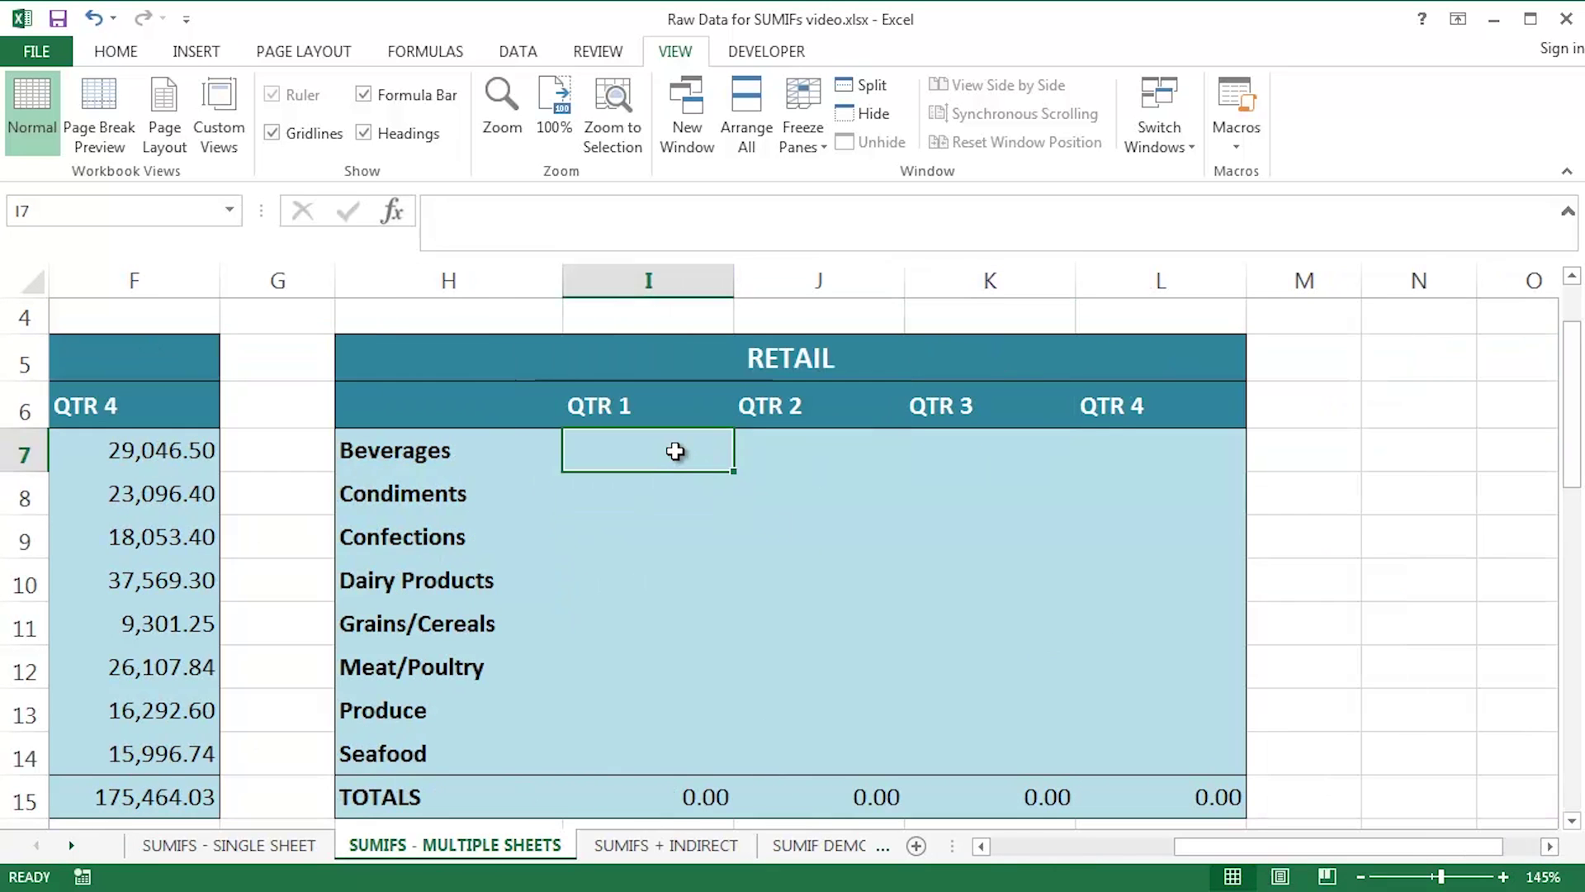
pyautogui.write('=s')
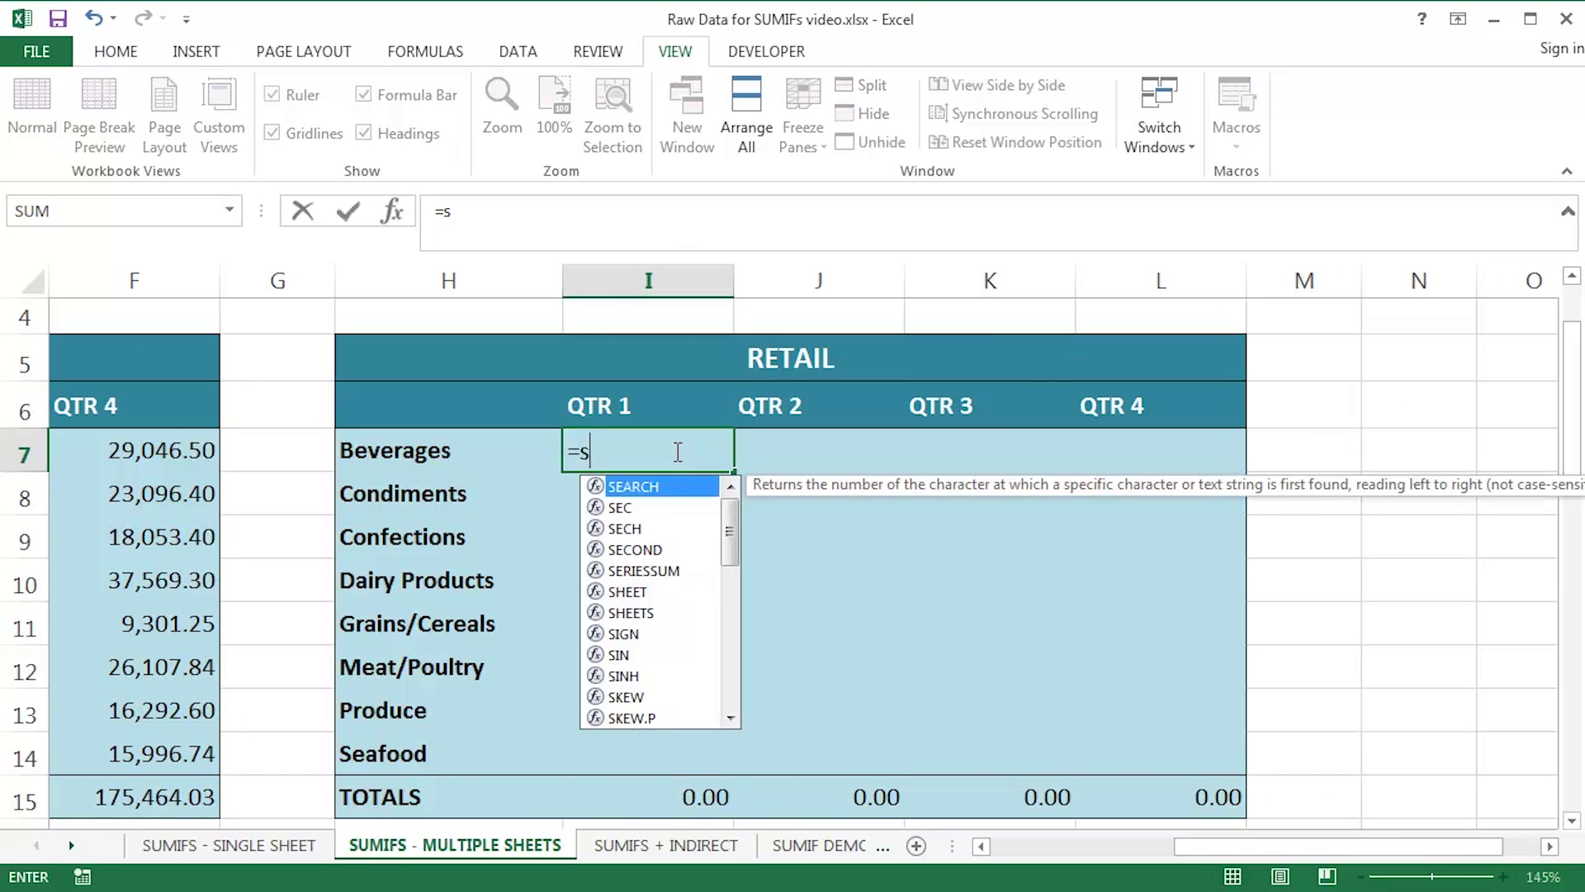
pyautogui.write('umifs')
pyautogui.press('Tab')
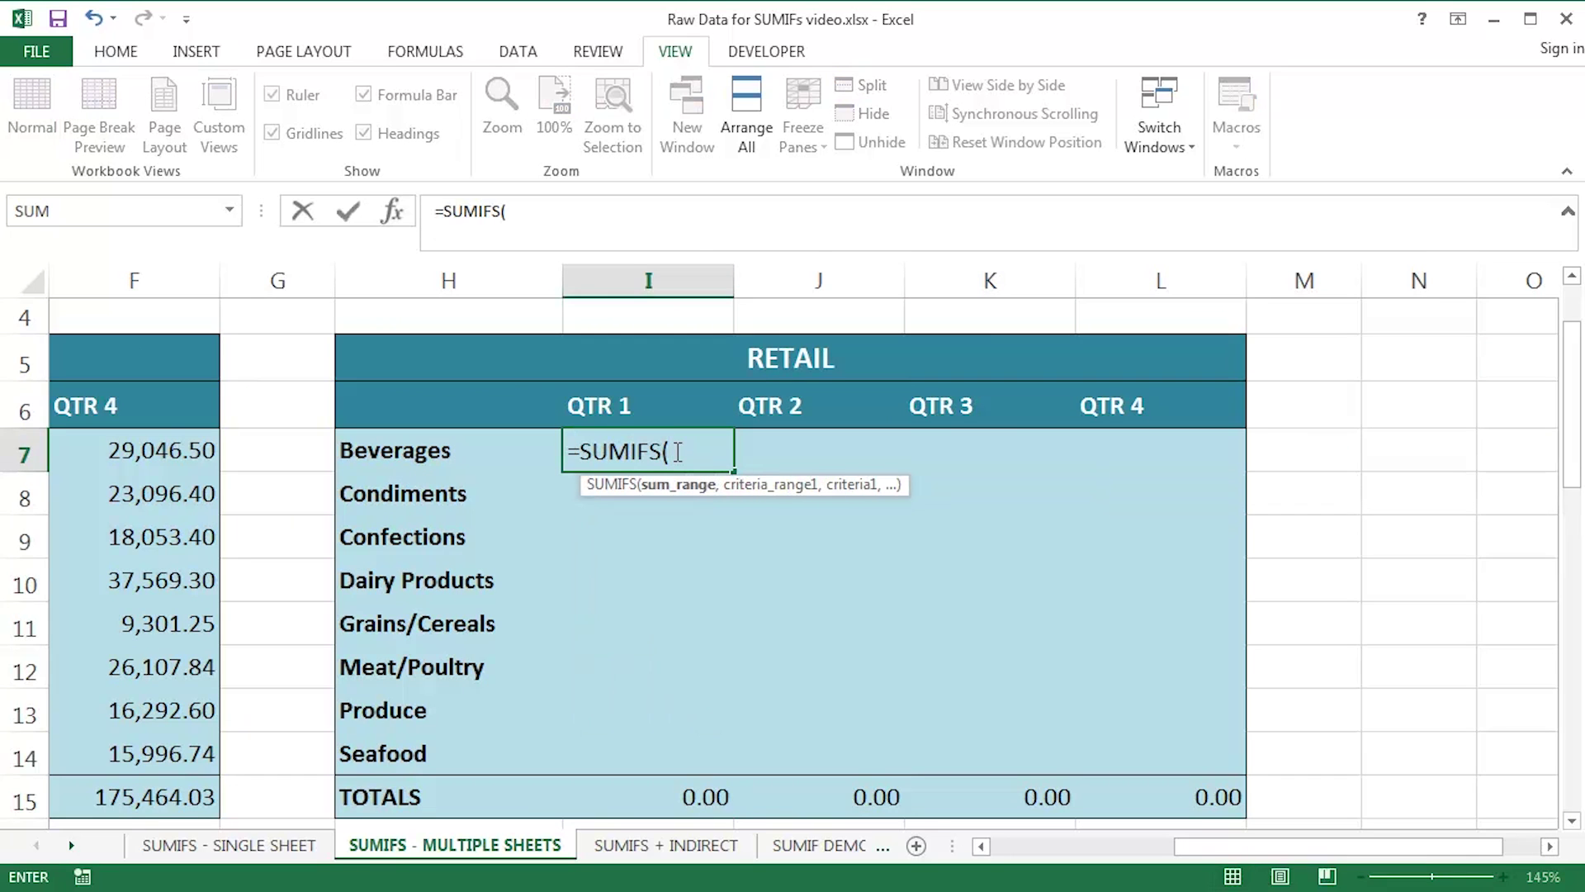
# Step: Set the sum range to the Total Sales values 'RAW DATA - QTR 1'!$N$2:$N$694
pyautogui.click(73, 846)
pyautogui.click(72, 847)
pyautogui.click(73, 847)
pyautogui.click(73, 847)
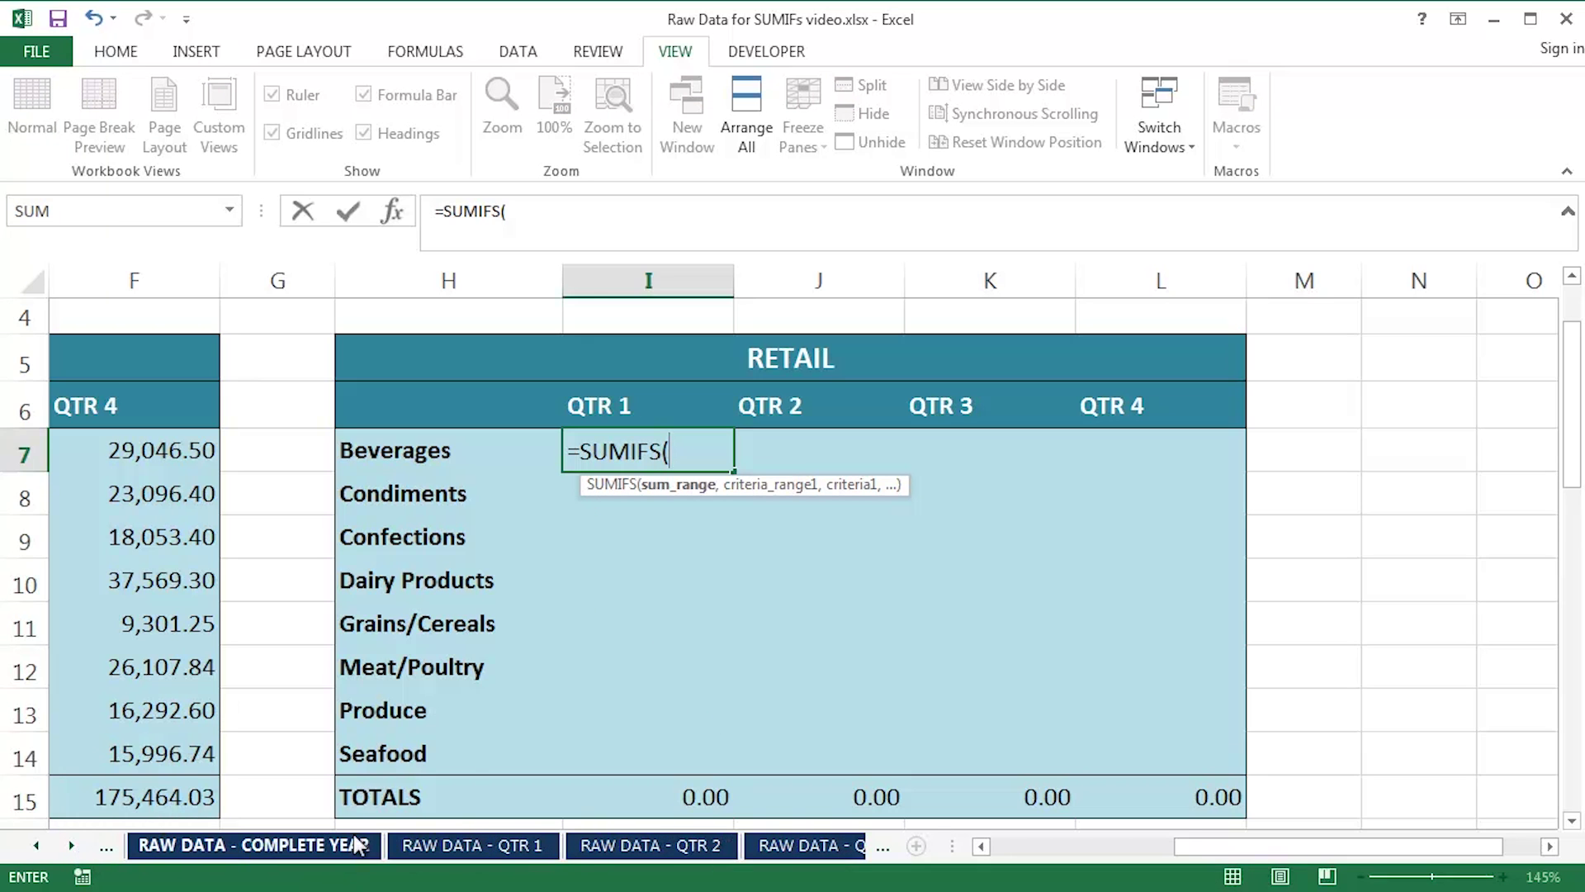
pyautogui.click(465, 845)
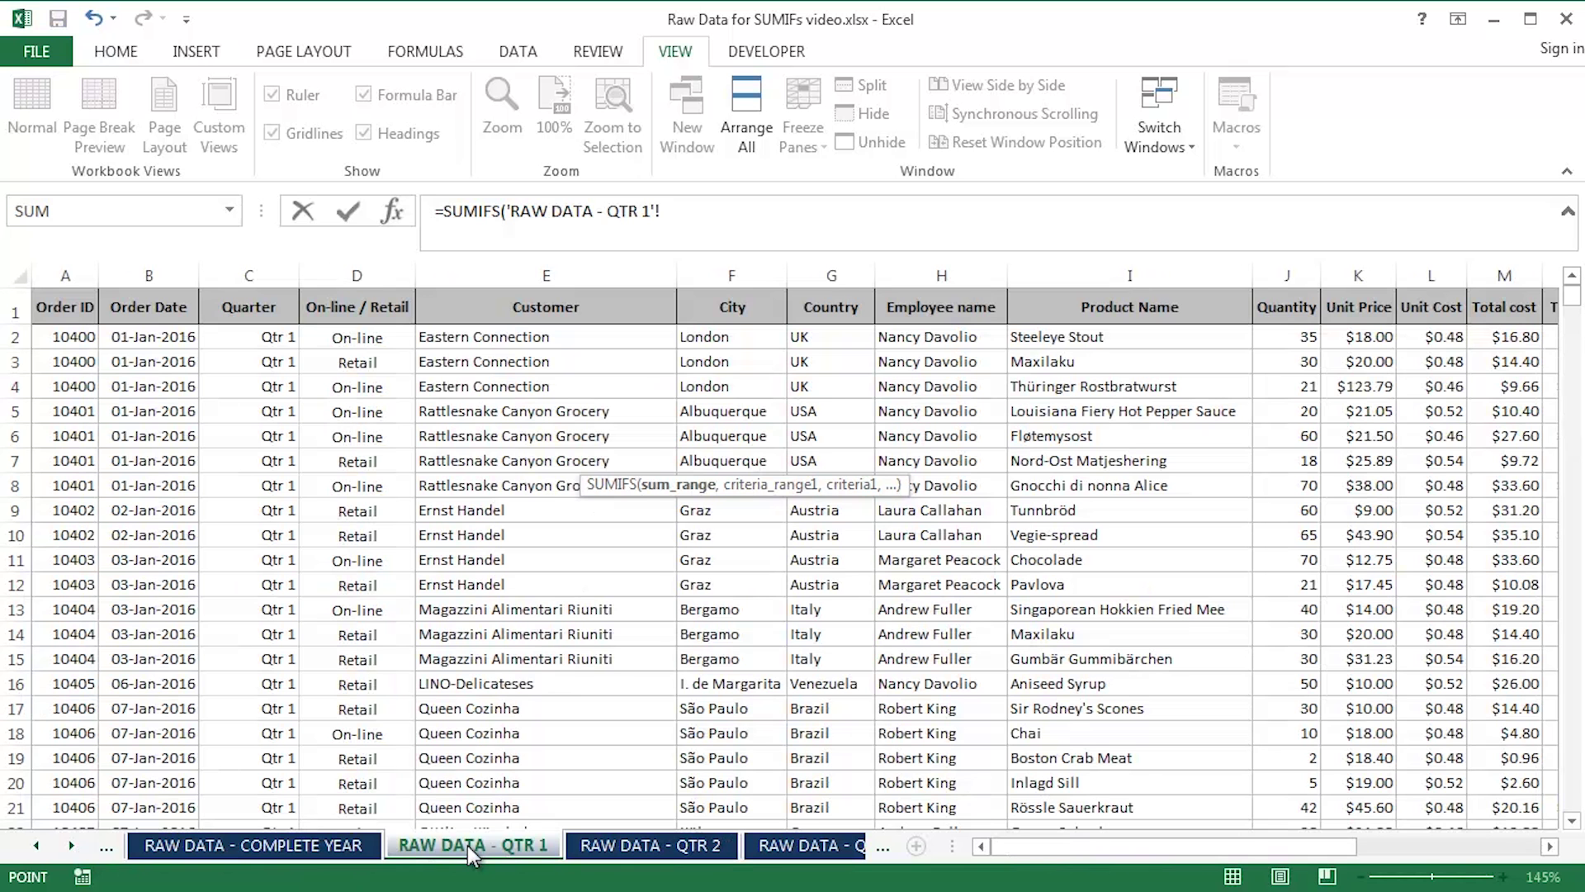
pyautogui.hotkey('ctrl', 'Home')
pyautogui.hotkey('ctrl', 'Right')
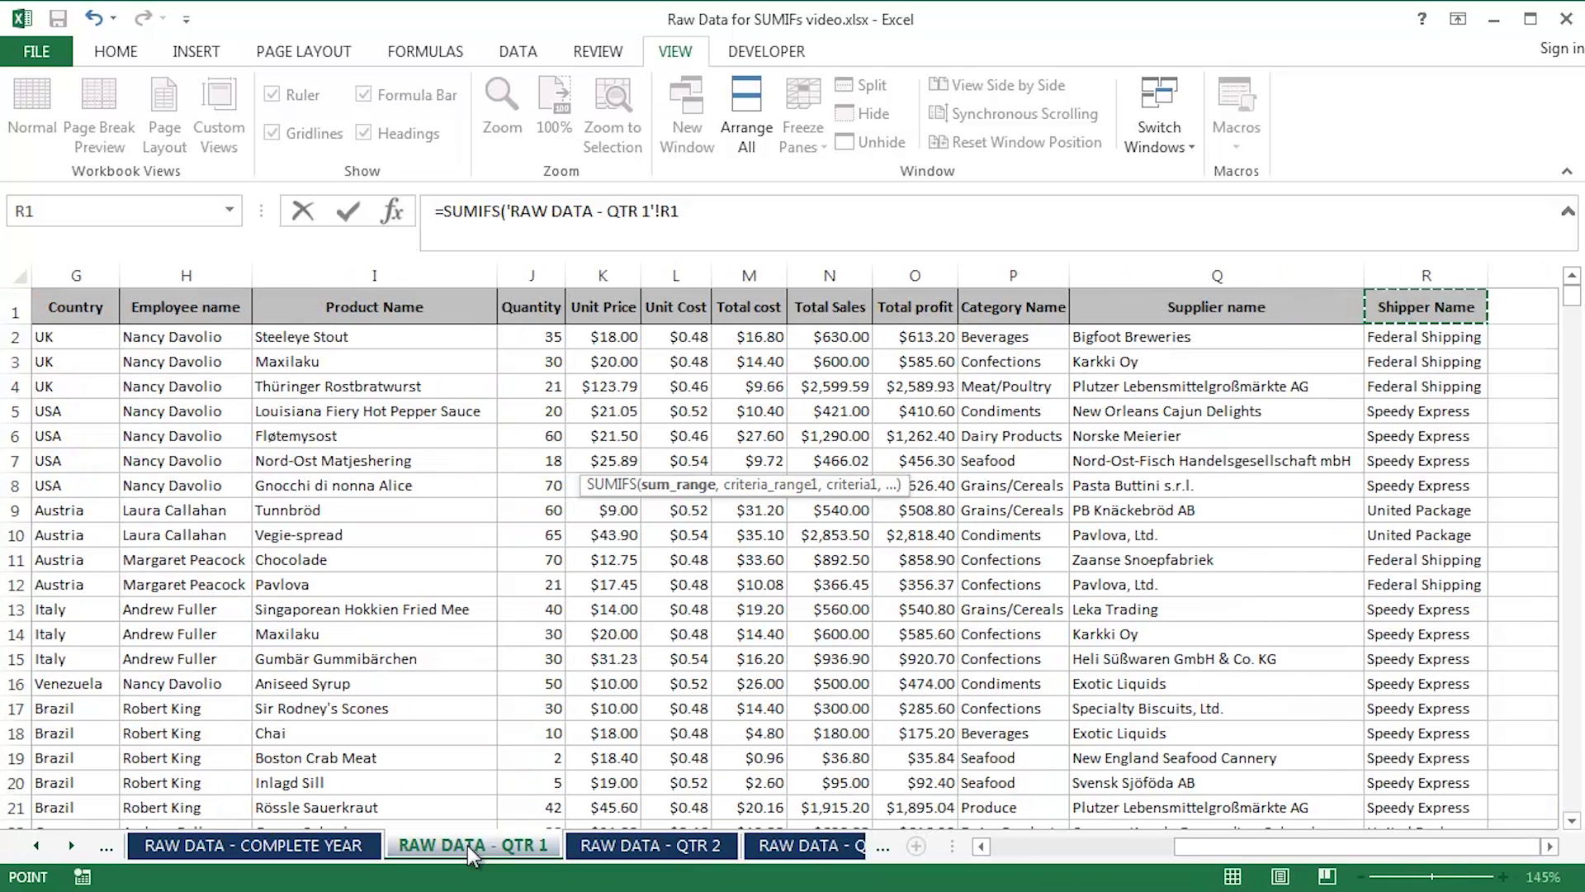
pyautogui.press('Left')
pyautogui.press('Left')
pyautogui.press('Left')
pyautogui.press('Left')
pyautogui.press('Down')
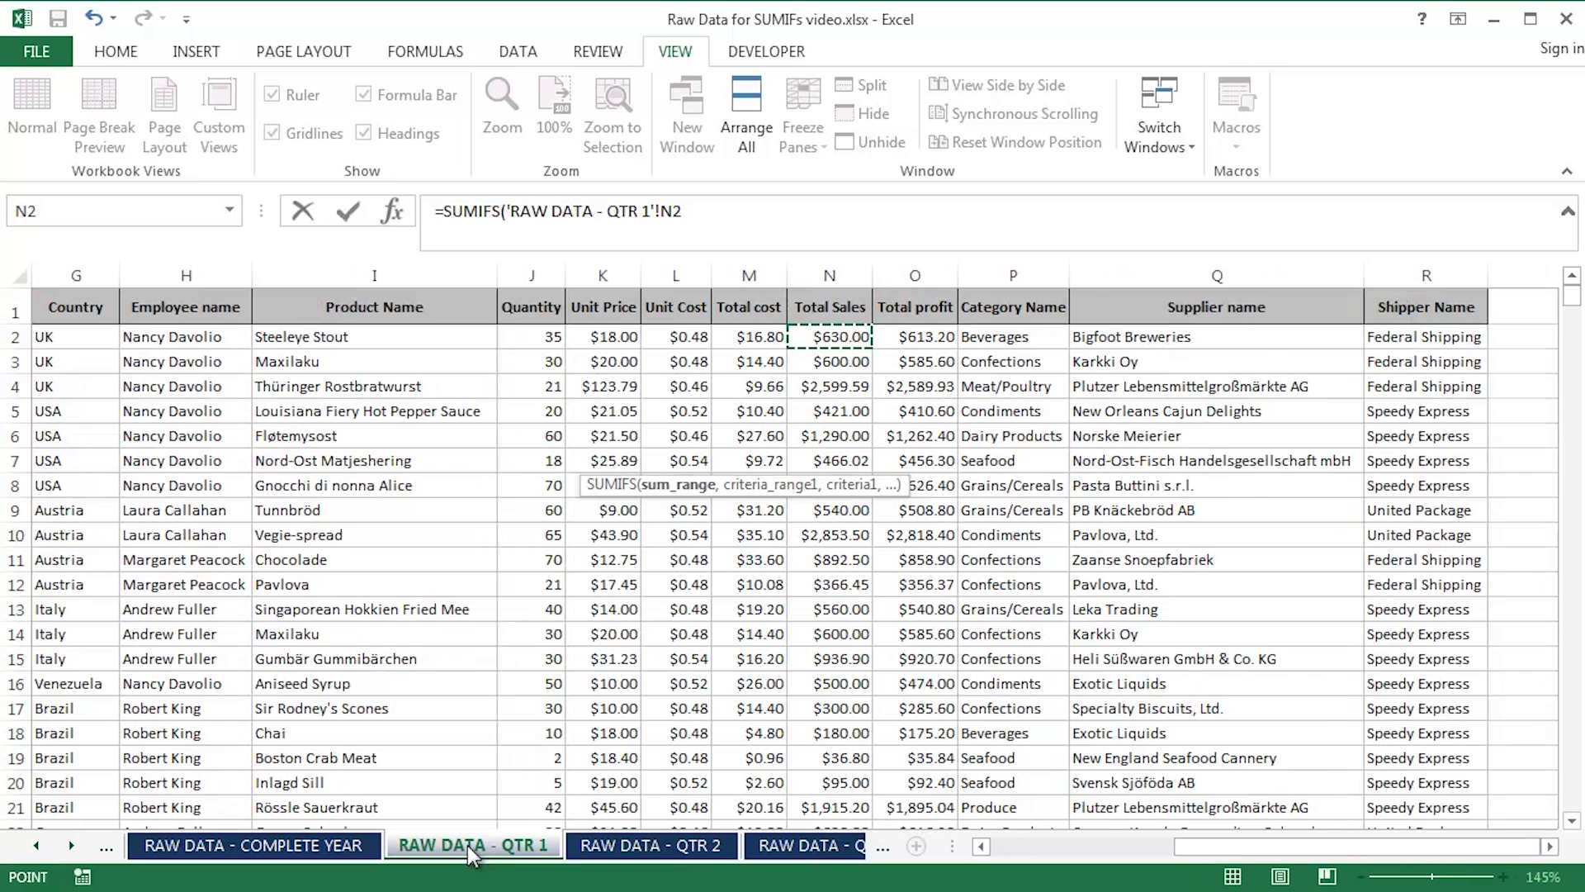
pyautogui.hotkey('ctrl', 'shift', 'Down')
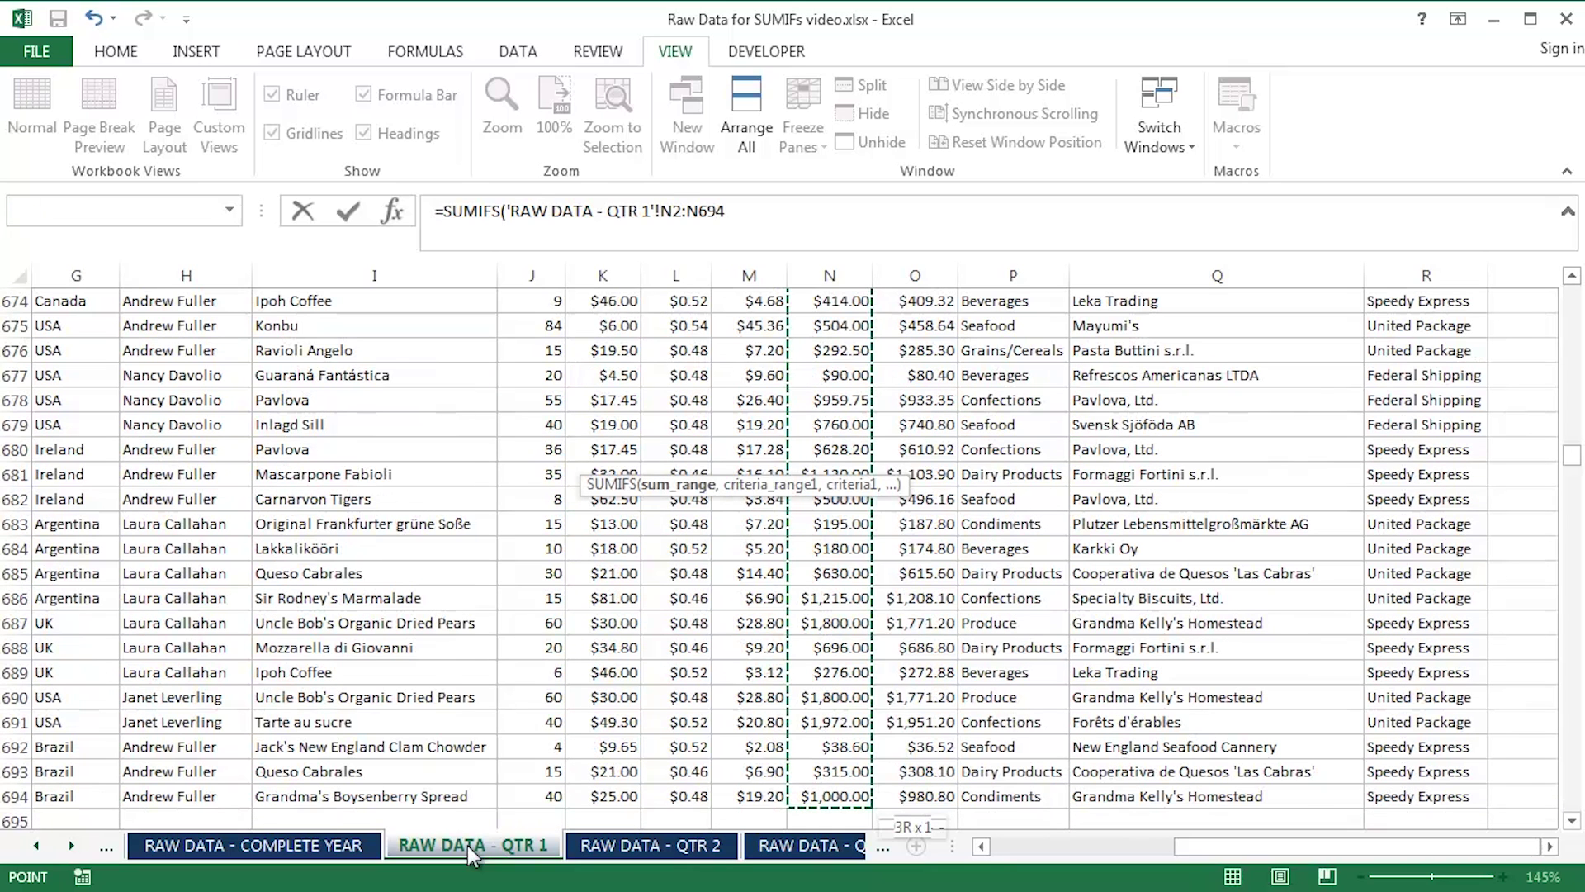
pyautogui.press('F4')
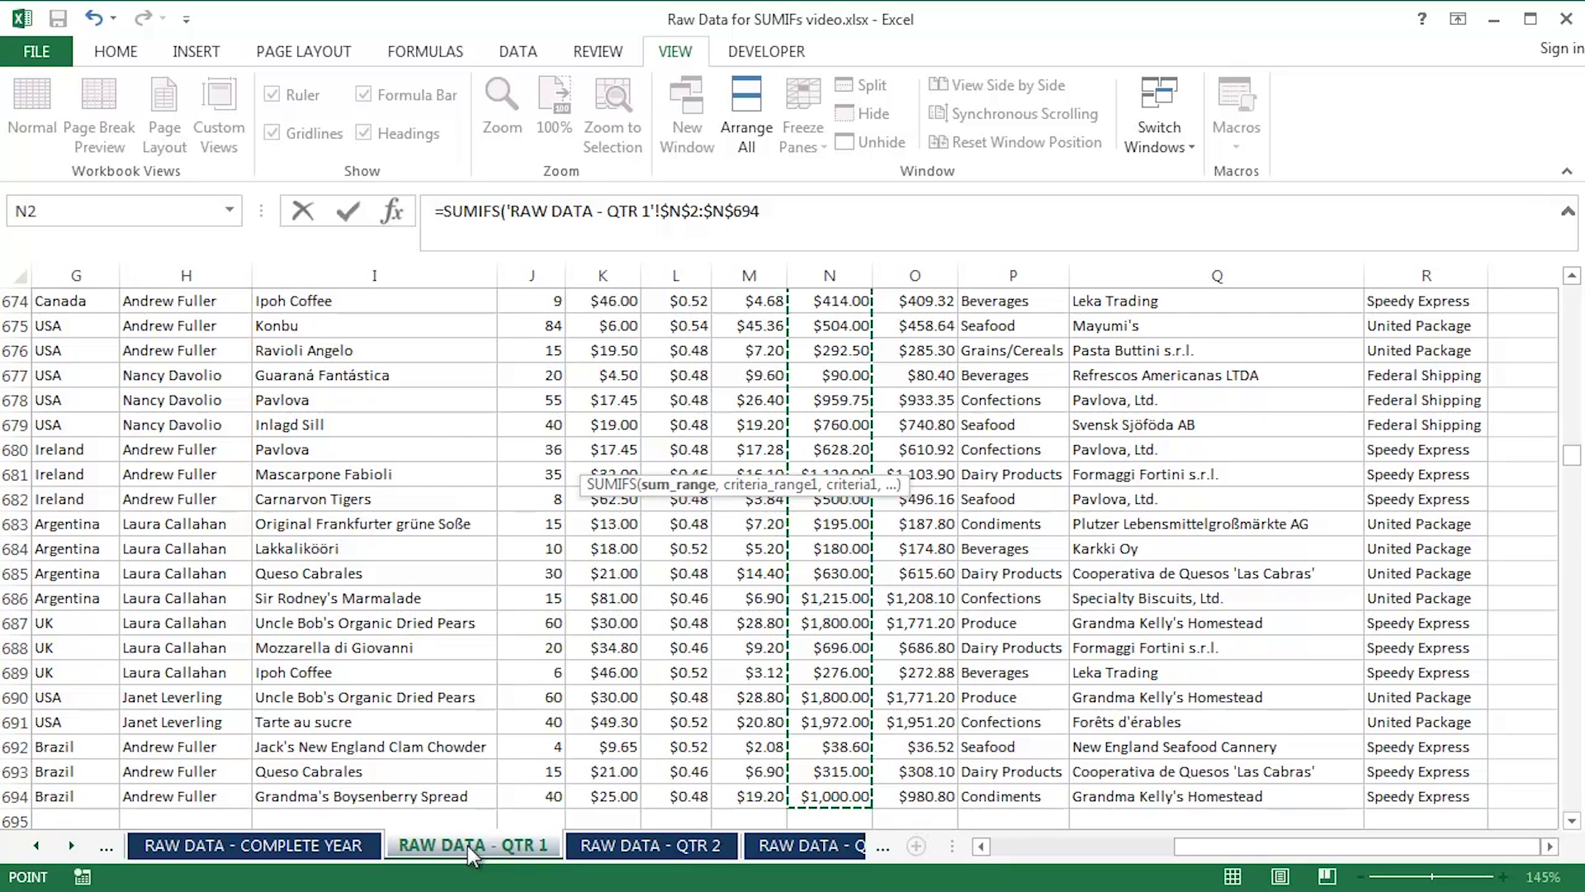
pyautogui.write(',')
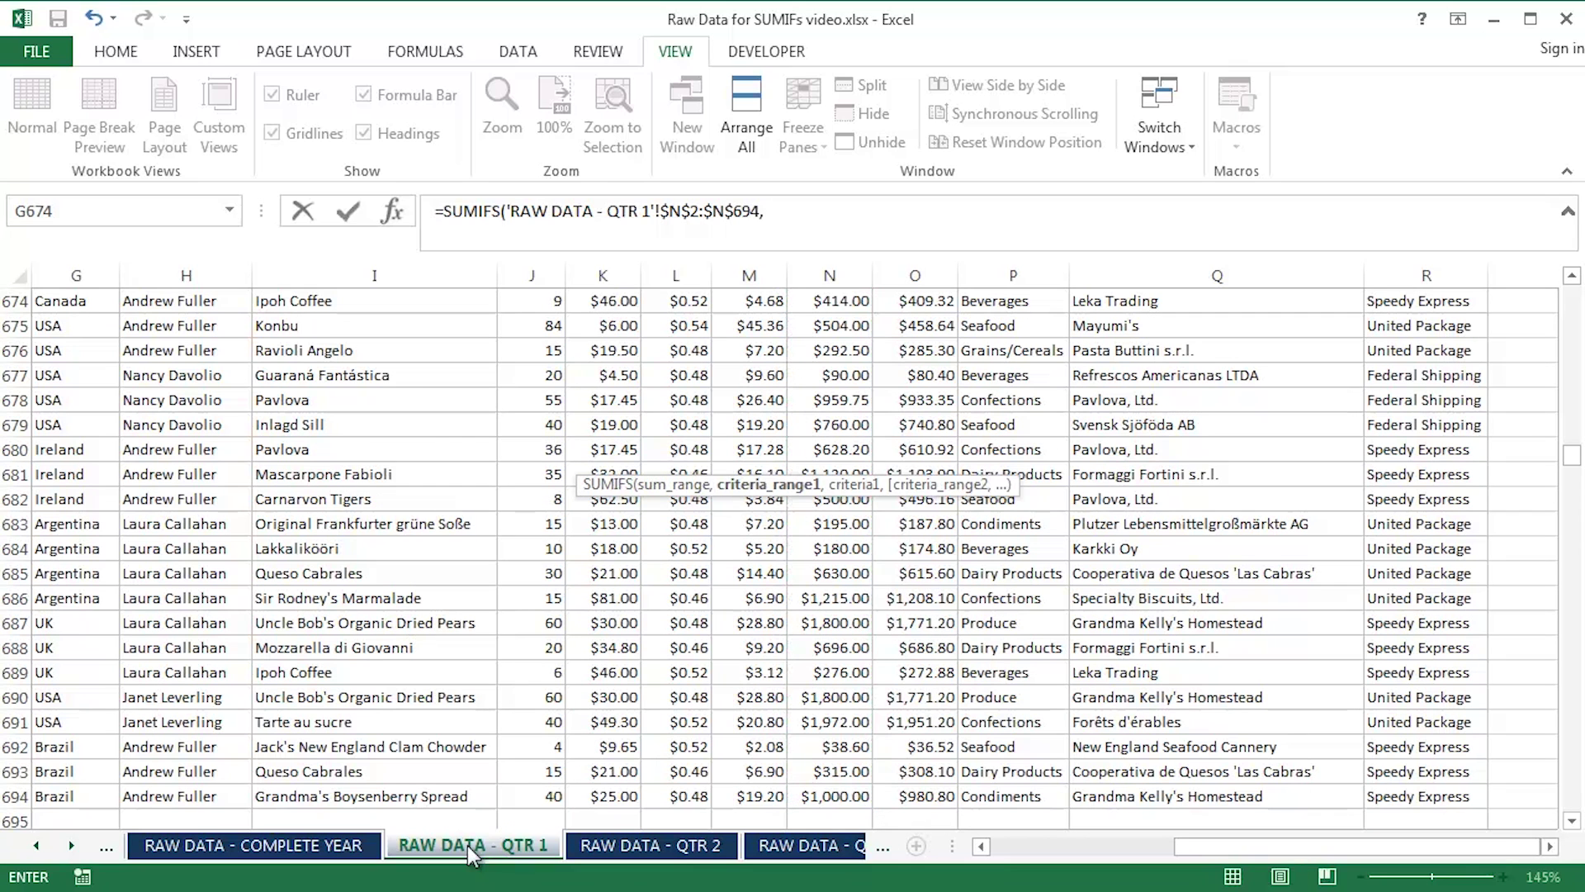
# Step: Add the Category Name range $P$2:$P$694 as the first criteria range
pyautogui.hotkey('ctrl', 'Home')
pyautogui.press('Down')
pyautogui.press('Right')
pyautogui.press('Right')
pyautogui.press('Right')
pyautogui.press('Right')
pyautogui.press('Right')
pyautogui.press('Right')
pyautogui.press('Right')
pyautogui.press('Right')
pyautogui.press('Right')
pyautogui.press('Right')
pyautogui.press('Right')
pyautogui.press('Right')
pyautogui.press('Right')
pyautogui.press('Right')
pyautogui.press('Right')
pyautogui.press('Right')
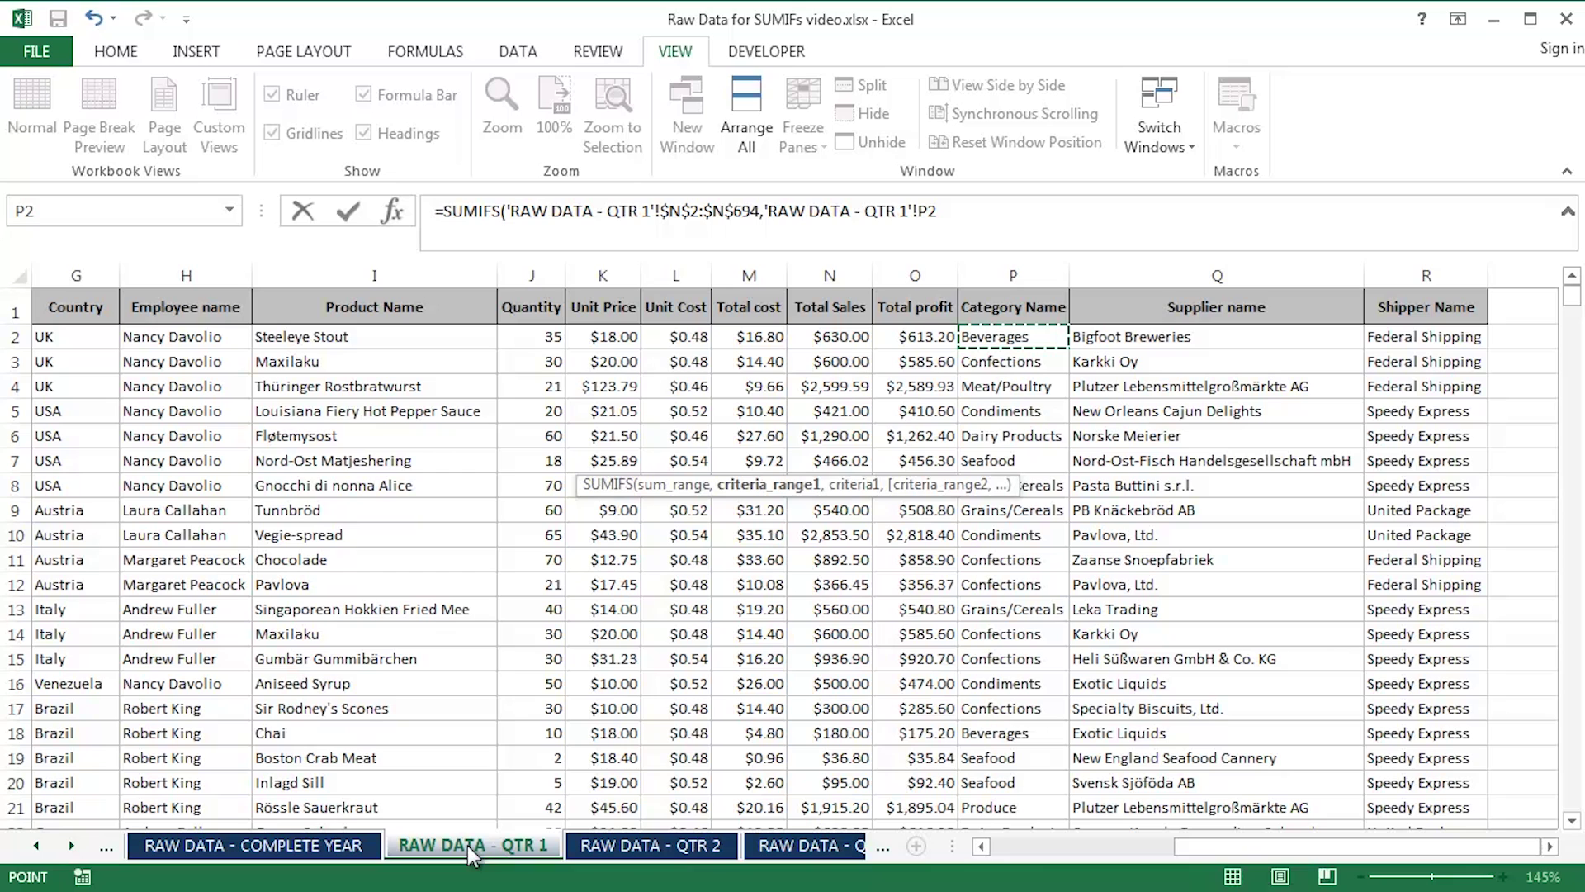
pyautogui.hotkey('ctrl', 'shift', 'Down')
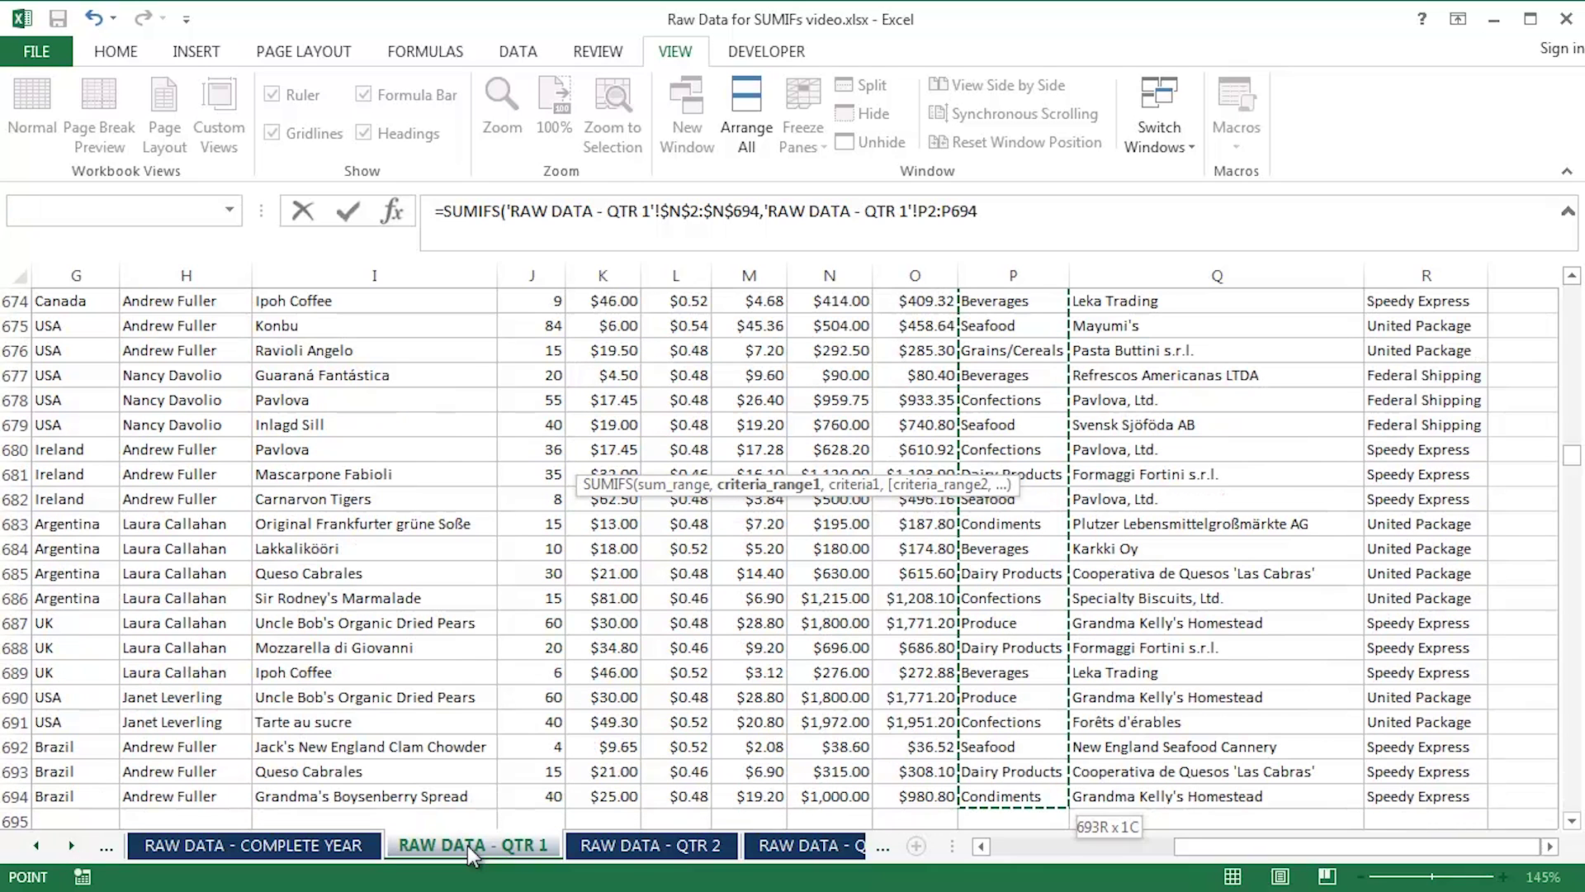
pyautogui.press('F4')
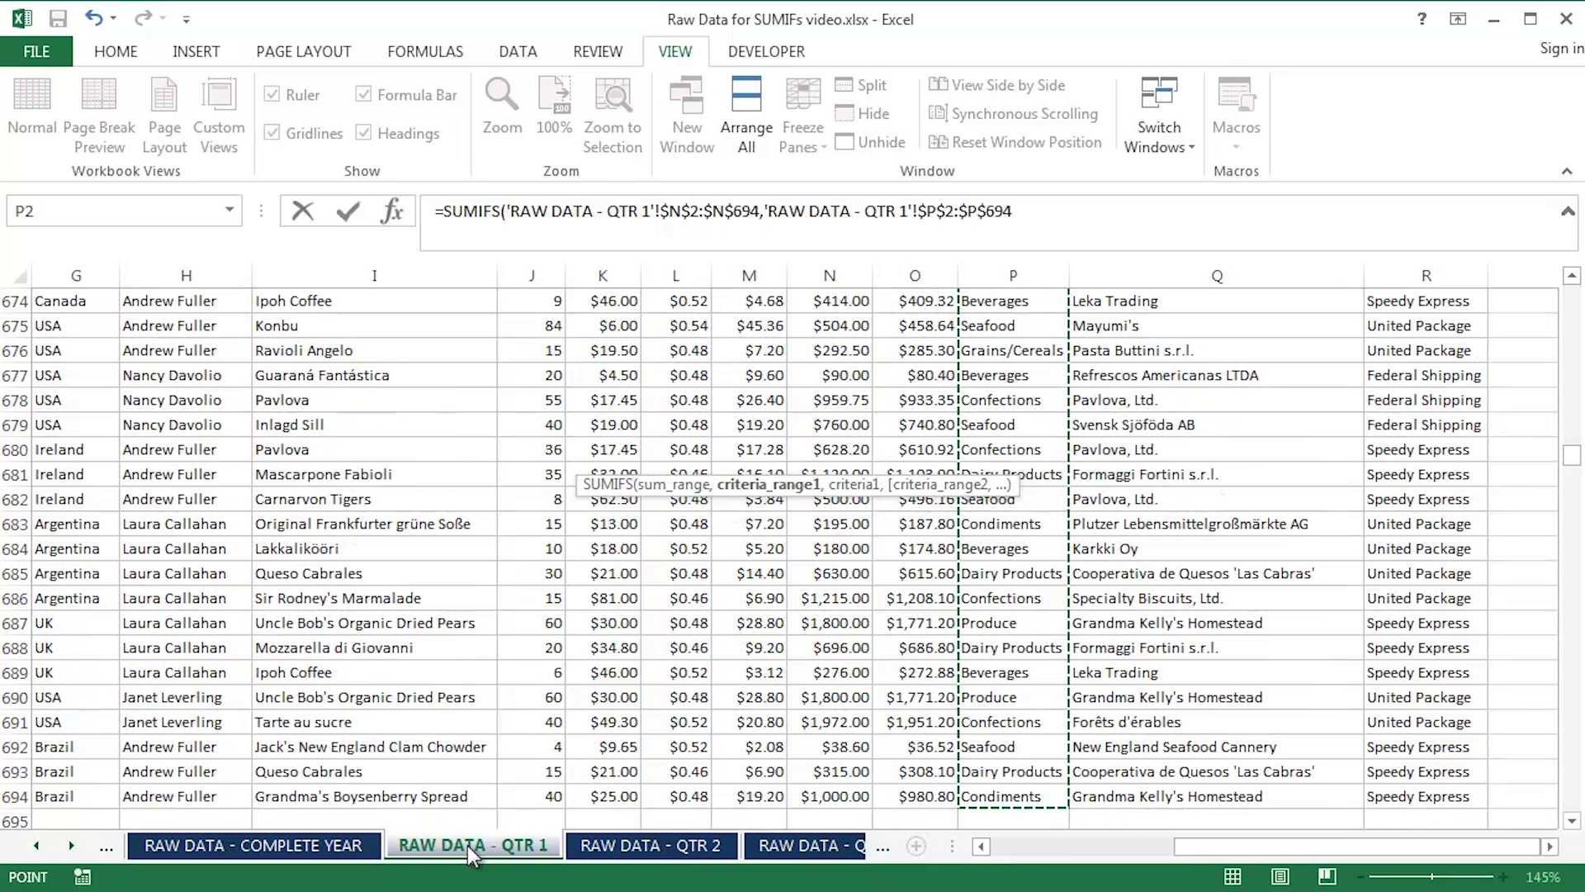
pyautogui.write(',')
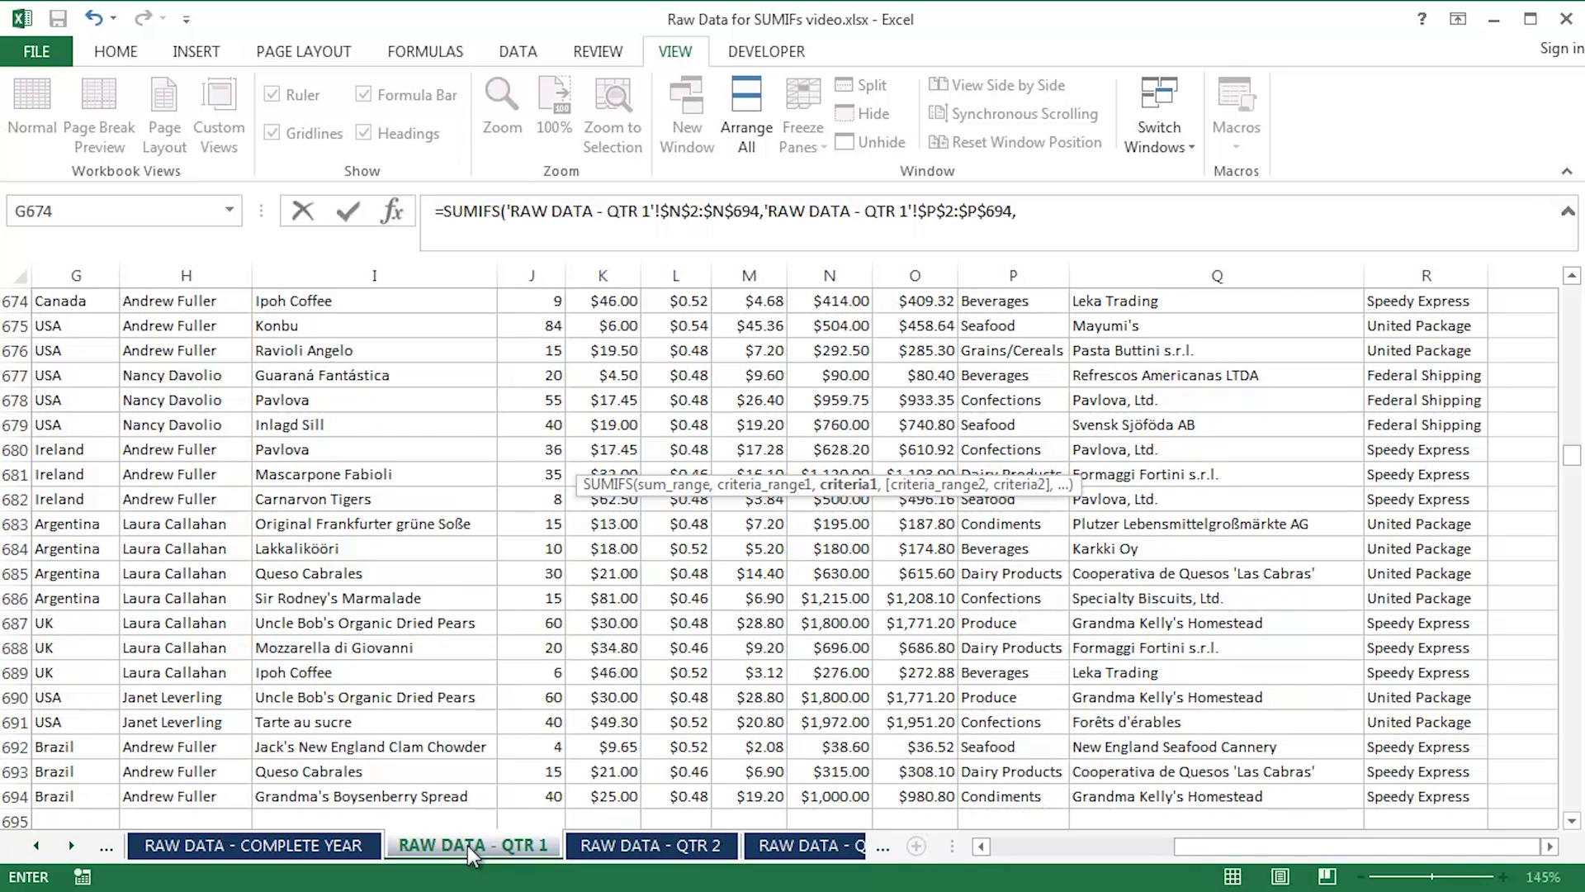
# Step: Use Beverages in H7 as the category criterion
pyautogui.click(38, 845)
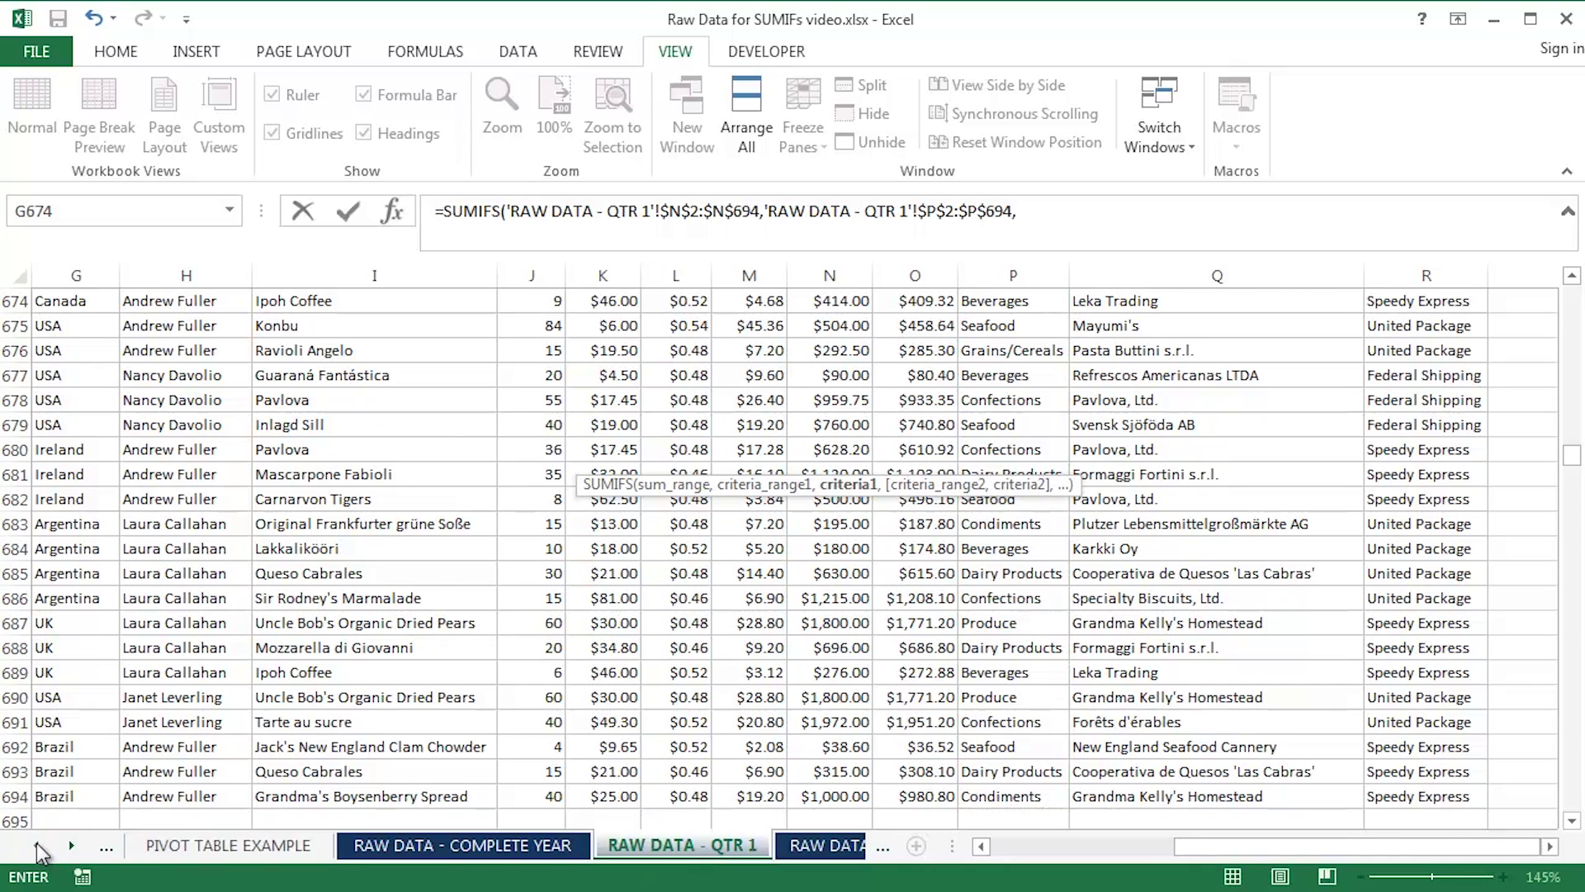
pyautogui.click(37, 845)
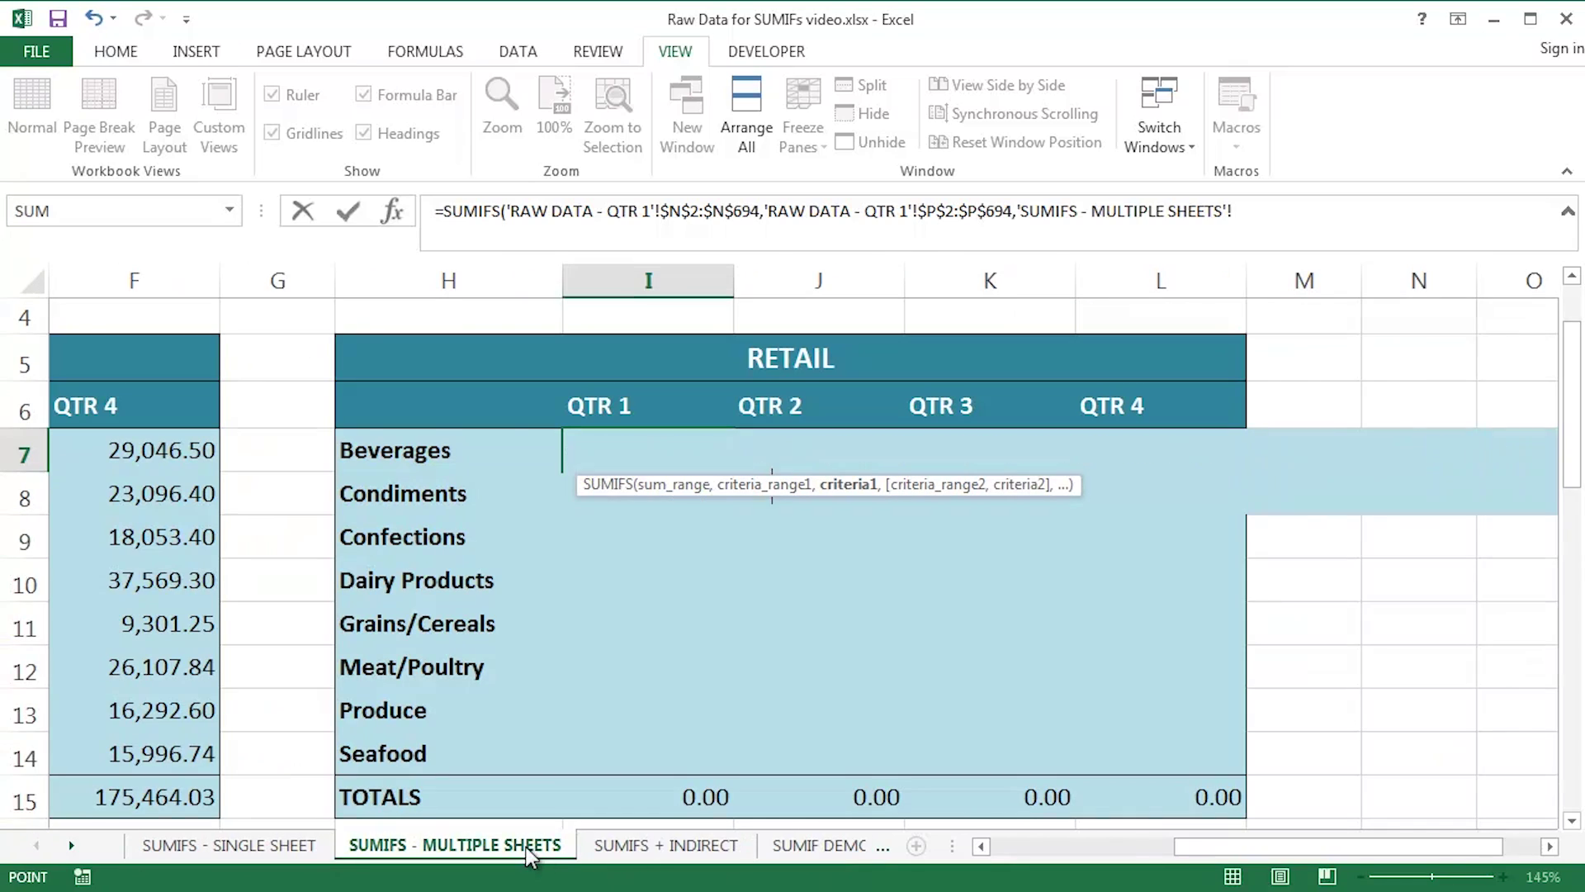
pyautogui.click(527, 845)
pyautogui.click(435, 458)
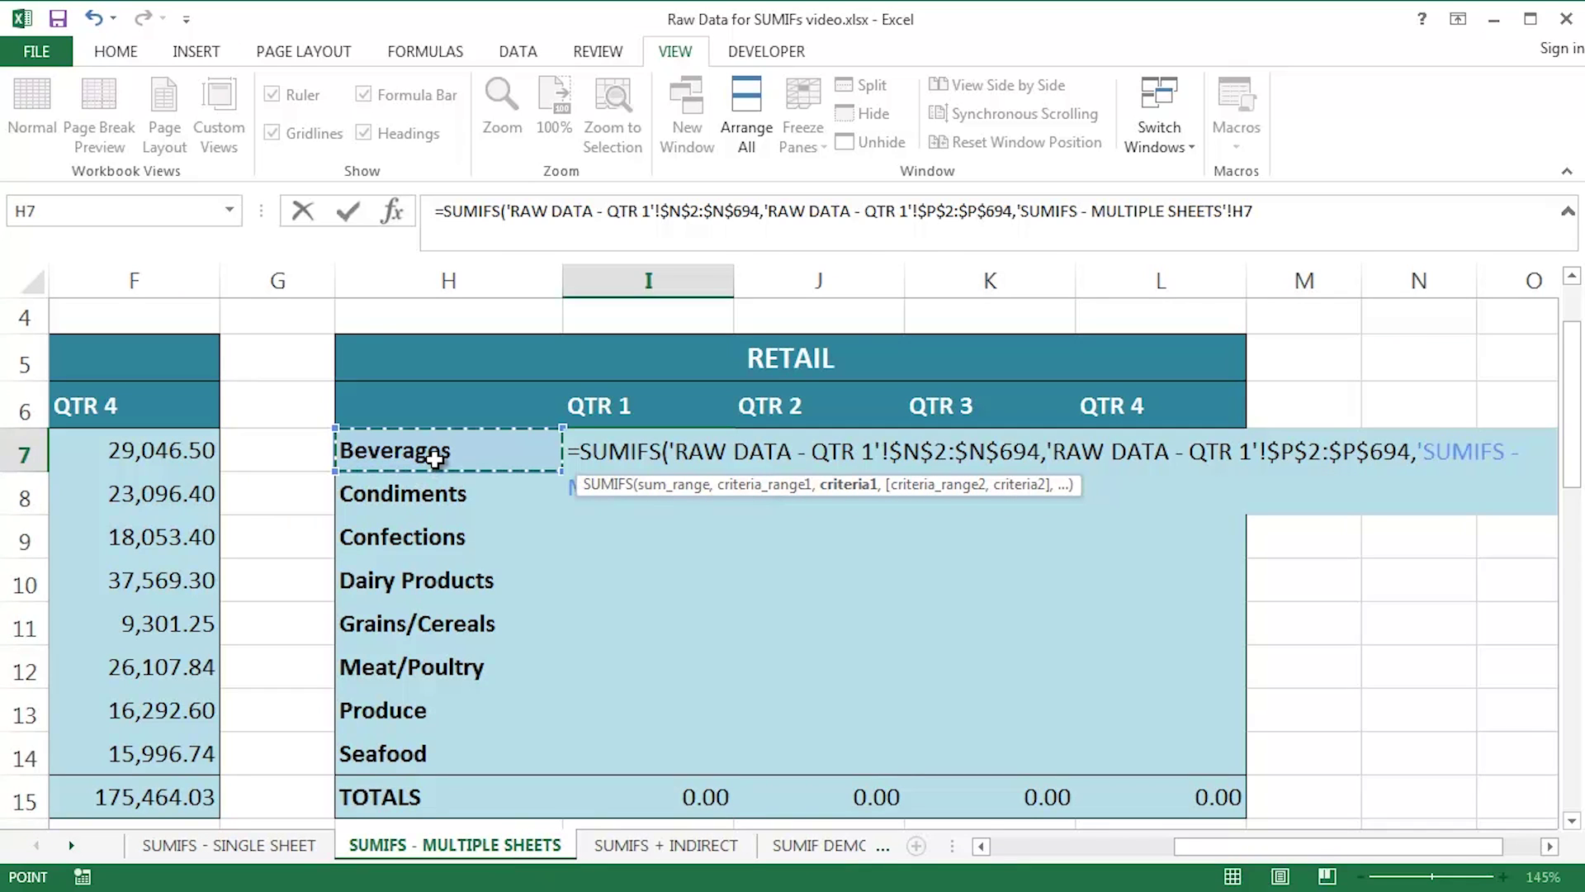
pyautogui.write(',')
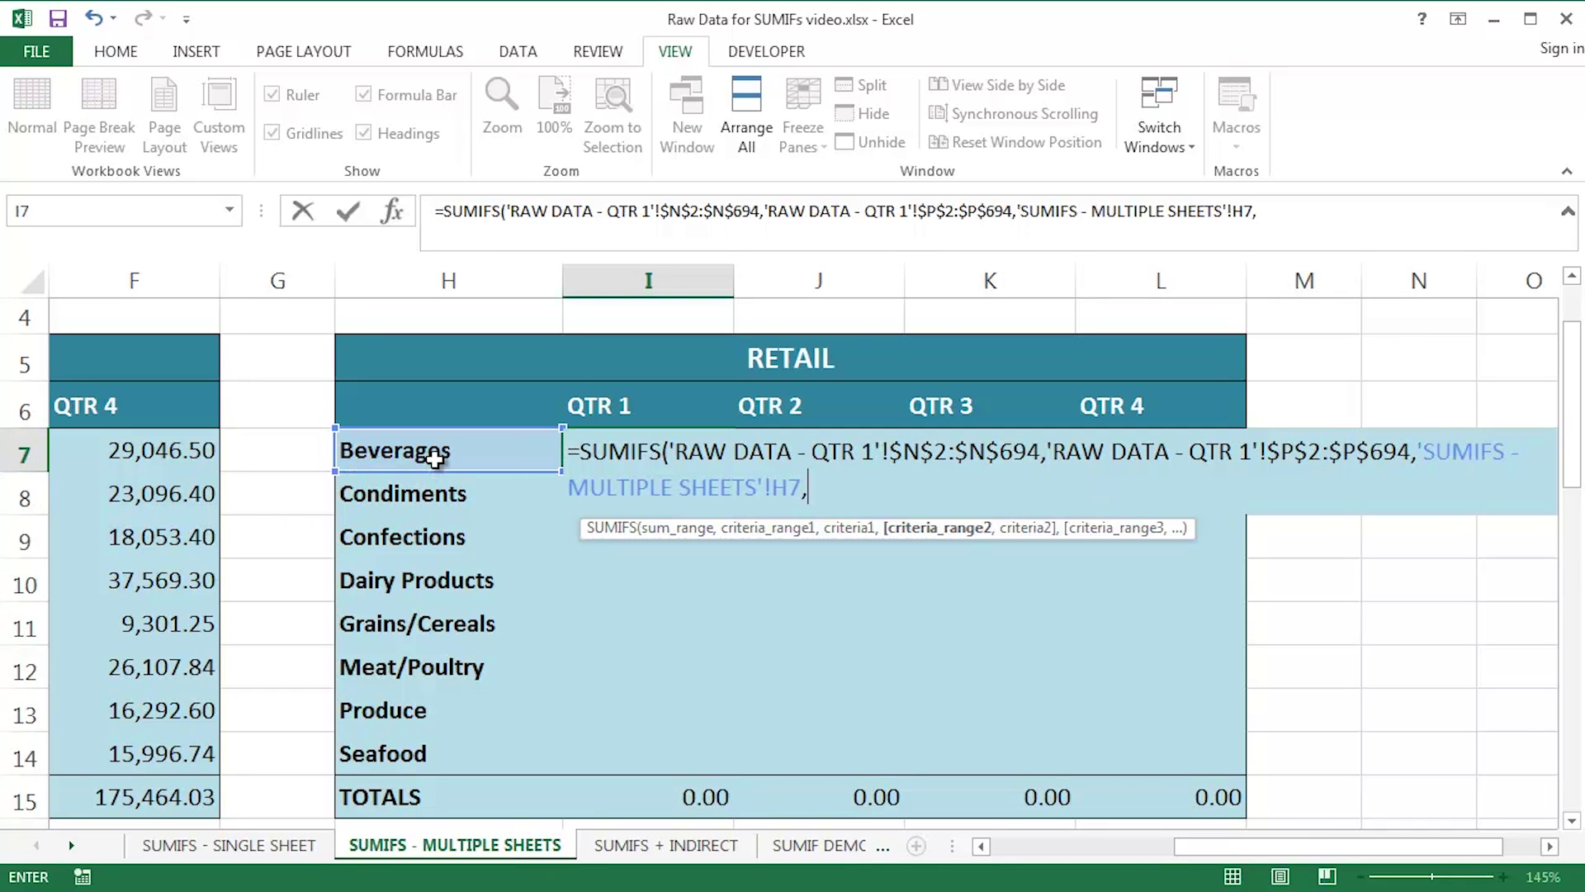
# Step: Add the On-line / Retail range $D$2:$D$694 as the second criteria range
pyautogui.click(71, 845)
pyautogui.click(71, 845)
pyautogui.click(71, 845)
pyautogui.click(71, 845)
pyautogui.click(434, 847)
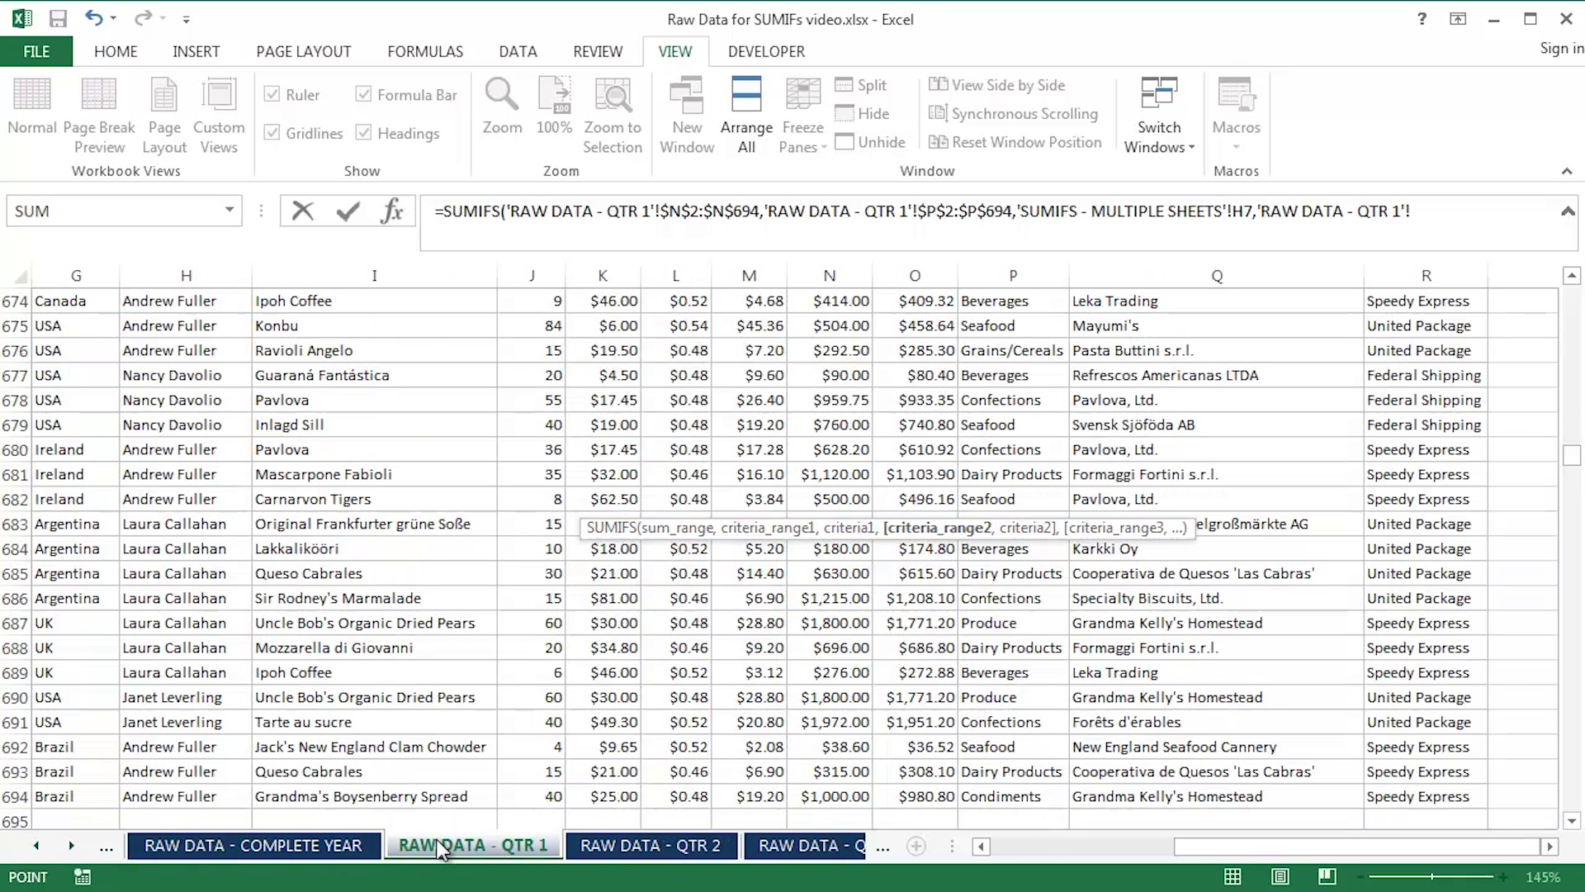
pyautogui.hotkey('ctrl', 'Home')
pyautogui.press('Down')
pyautogui.press('Right')
pyautogui.press('Right')
pyautogui.press('Right')
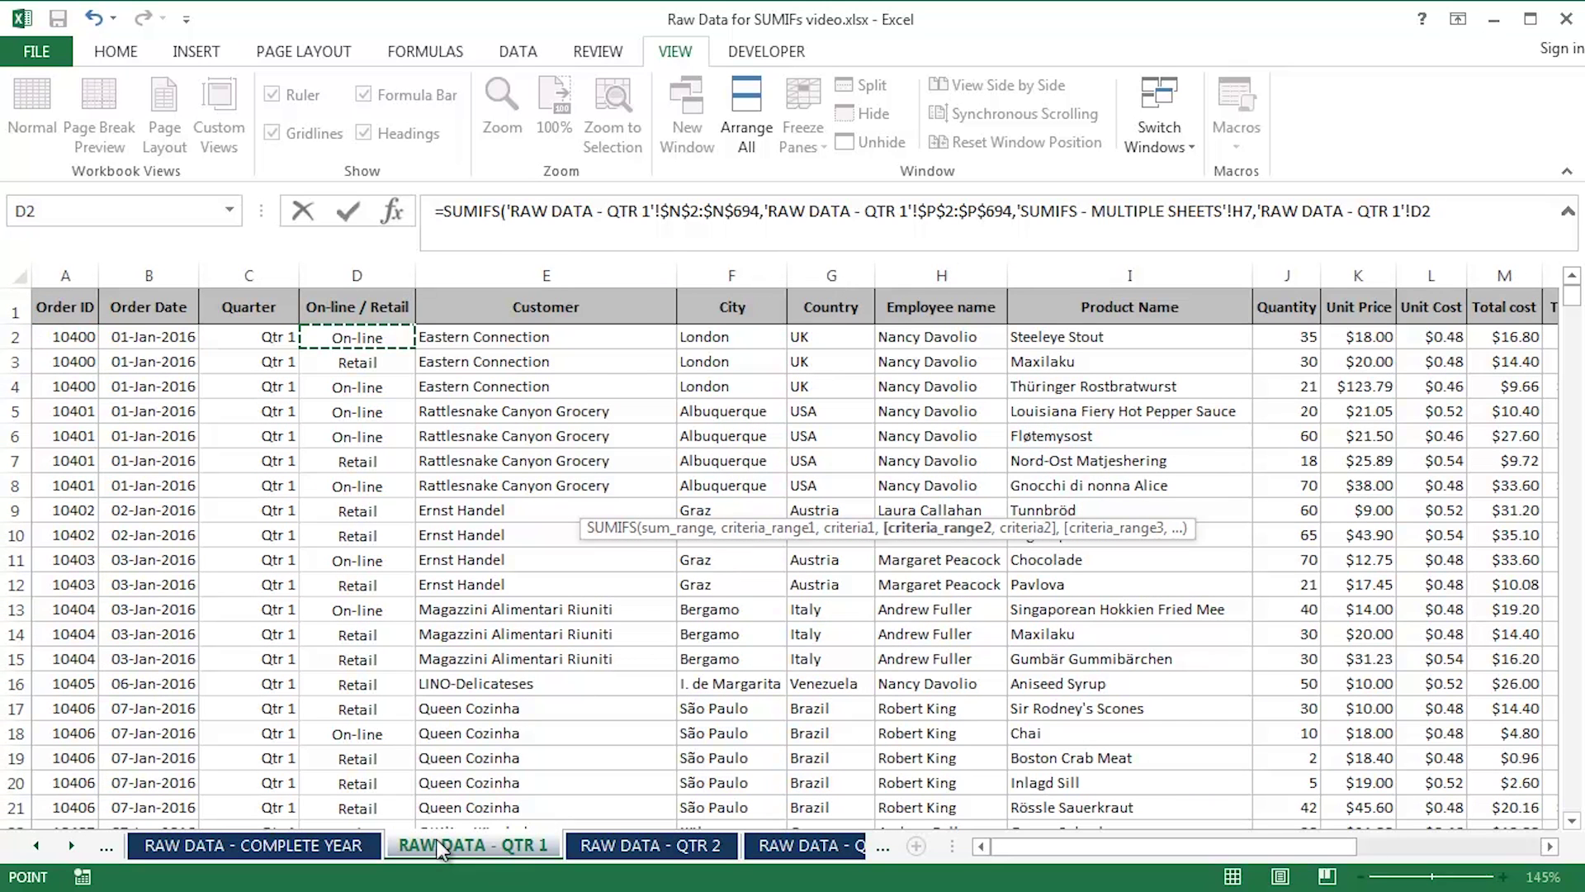
pyautogui.hotkey('ctrl', 'shift', 'Down')
pyautogui.press('F4')
pyautogui.write(',')
# Step: Use the absolute reference $H$5 as the channel criterion
pyautogui.click(36, 845)
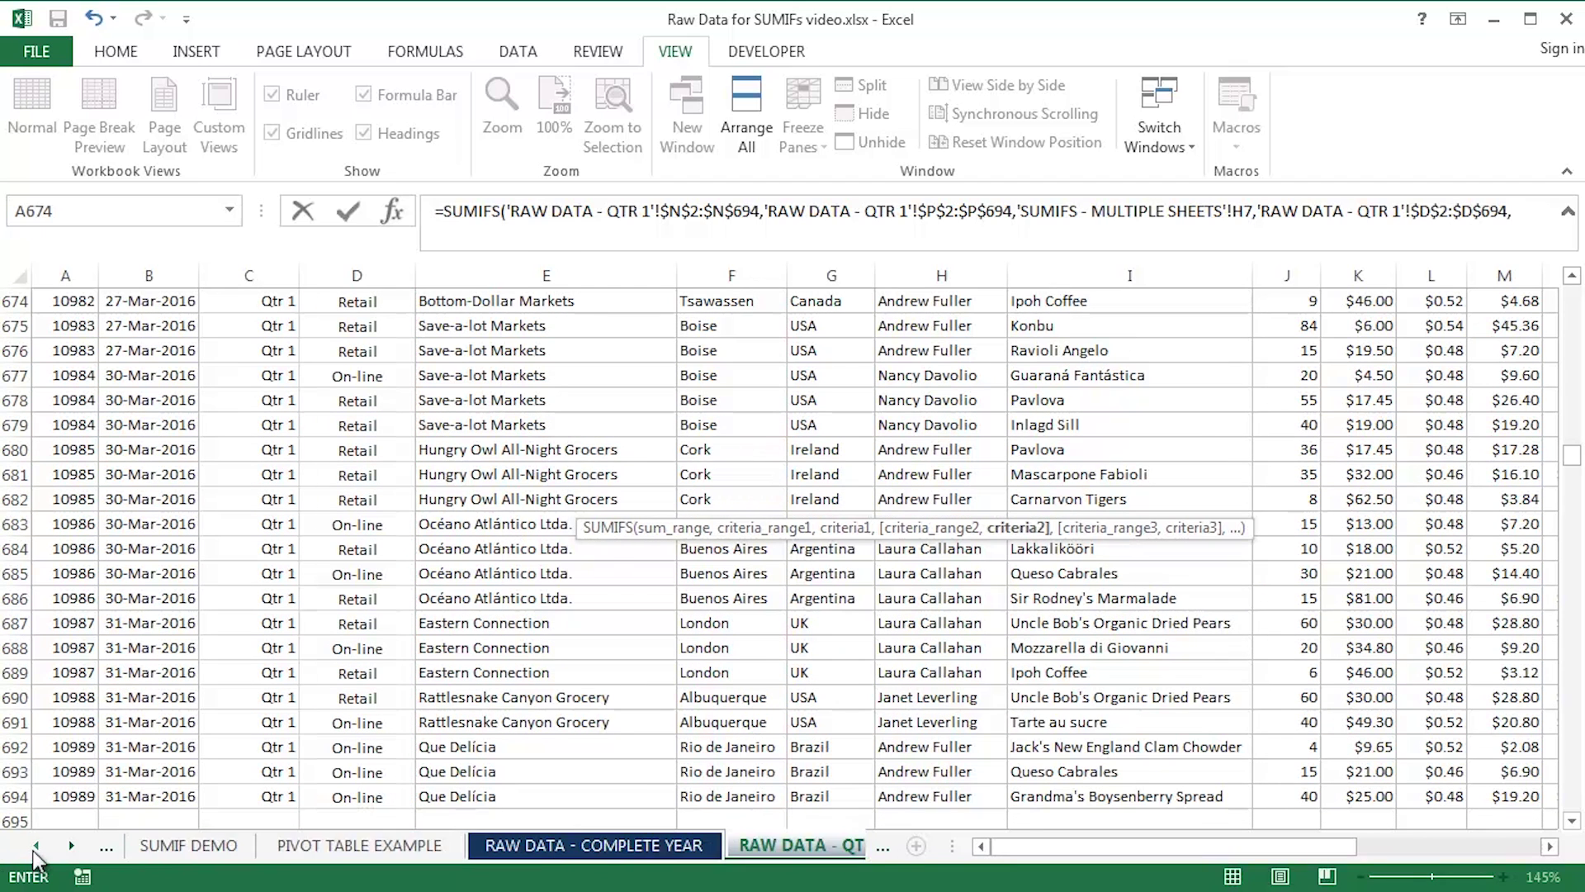
pyautogui.click(37, 845)
pyautogui.click(36, 845)
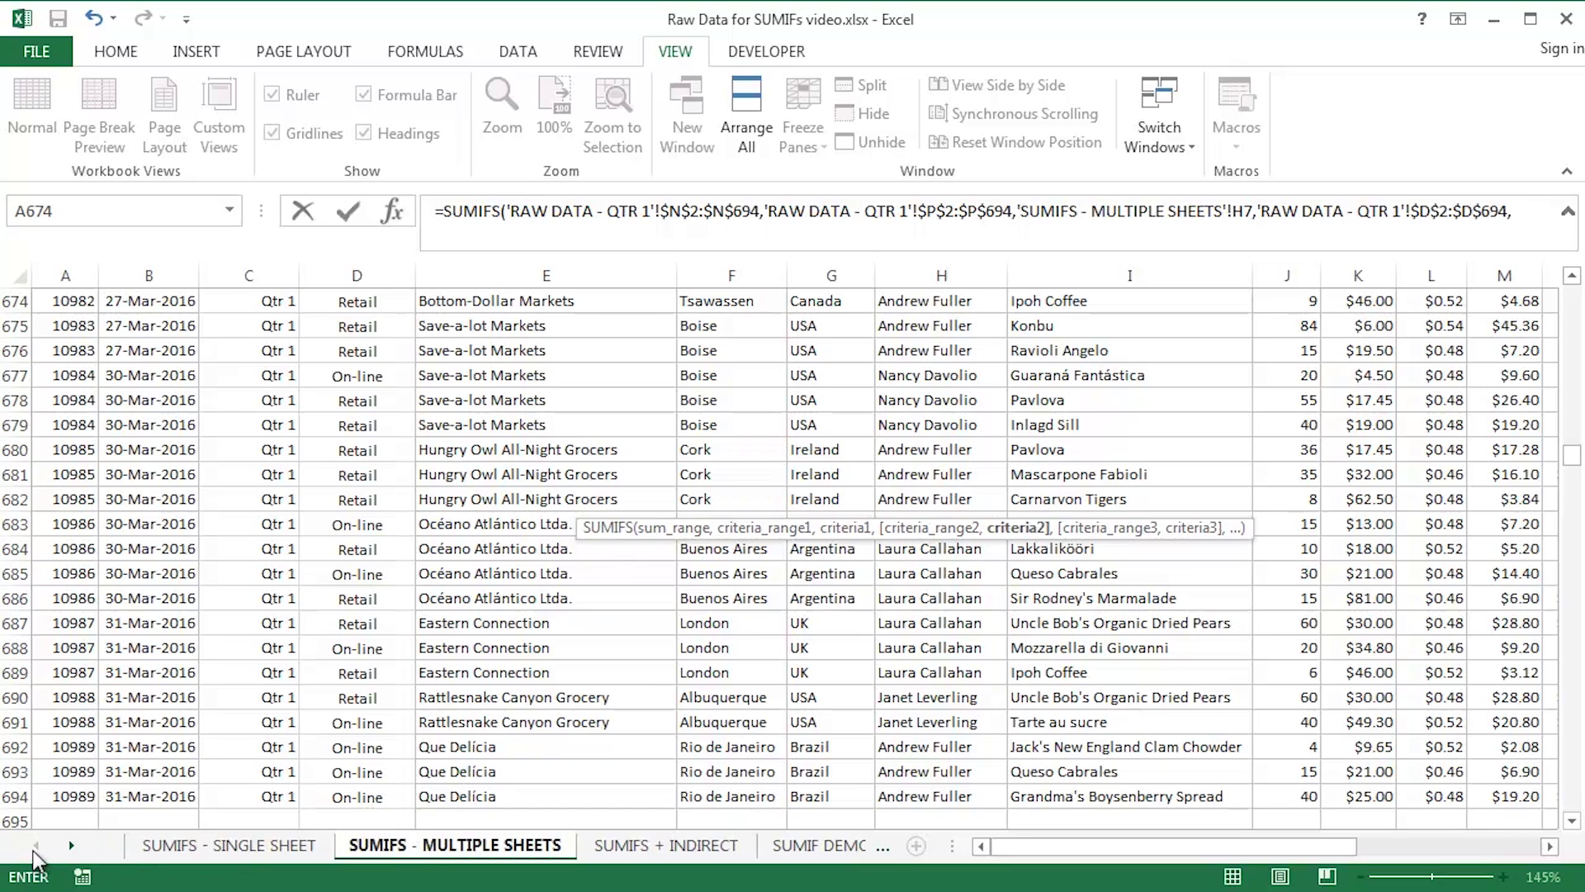
pyautogui.click(428, 849)
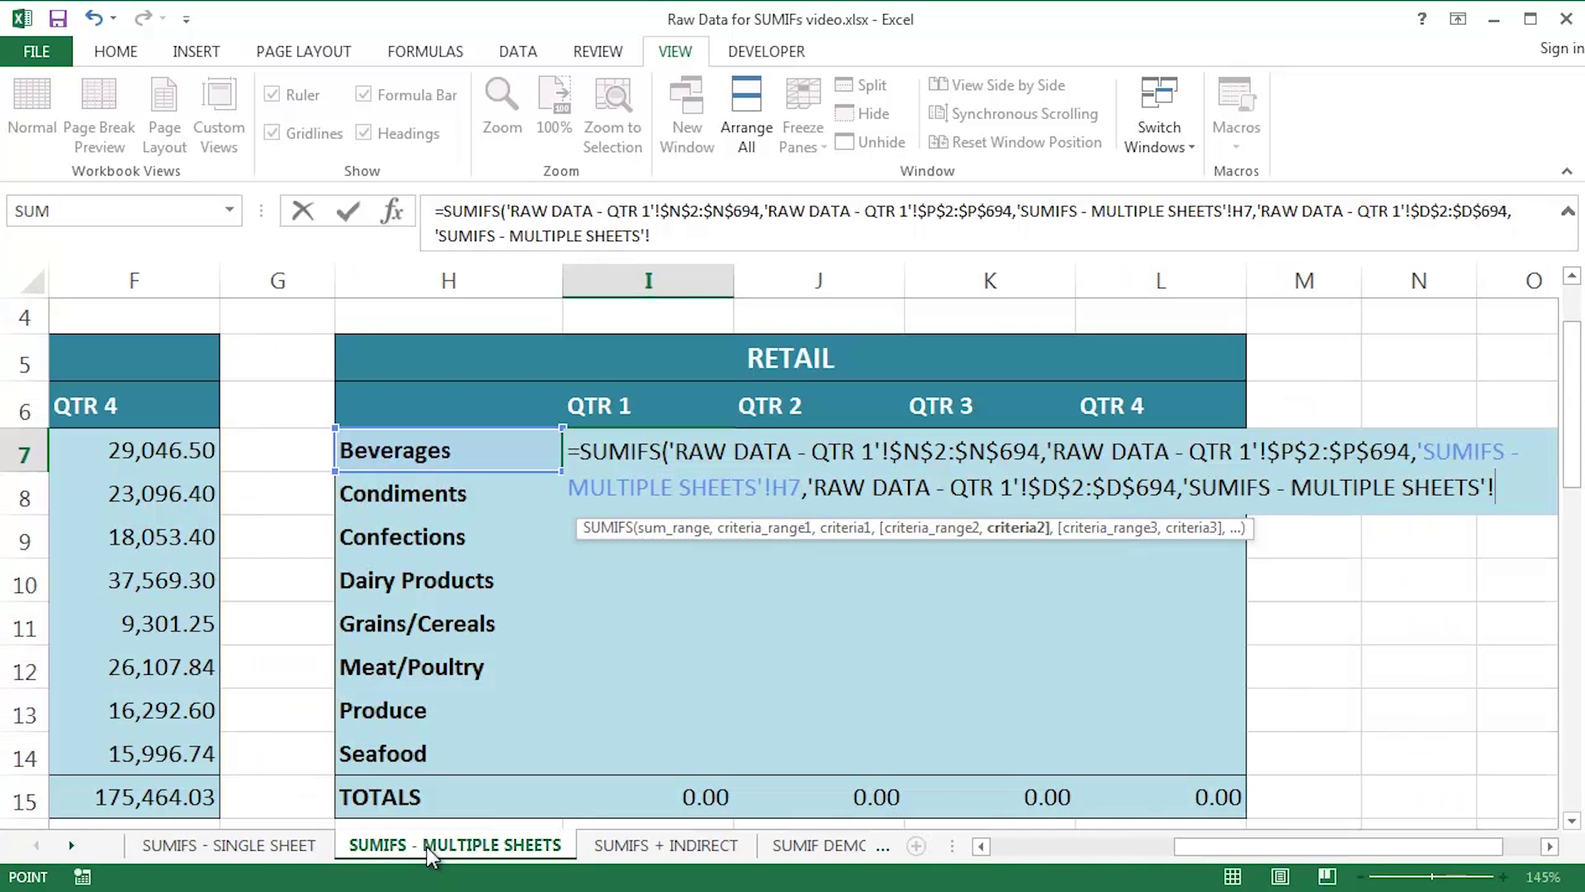
pyautogui.click(422, 360)
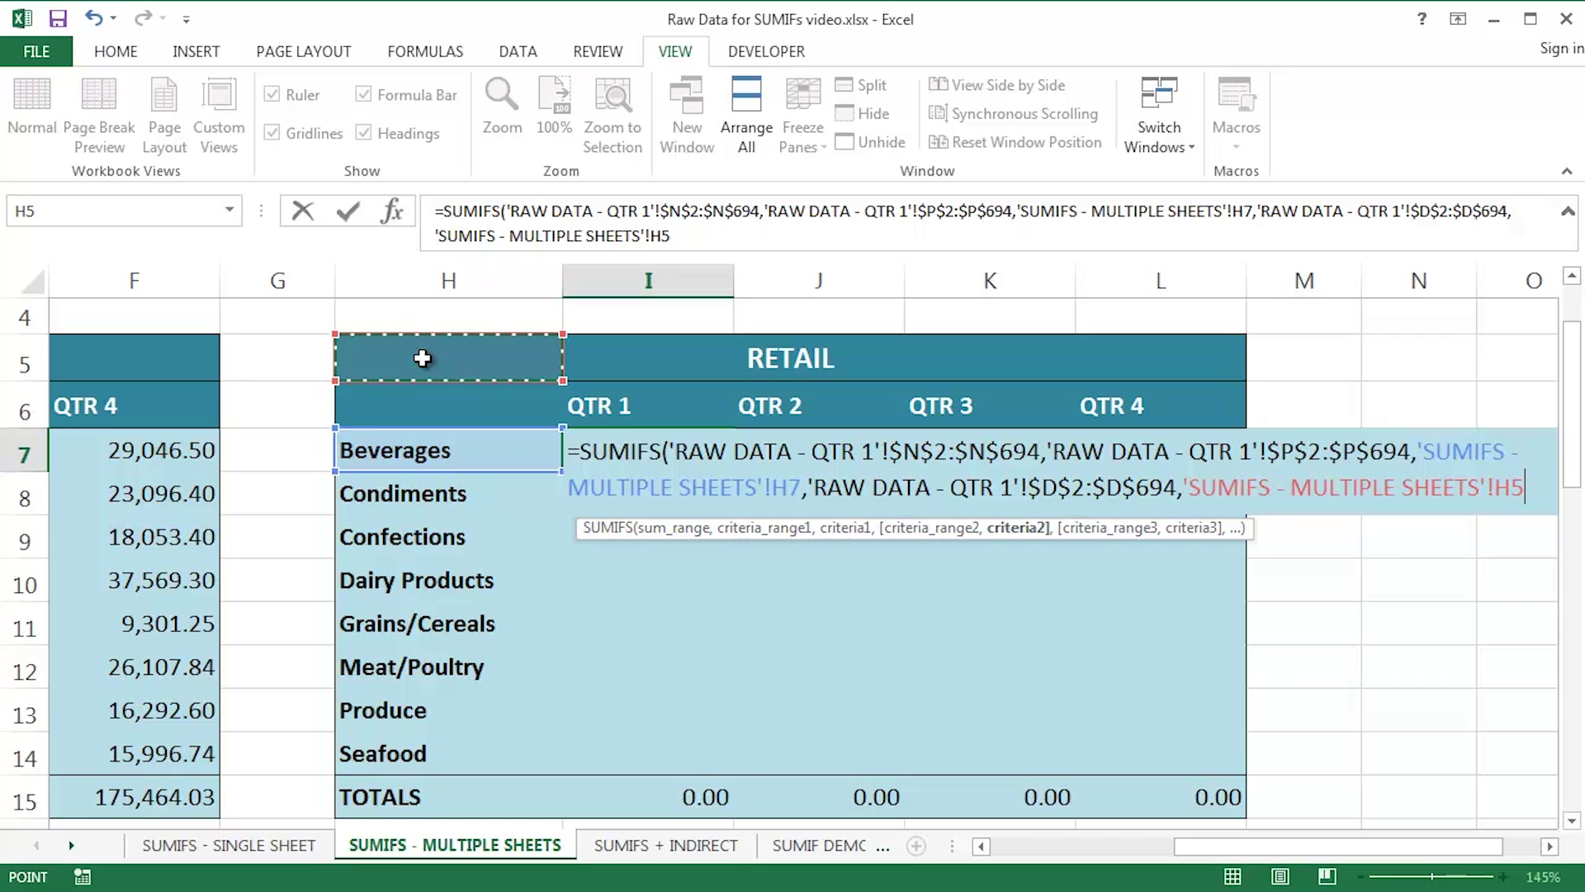
pyautogui.press('F4')
# Step: Commit the formula and fill it down I7:I14 for all eight categories
pyautogui.press('Return')
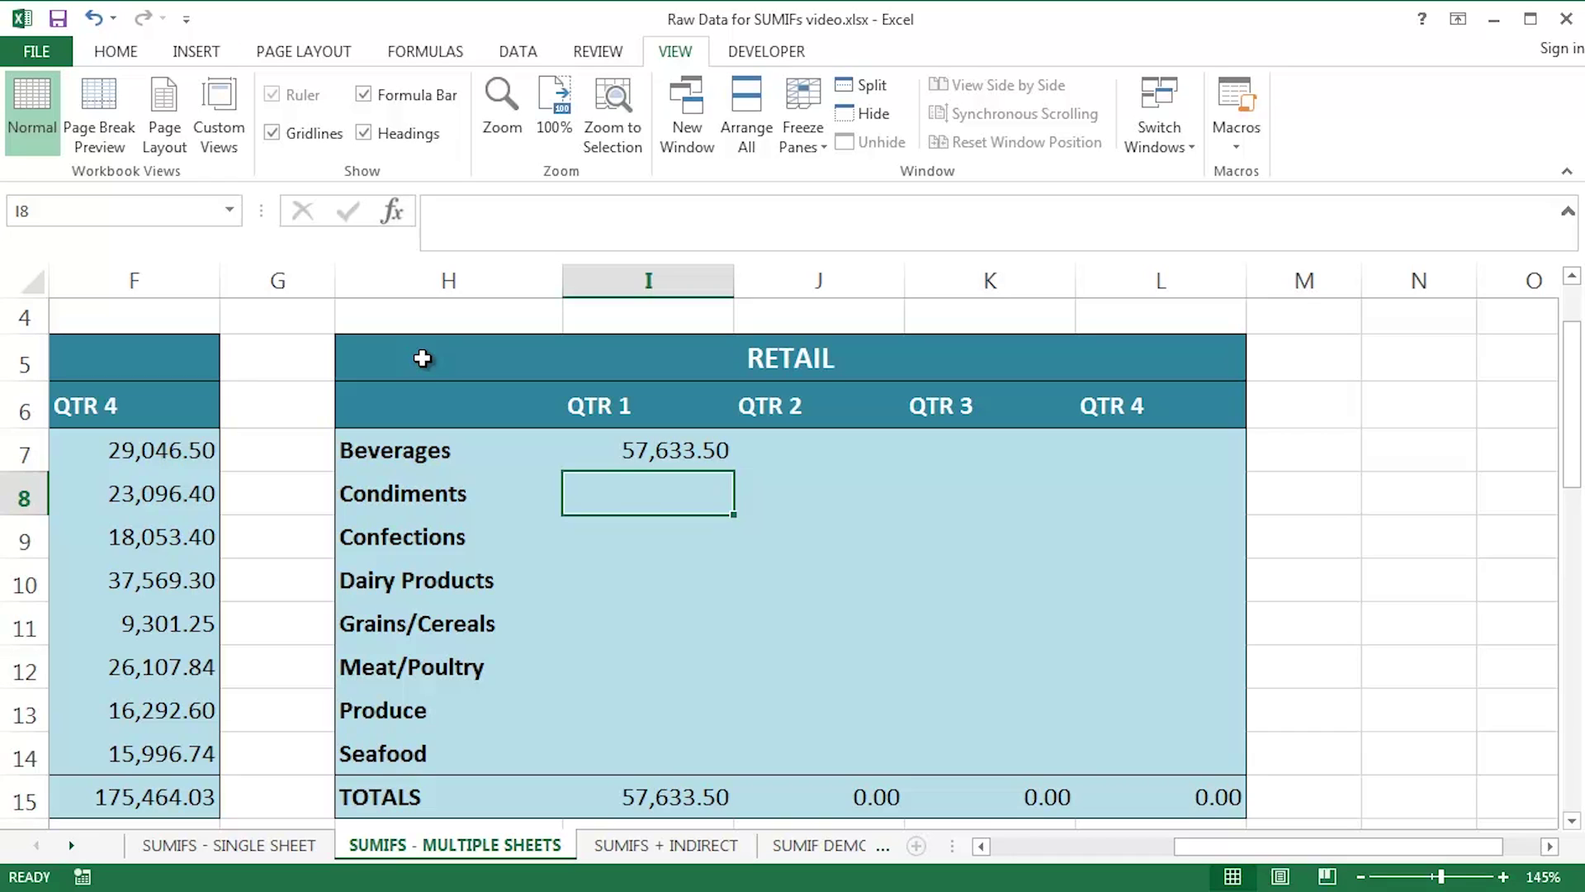
pyautogui.press('Up')
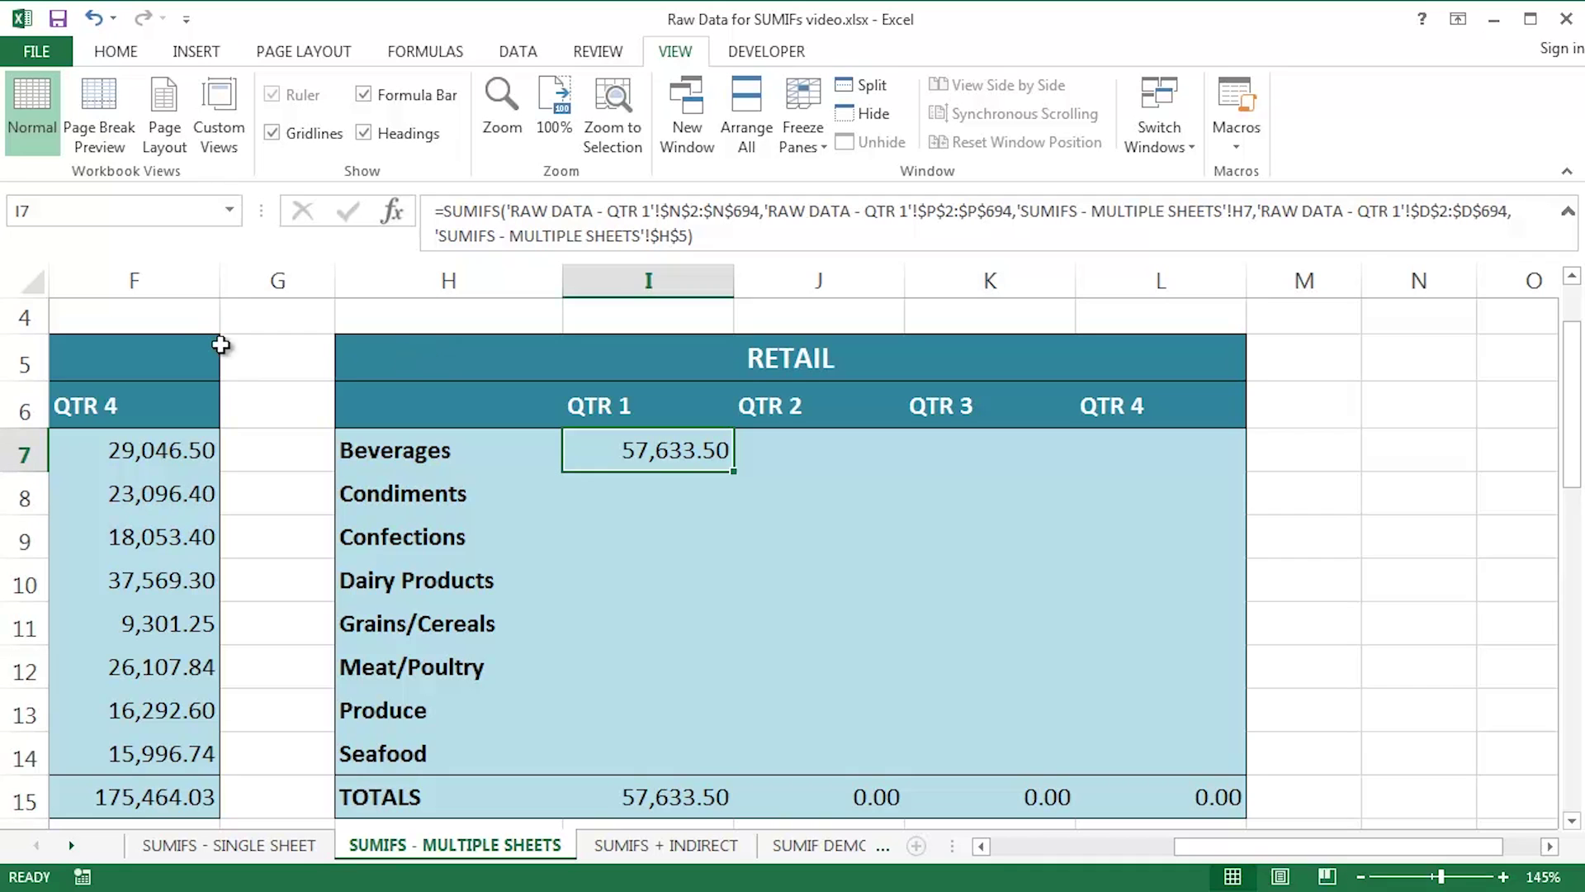
pyautogui.hotkey('shift', 'Down')
pyautogui.hotkey('shift', 'Down')
pyautogui.hotkey('shift', 'Down')
pyautogui.hotkey('shift', 'Down')
pyautogui.hotkey('shift', 'Down')
pyautogui.hotkey('shift', 'Down')
pyautogui.hotkey('shift', 'Down')
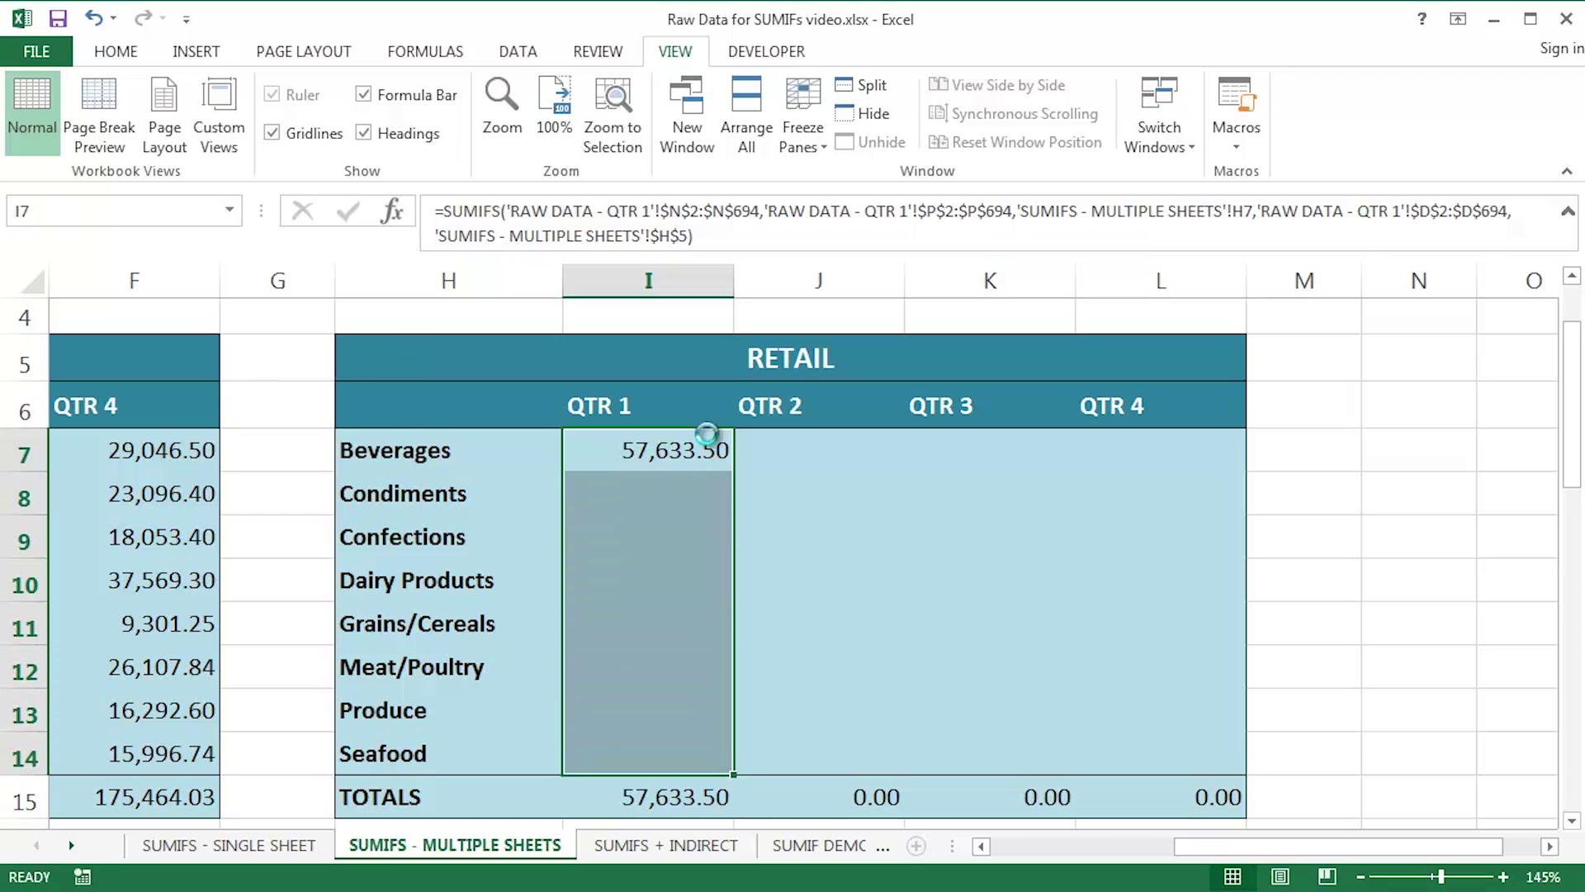
pyautogui.hotkey('ctrl', 'd')
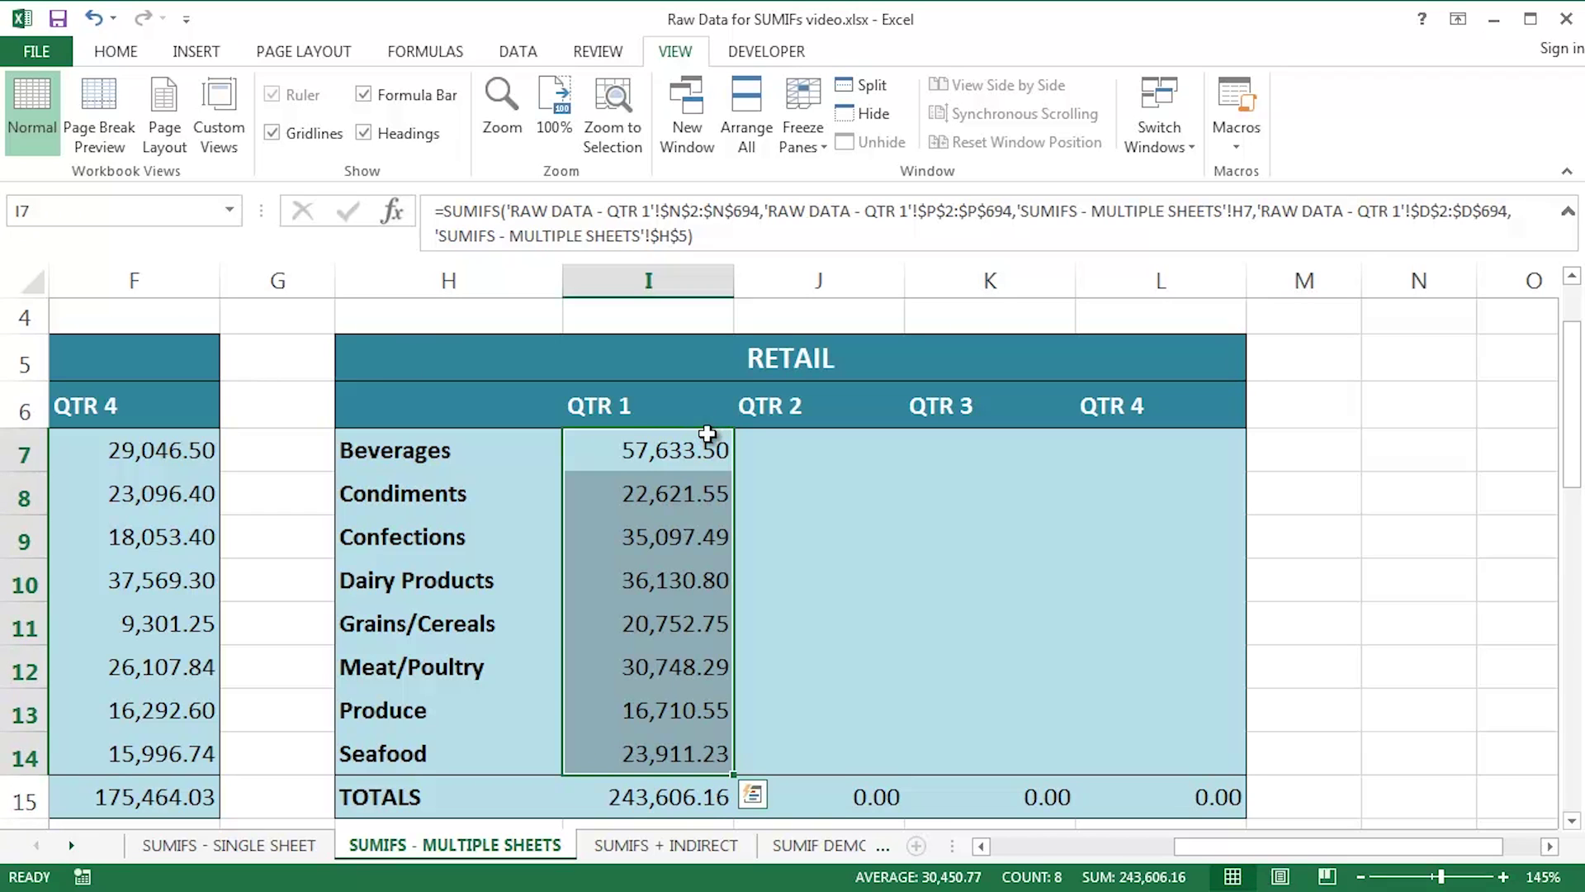
# Step: Compare against the SUMIFS - SINGLE SHEET RETAIL QTR 1 values, then undo a trial fill across quarters
pyautogui.click(210, 849)
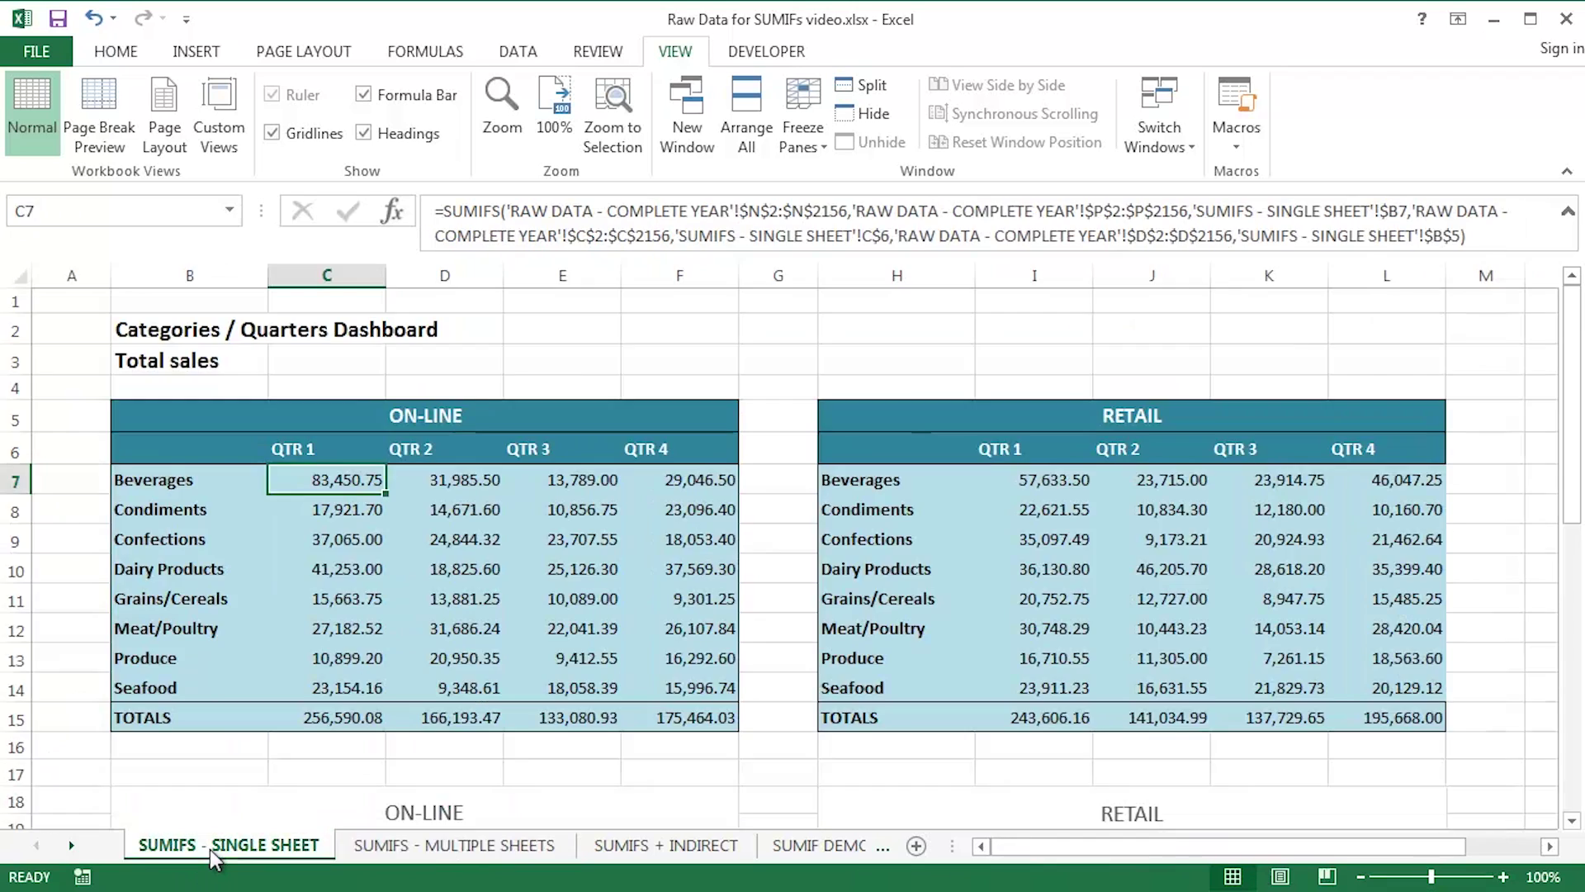
pyautogui.moveTo(1065, 490); pyautogui.dragTo(1084, 677)
pyautogui.click(425, 847)
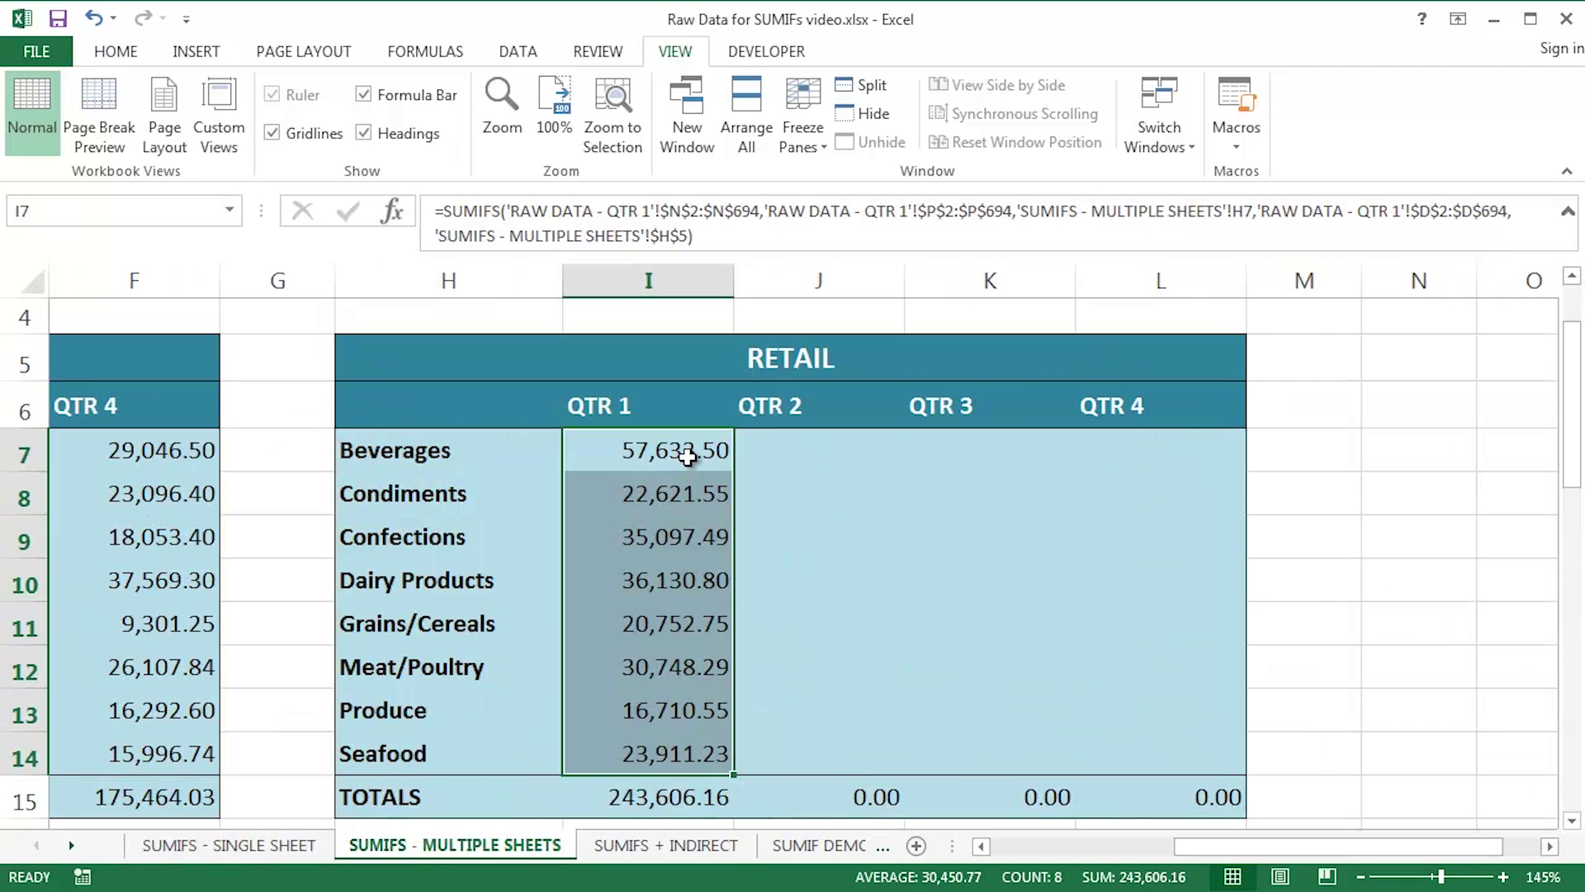
pyautogui.moveTo(688, 456); pyautogui.dragTo(686, 749)
pyautogui.moveTo(733, 775); pyautogui.dragTo(1189, 760)
pyautogui.hotkey('ctrl', 'z')
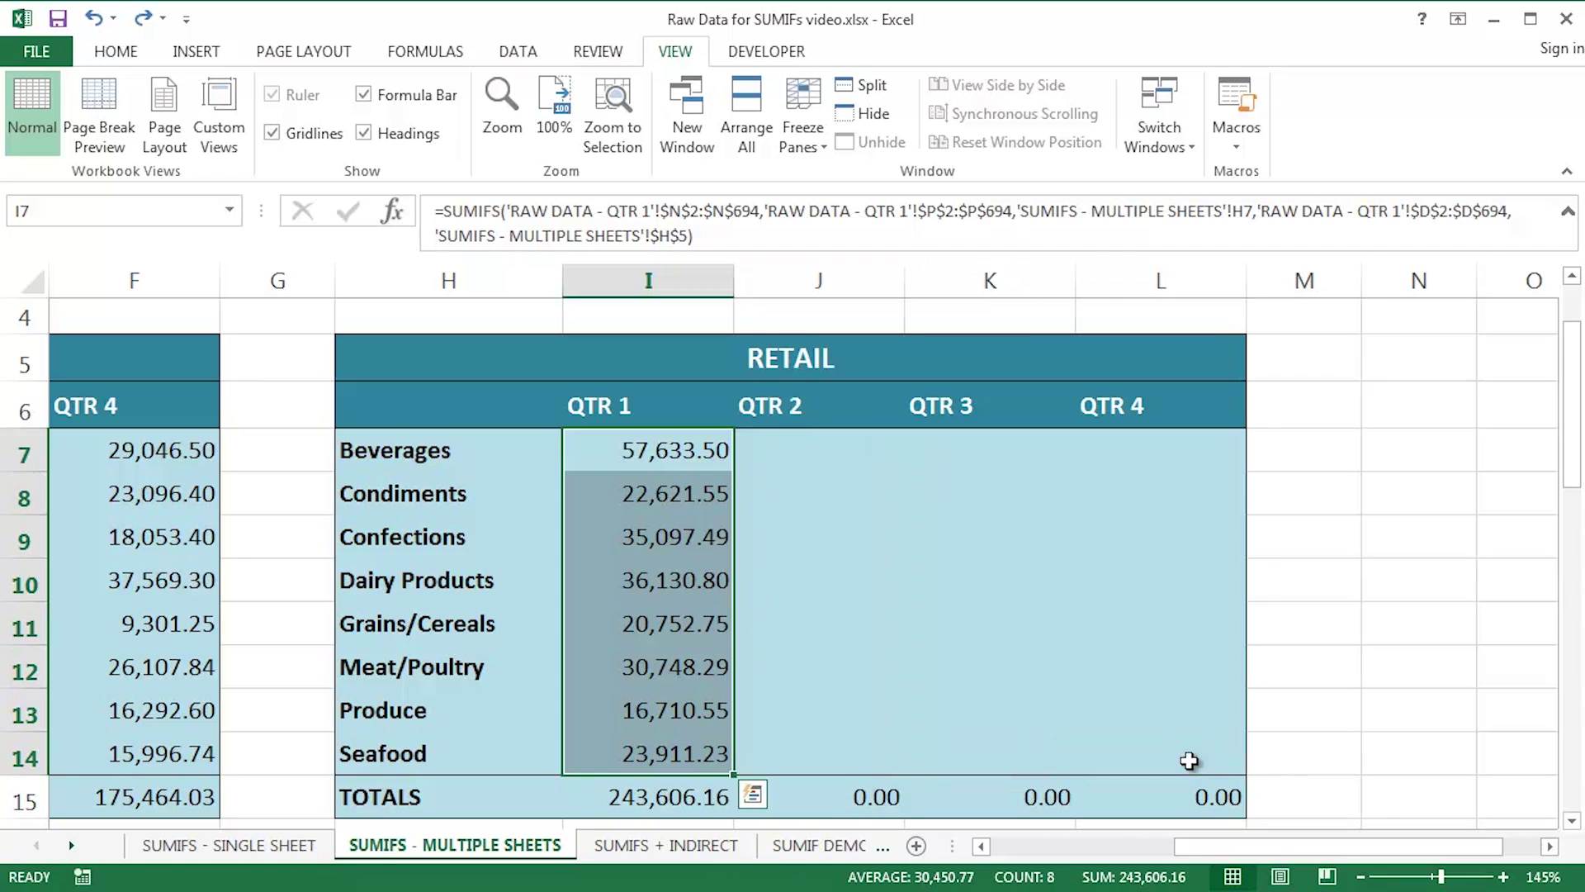
pyautogui.click(710, 446)
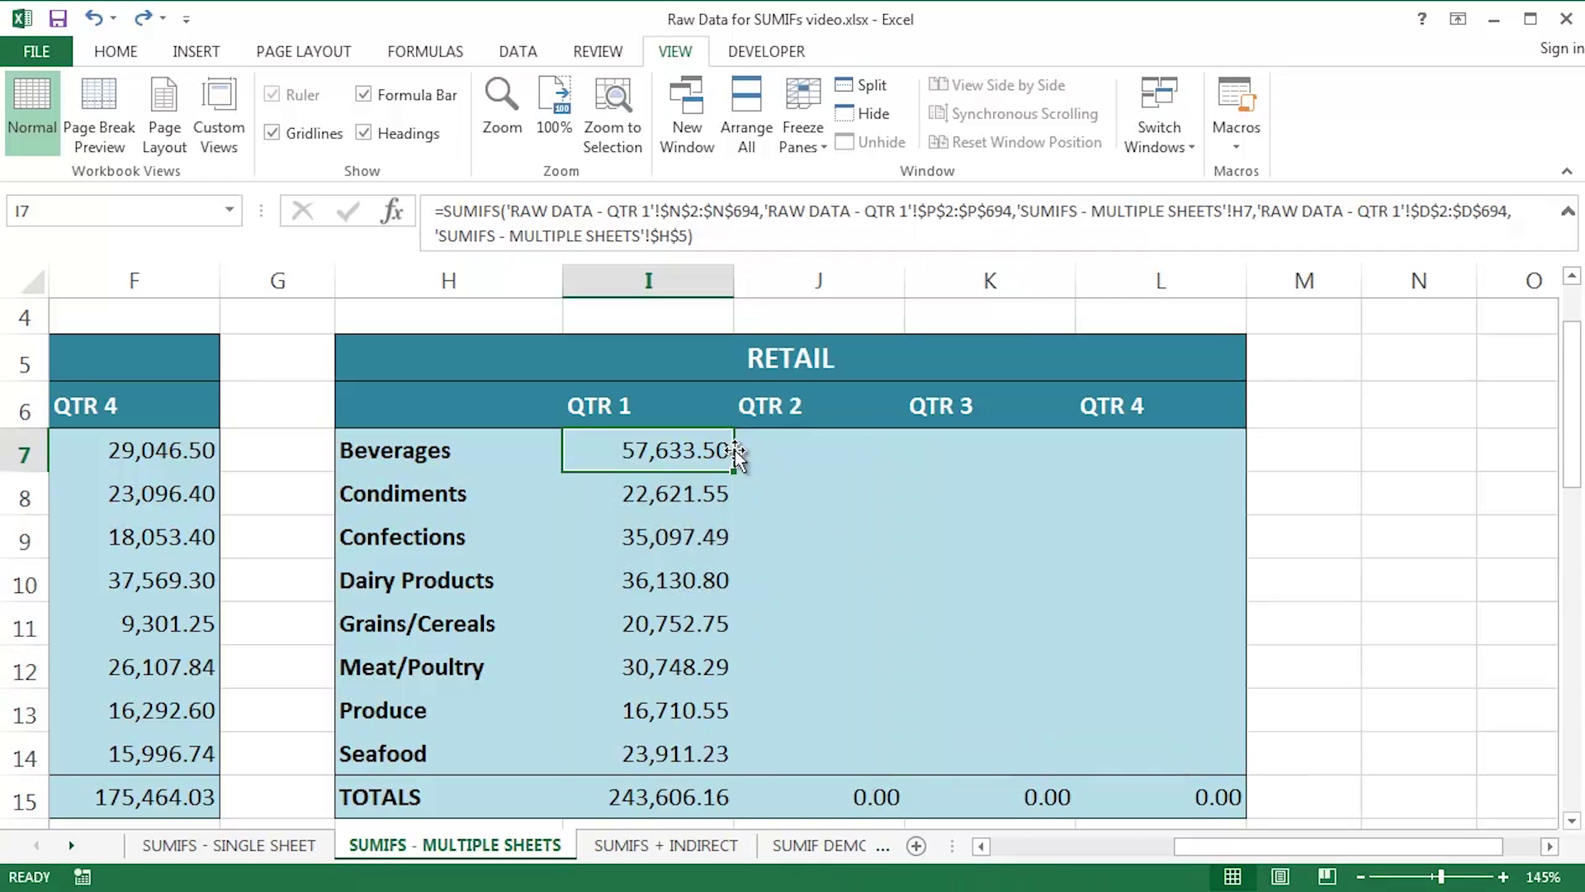
pyautogui.moveTo(737, 469); pyautogui.dragTo(858, 475)
pyautogui.click(856, 449)
pyautogui.doubleClick(860, 449)
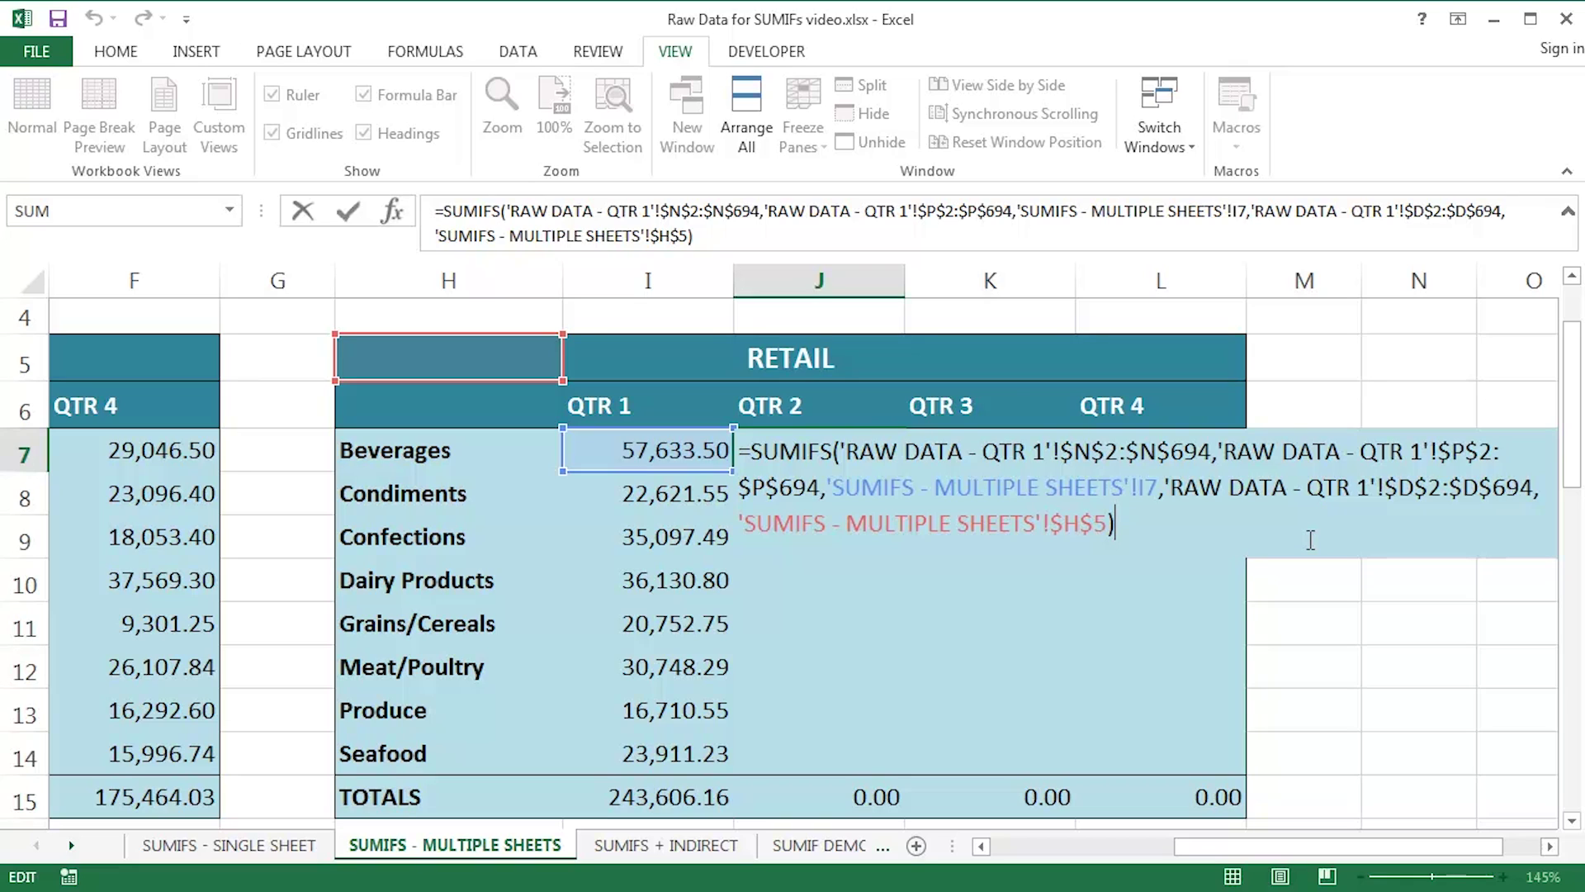
pyautogui.hotkey('ctrl', 'Return')
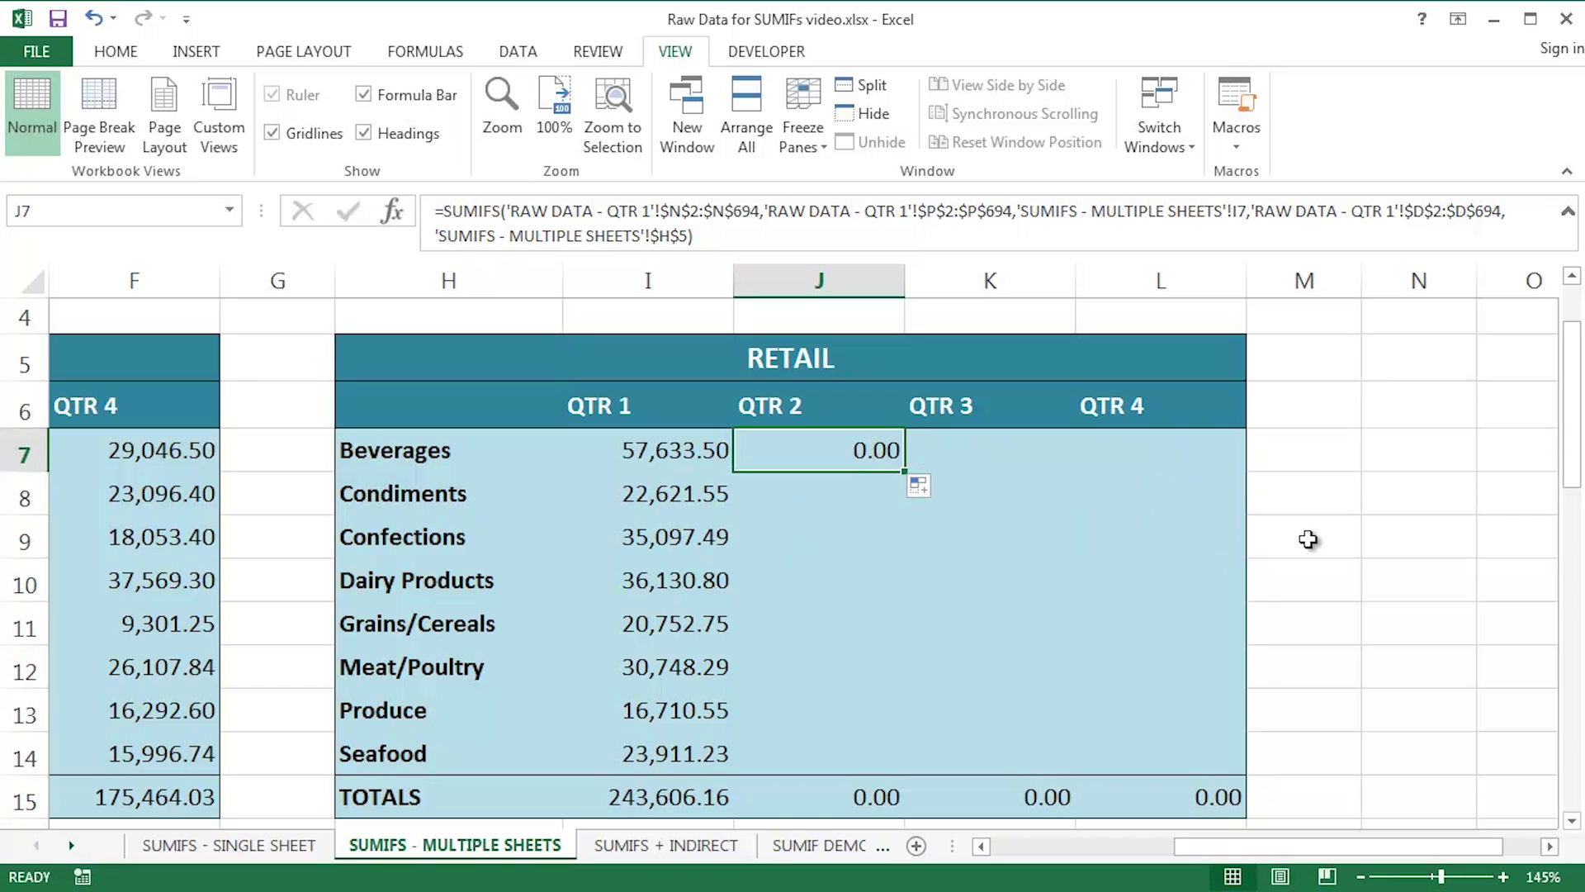
pyautogui.press('Delete')
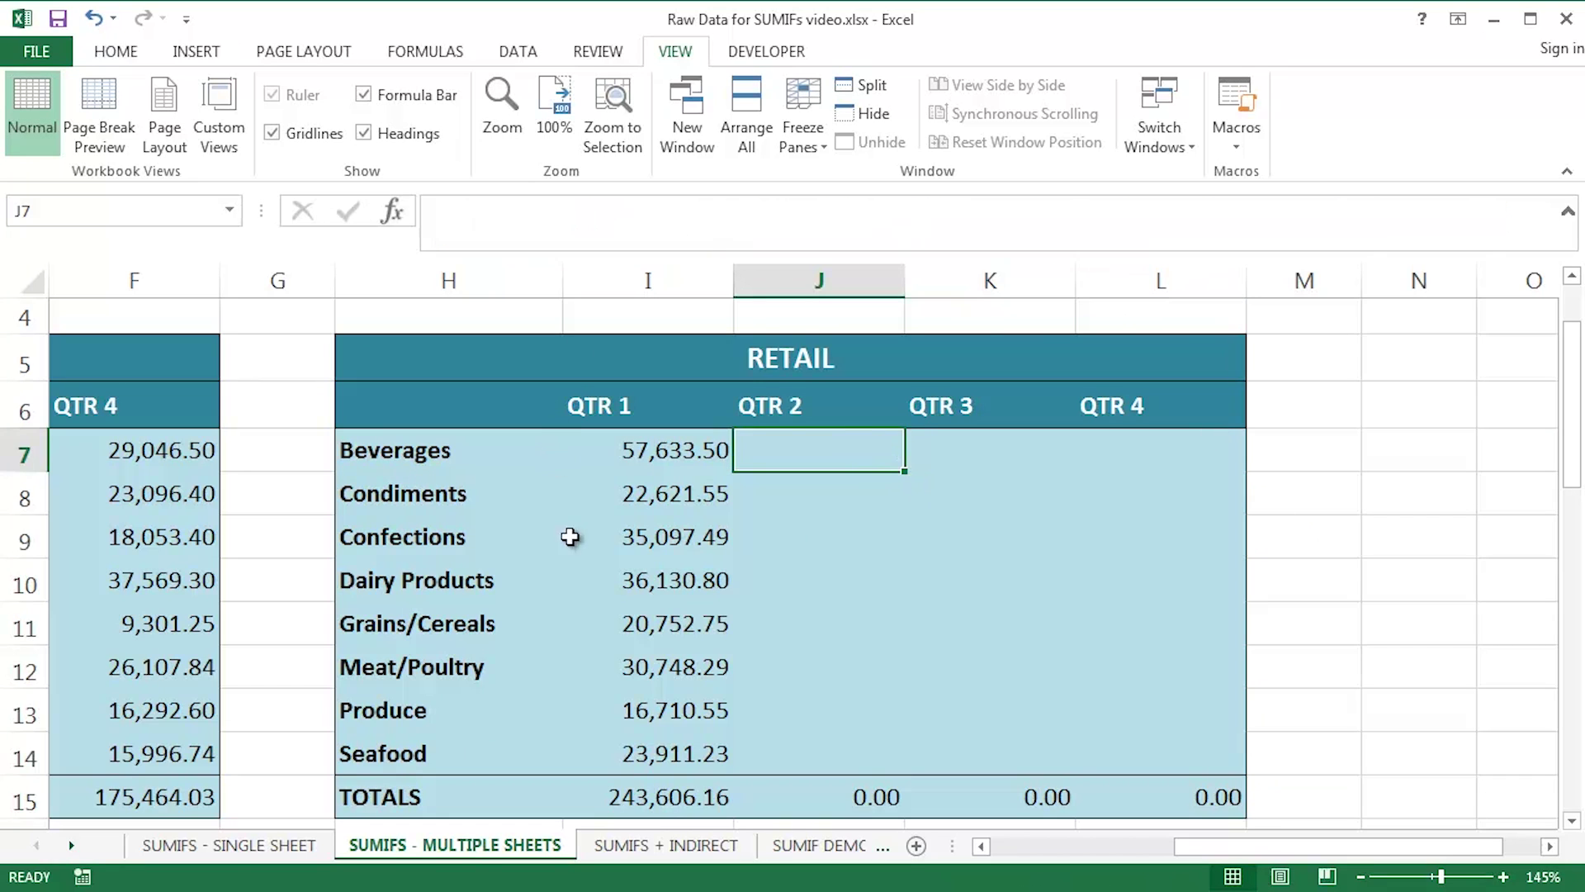
pyautogui.write('=sumif')
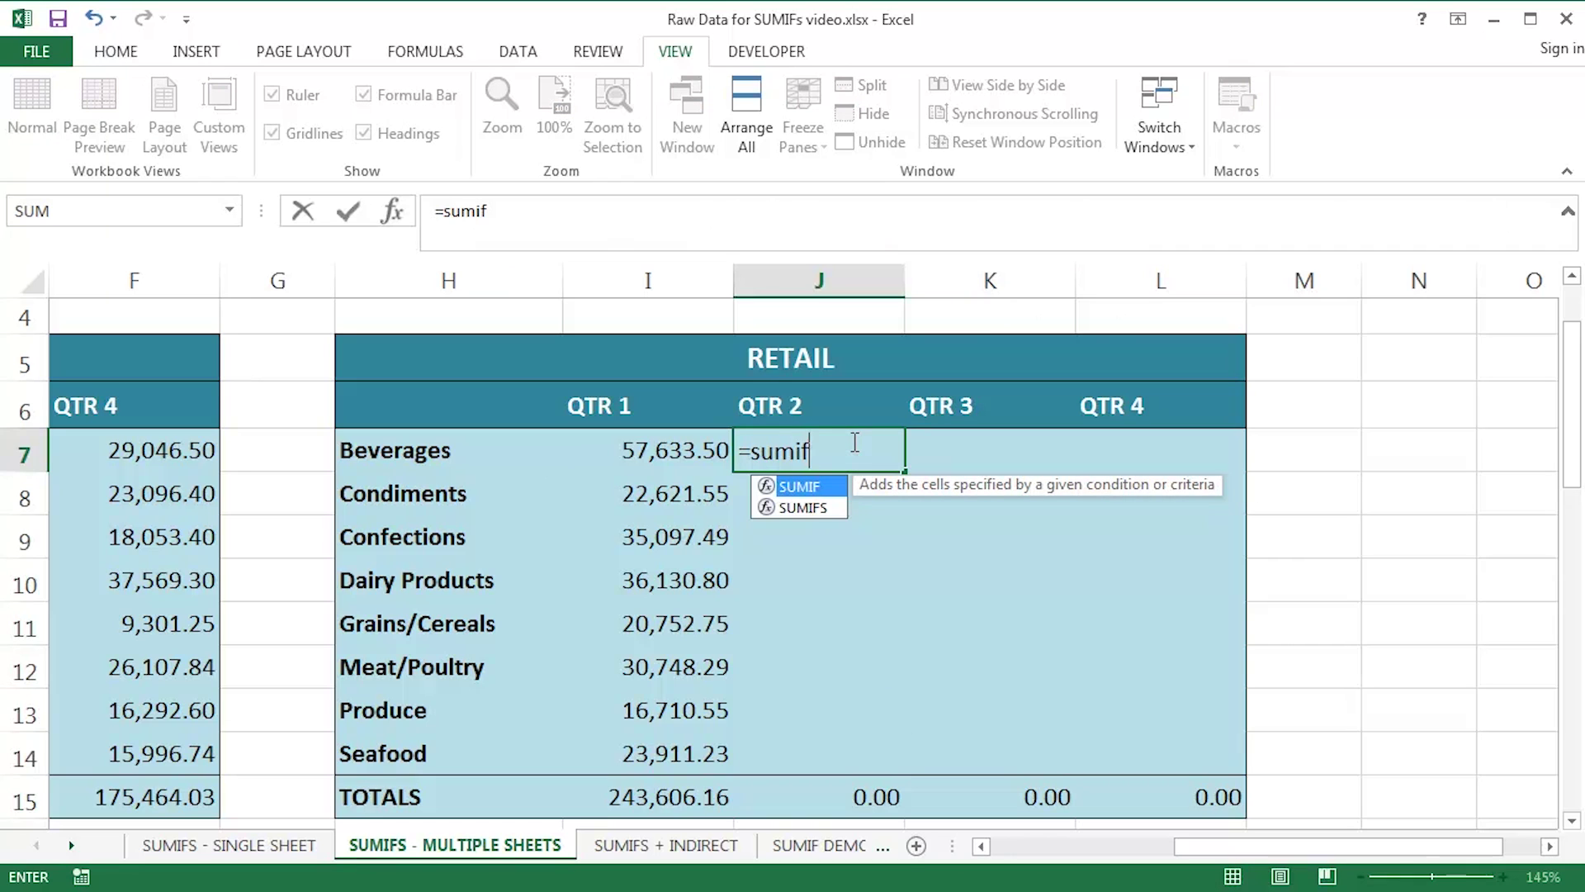
pyautogui.press('Down')
pyautogui.press('Tab')
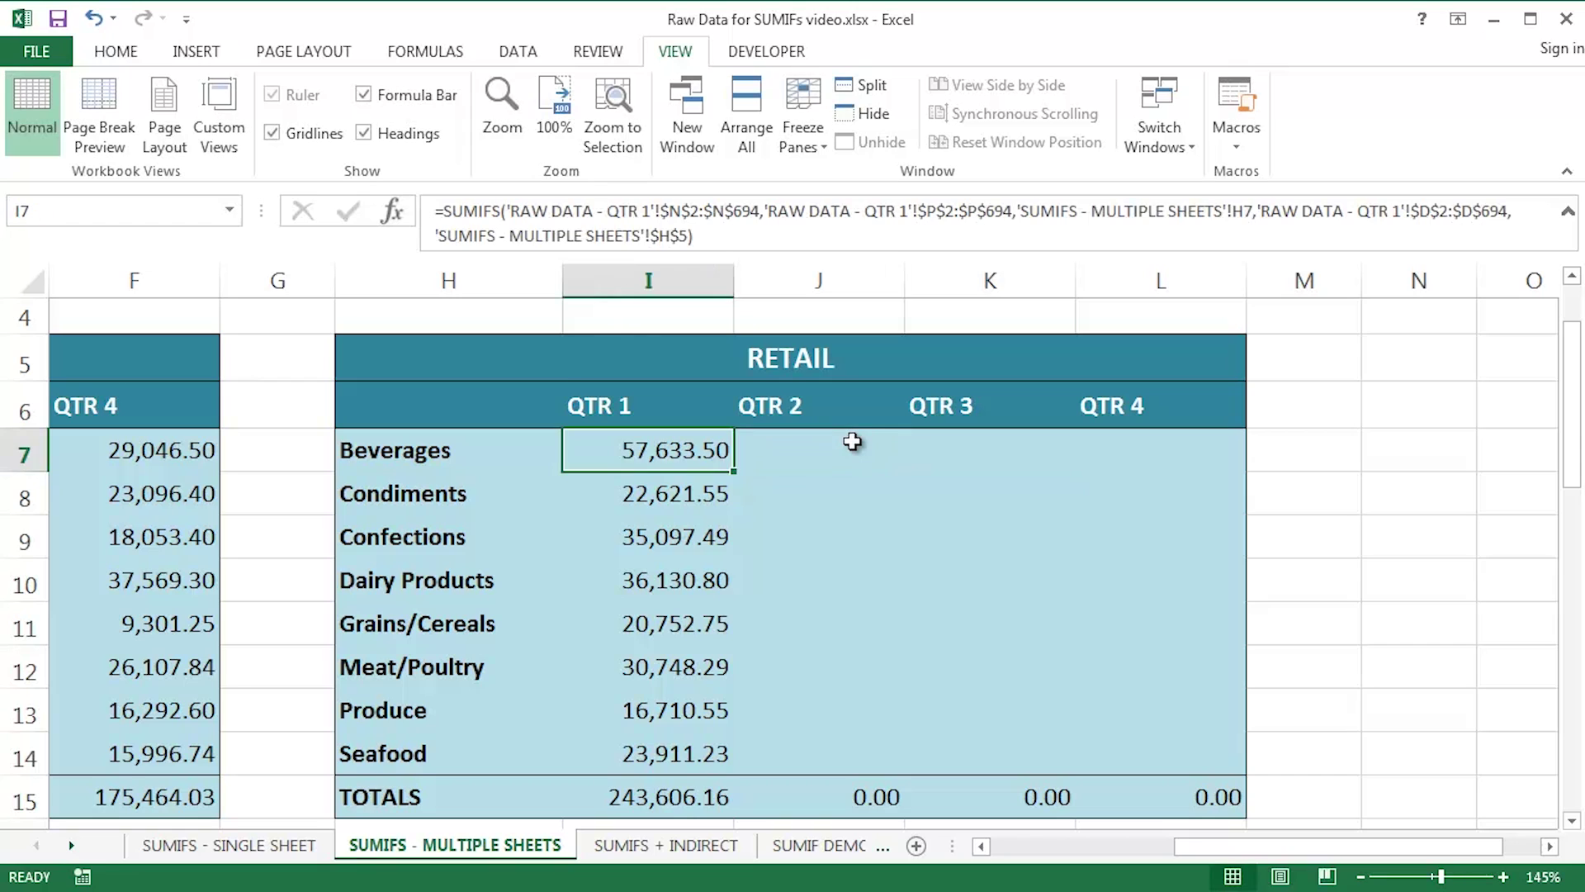
pyautogui.press('F2')
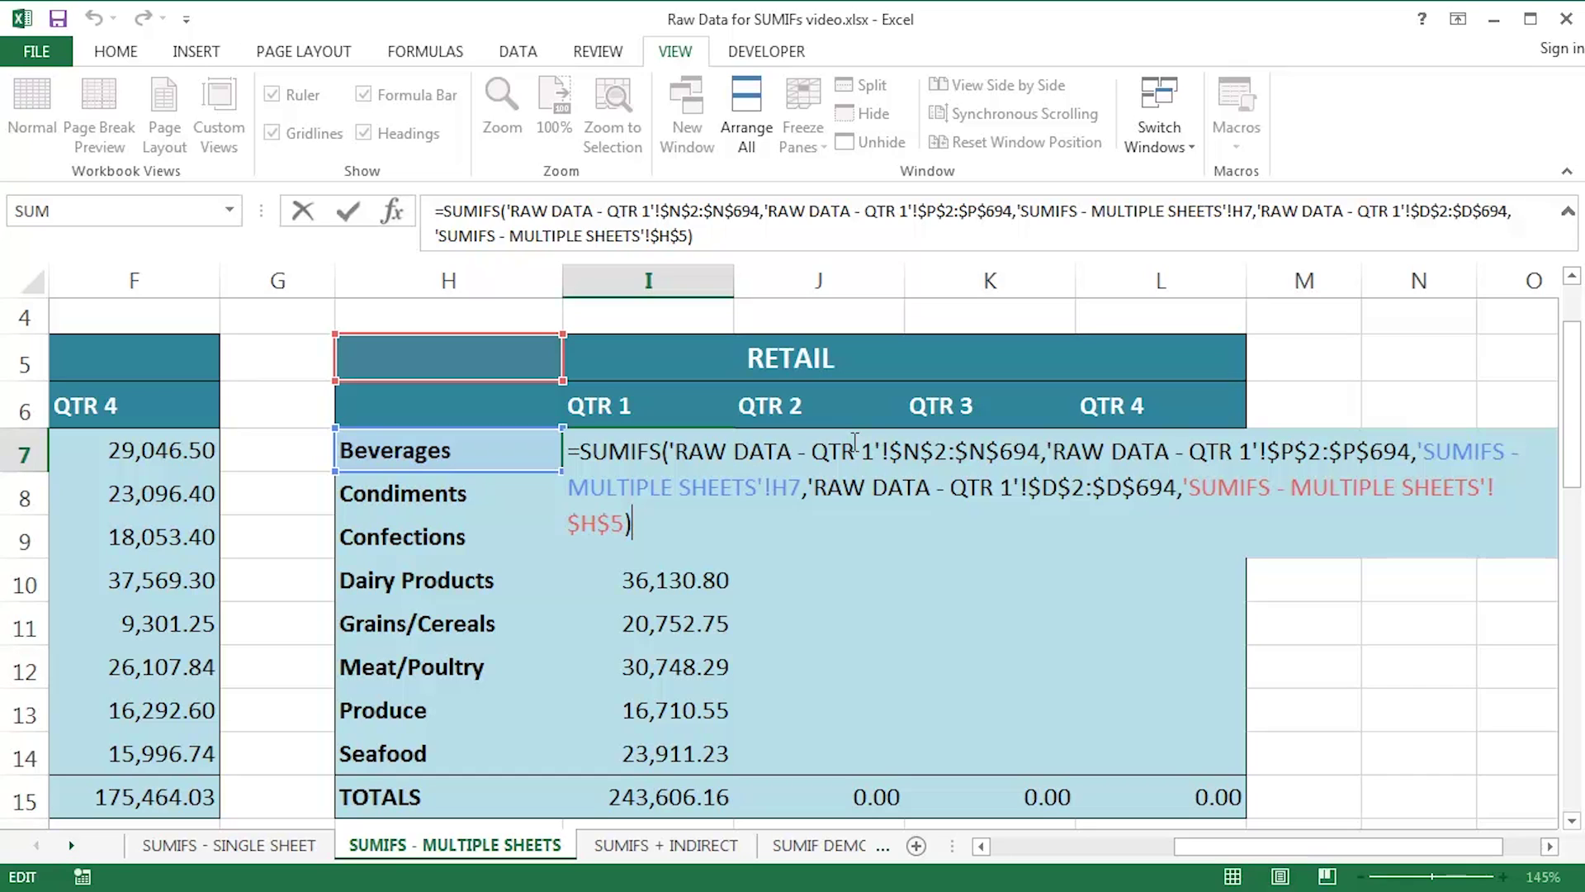
pyautogui.hotkey('ctrl', 'Return')
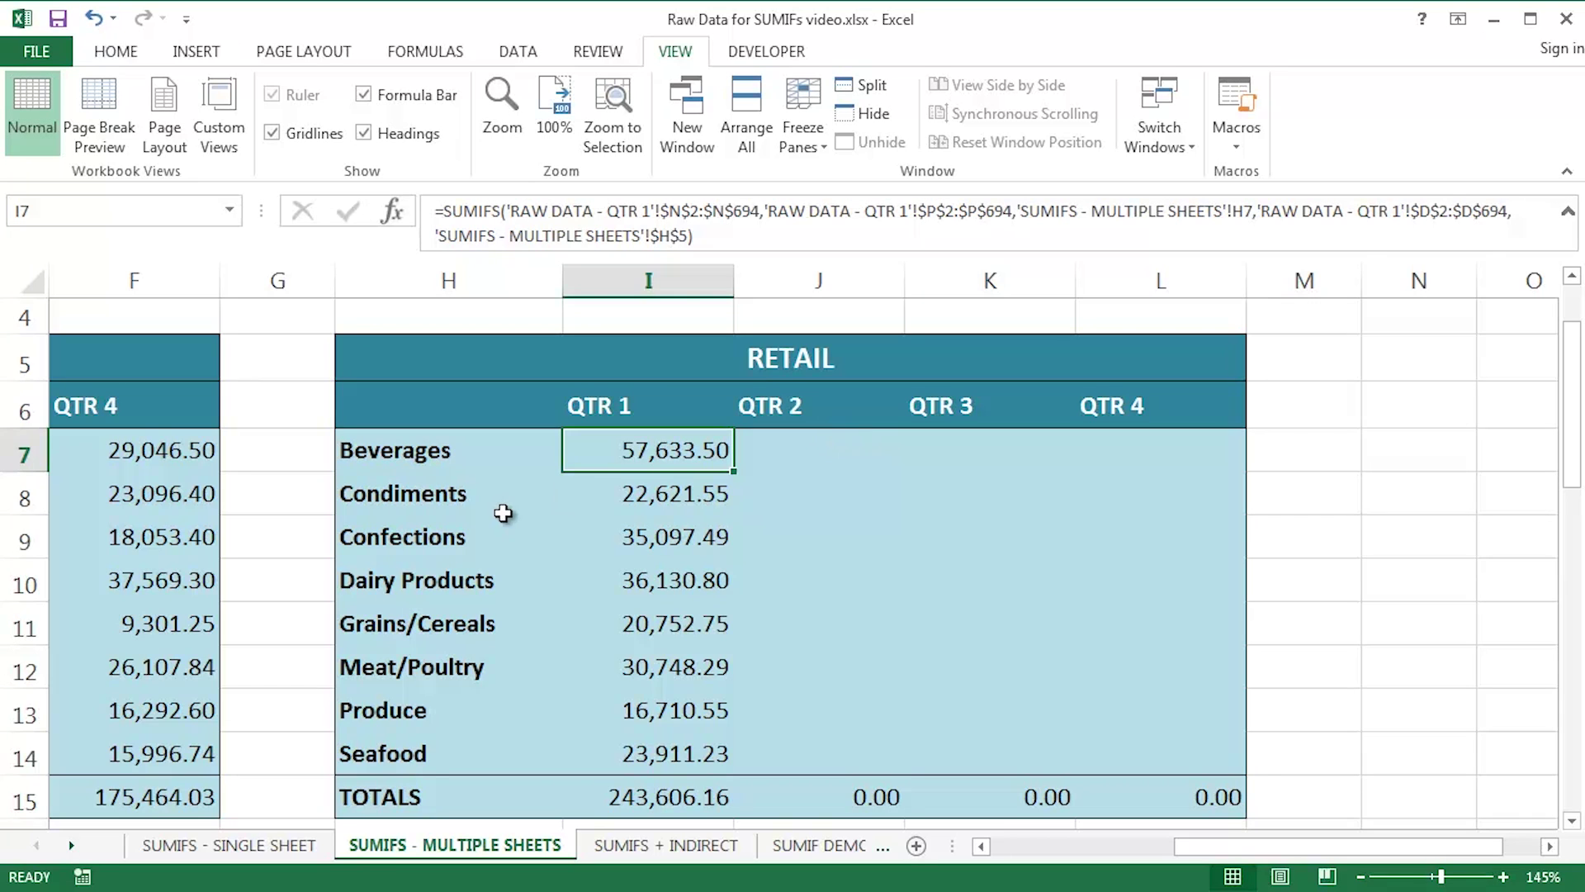
# Step: Fill the RETAIL formula across QTR 2–4 and down I7:L14 (all 0.00), then open SUMIFS + INDIRECT
pyautogui.moveTo(734, 471); pyautogui.dragTo(1049, 456)
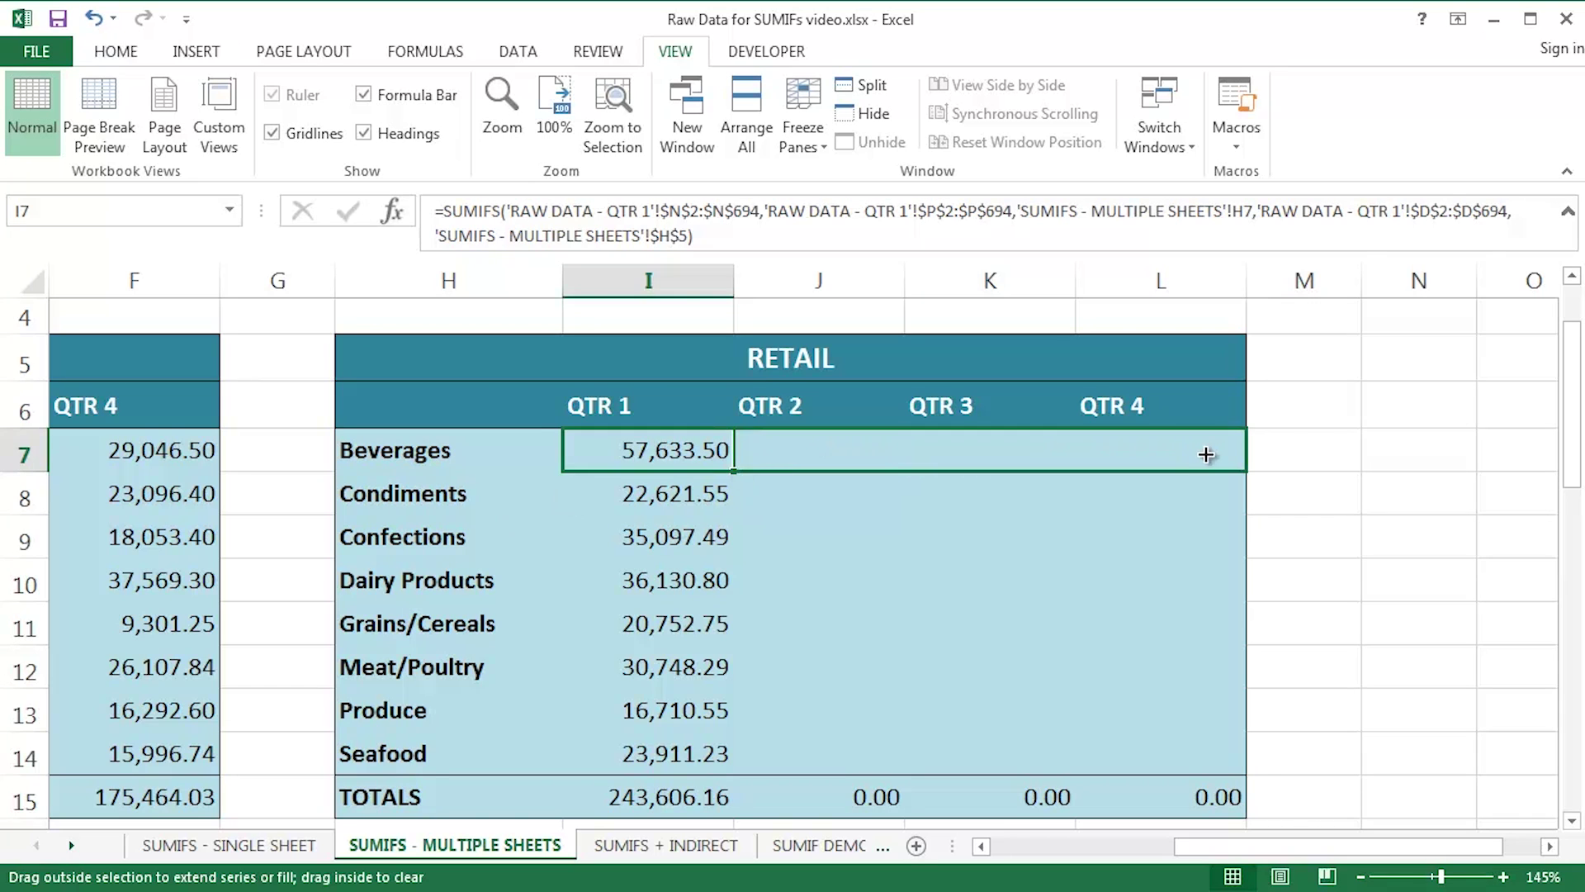
pyautogui.moveTo(1207, 455); pyautogui.dragTo(1204, 451)
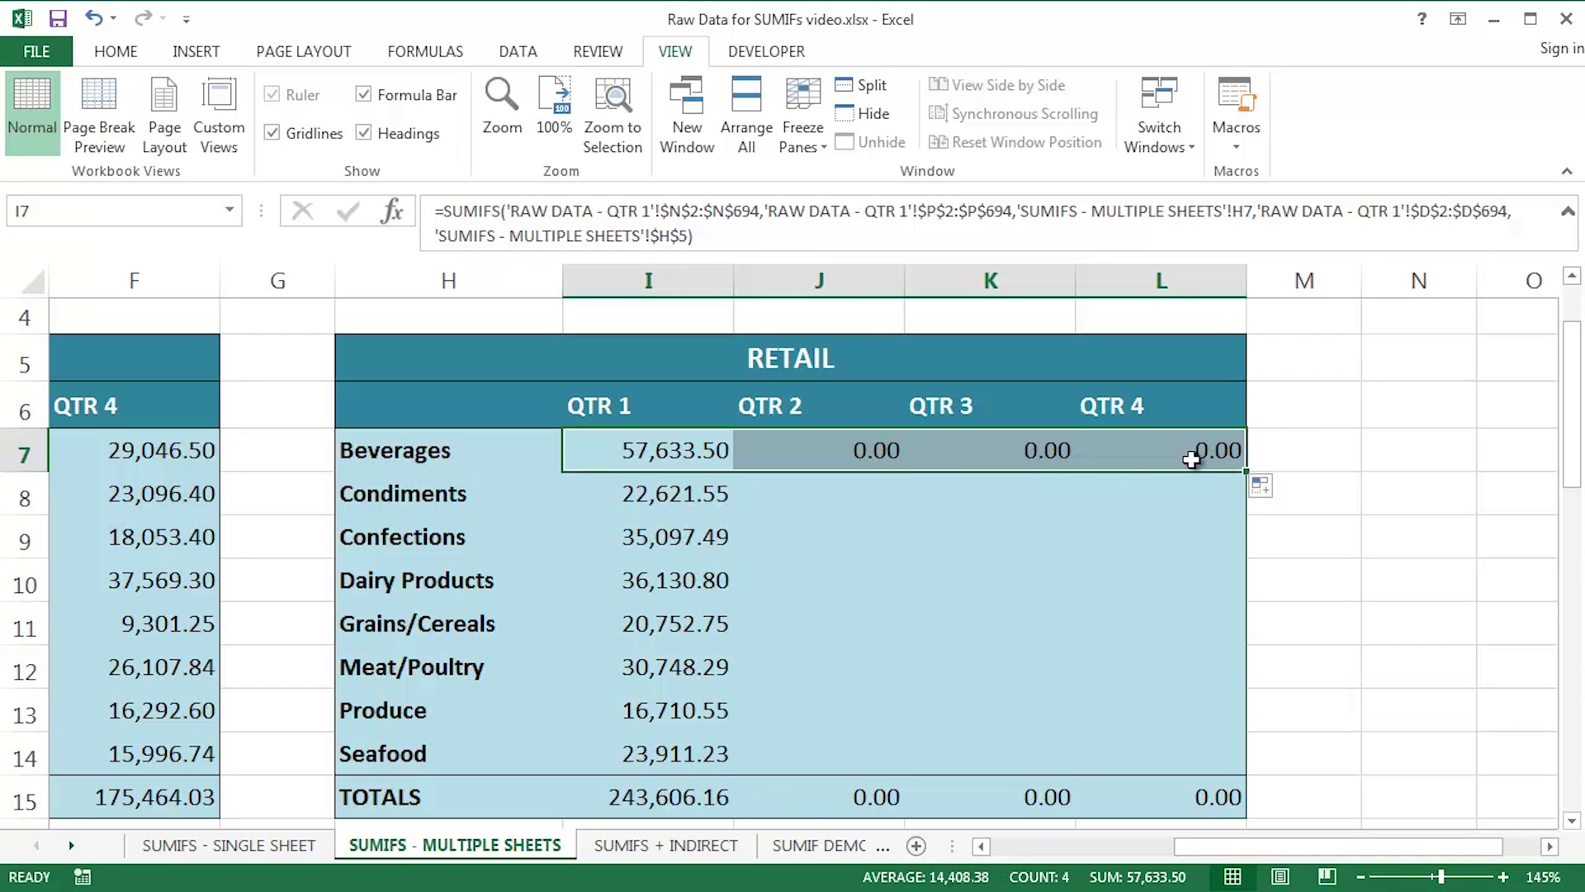
pyautogui.moveTo(671, 457); pyautogui.dragTo(1189, 726)
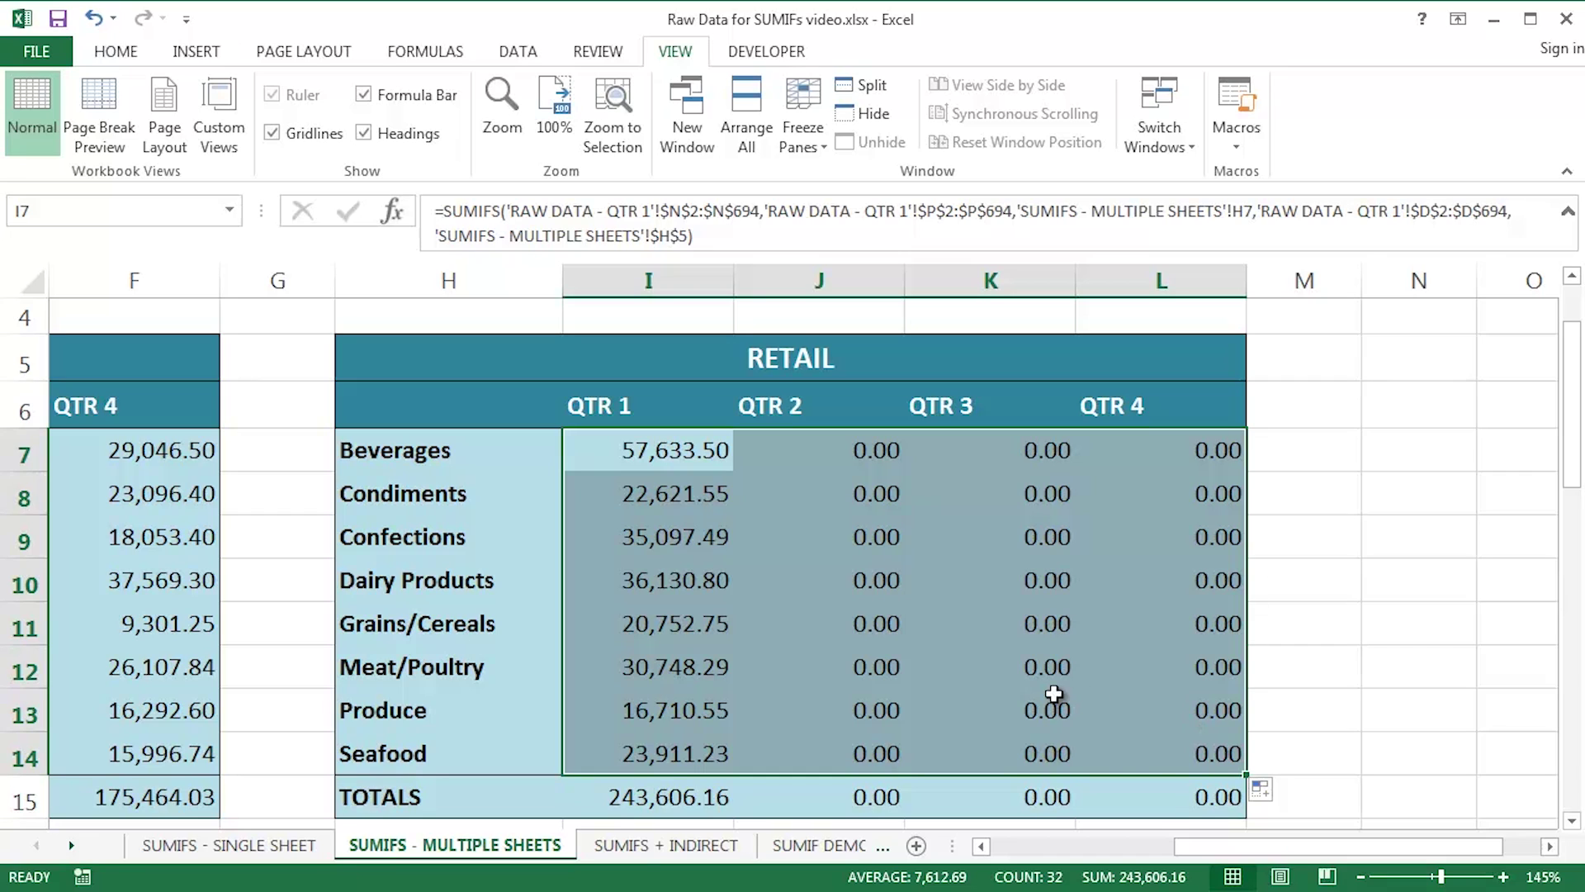
pyautogui.click(638, 850)
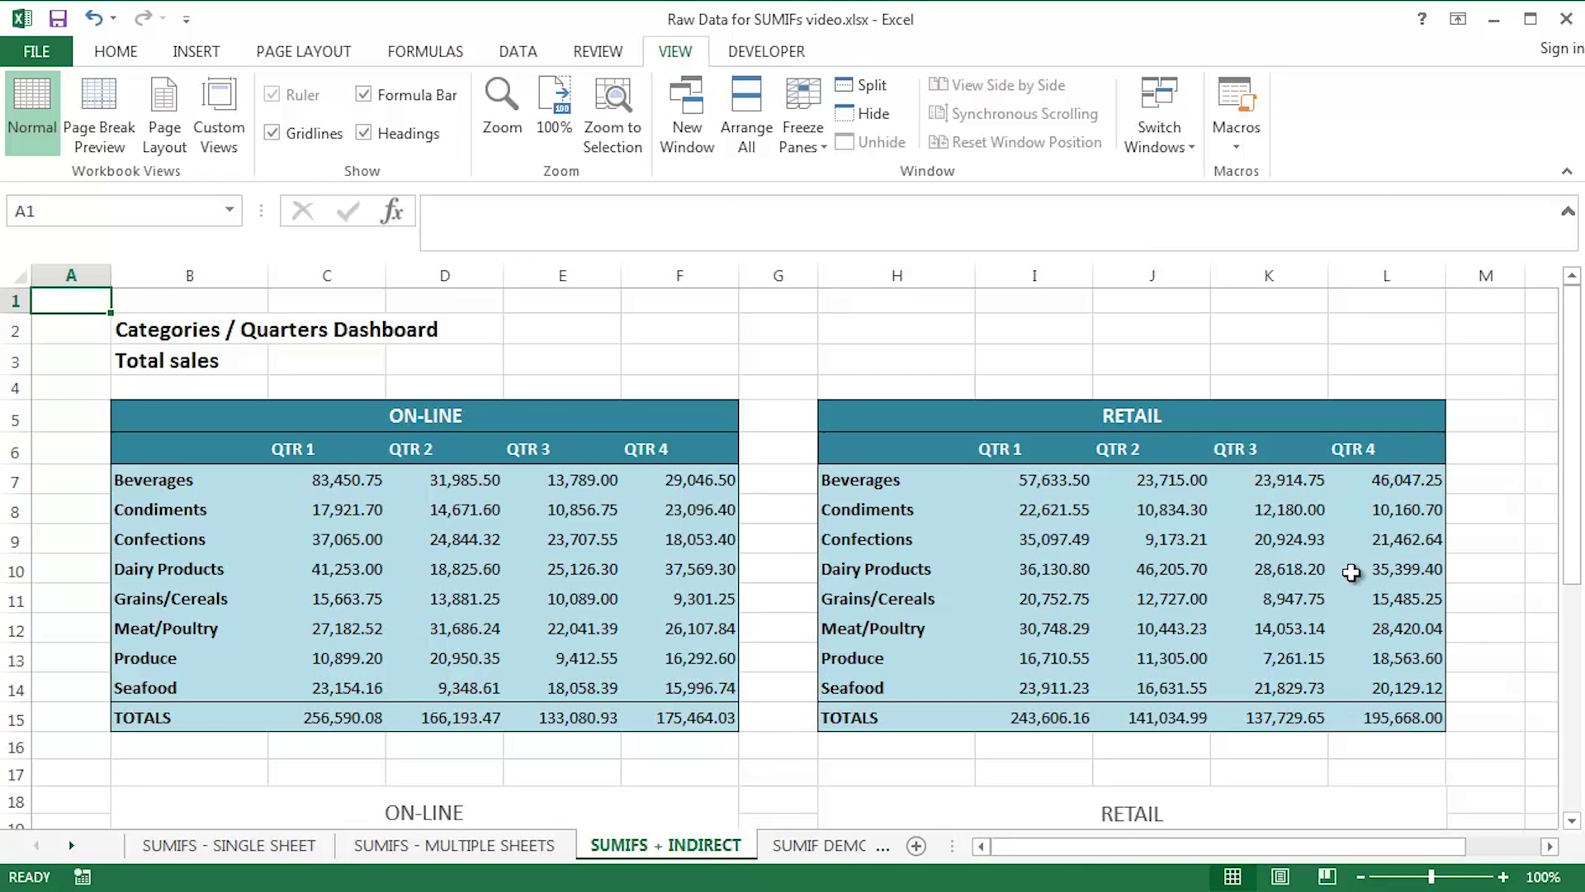
# Step: Zoom to 160% on the RETAIL table and show I7's SUMIFS formula with INDIRECT references
pyautogui.scroll(3, 1354, 575)
pyautogui.scroll(1, 1351, 573)
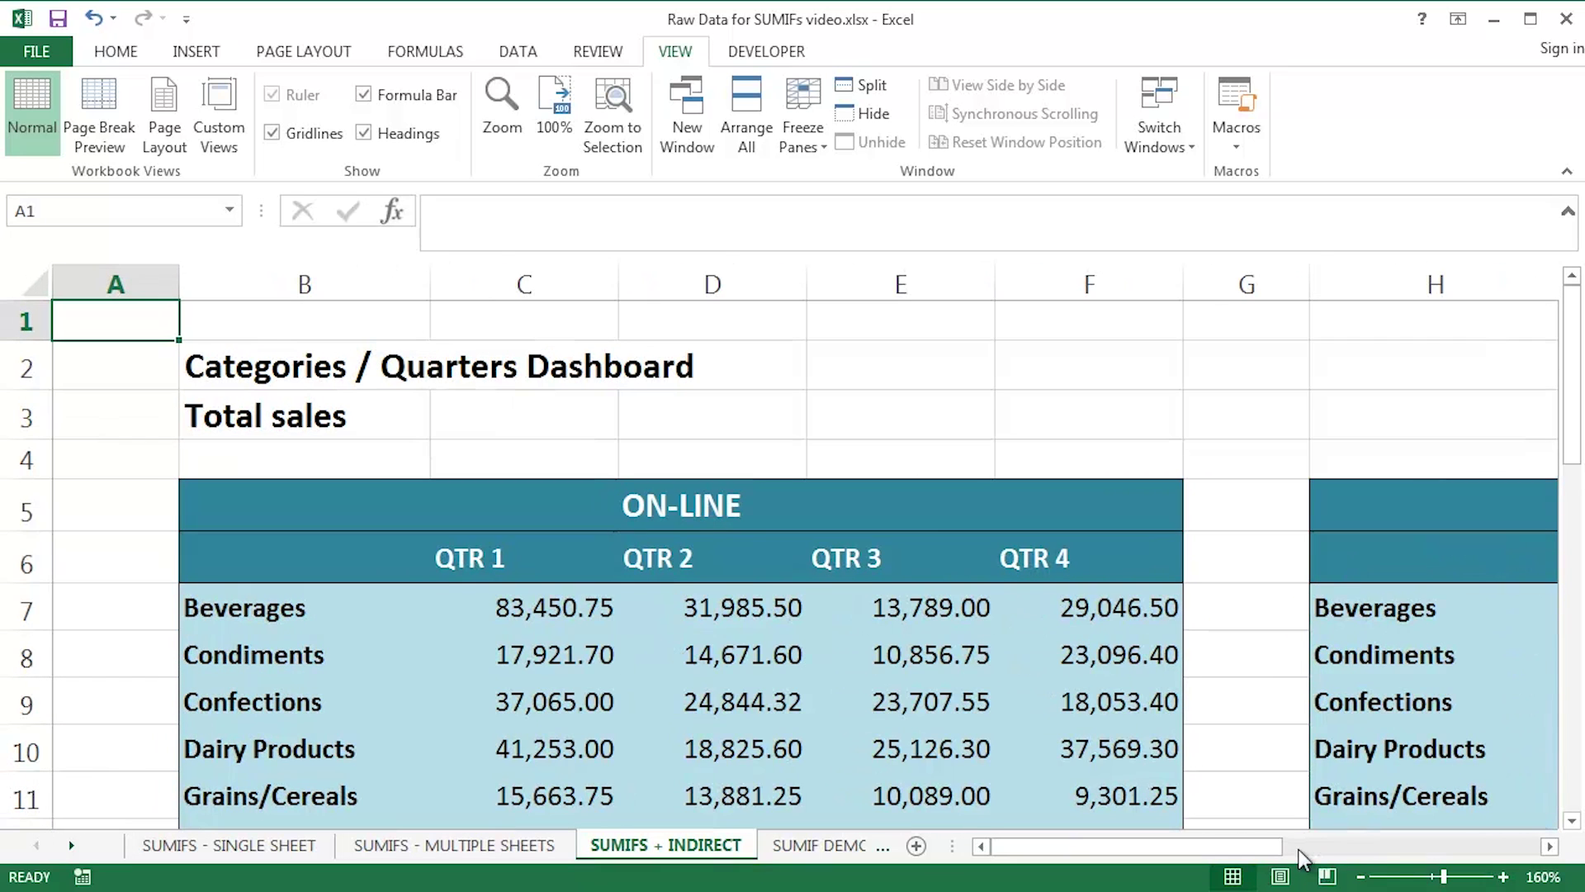
pyautogui.moveTo(1276, 847); pyautogui.dragTo(1456, 841)
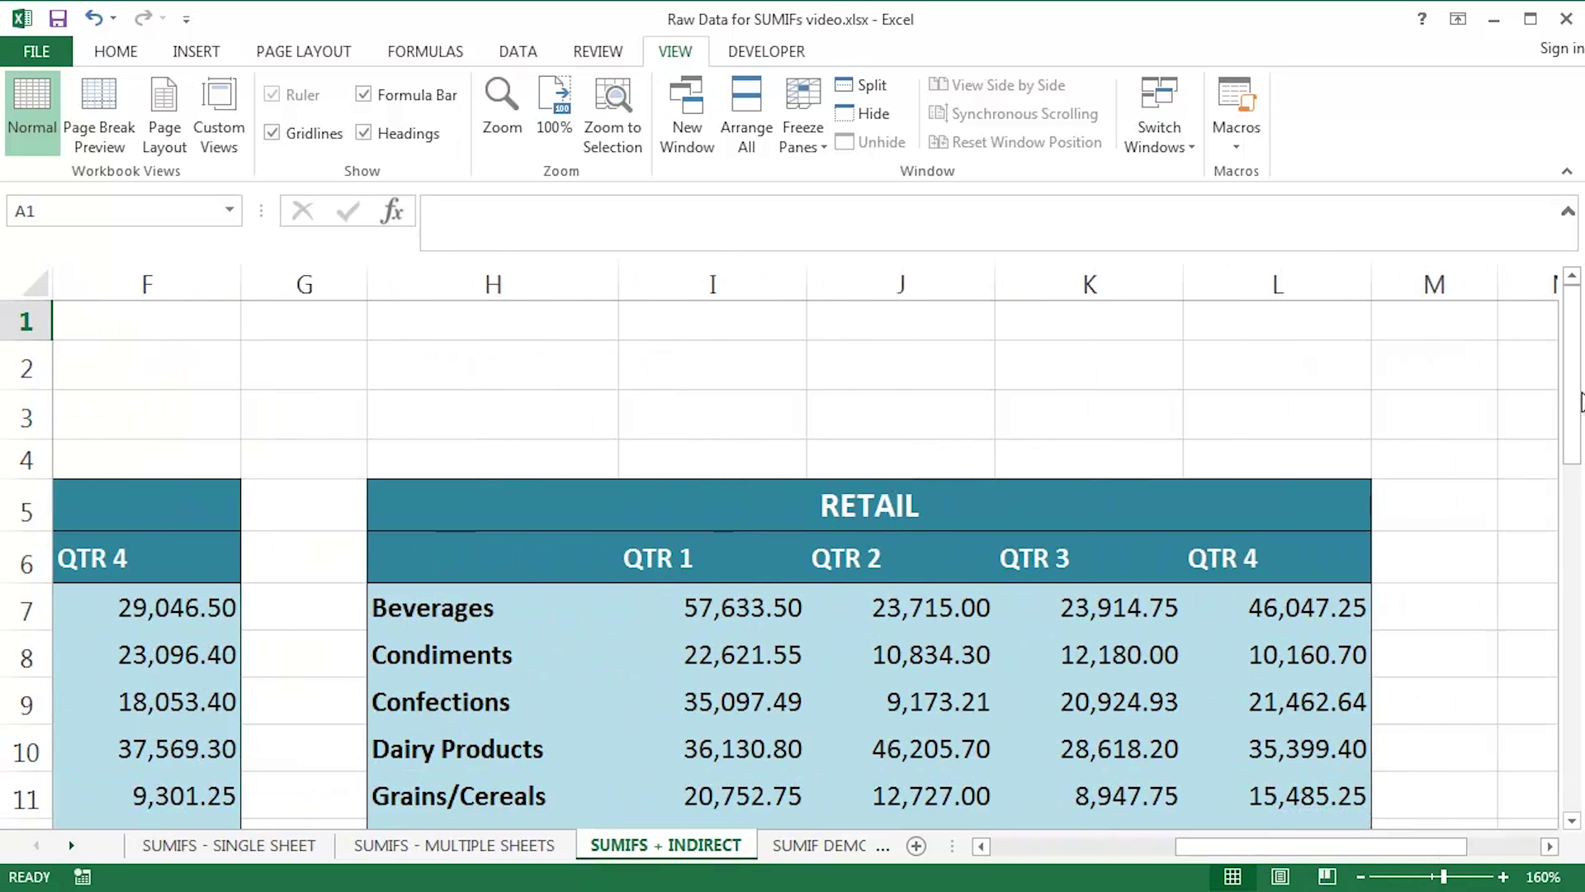
pyautogui.moveTo(1569, 397); pyautogui.dragTo(1568, 450)
pyautogui.click(718, 428)
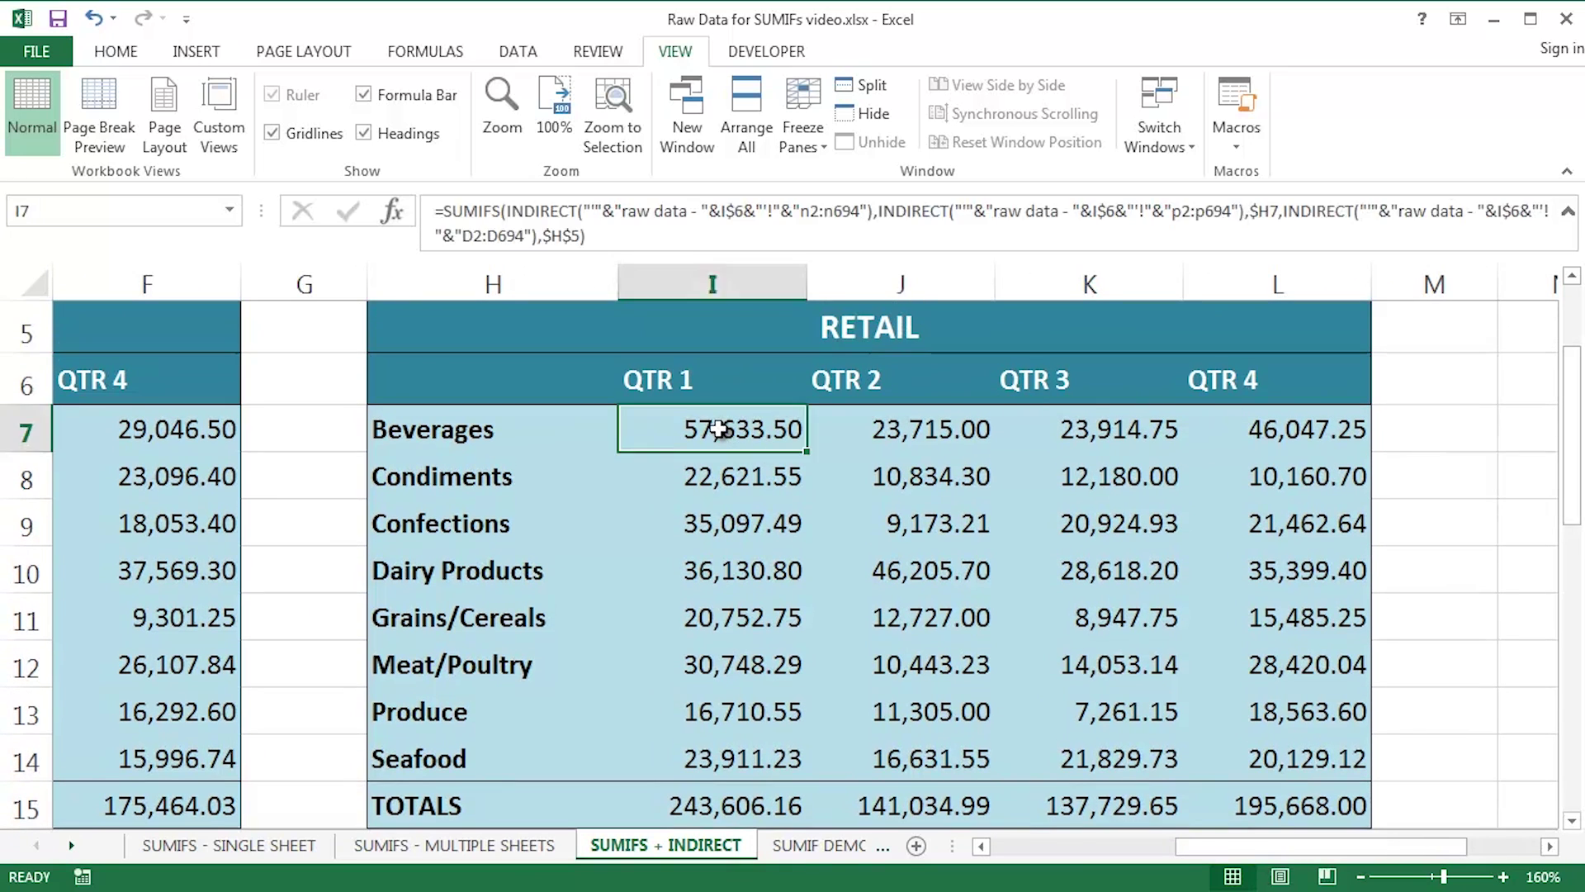
pyautogui.press('F2')
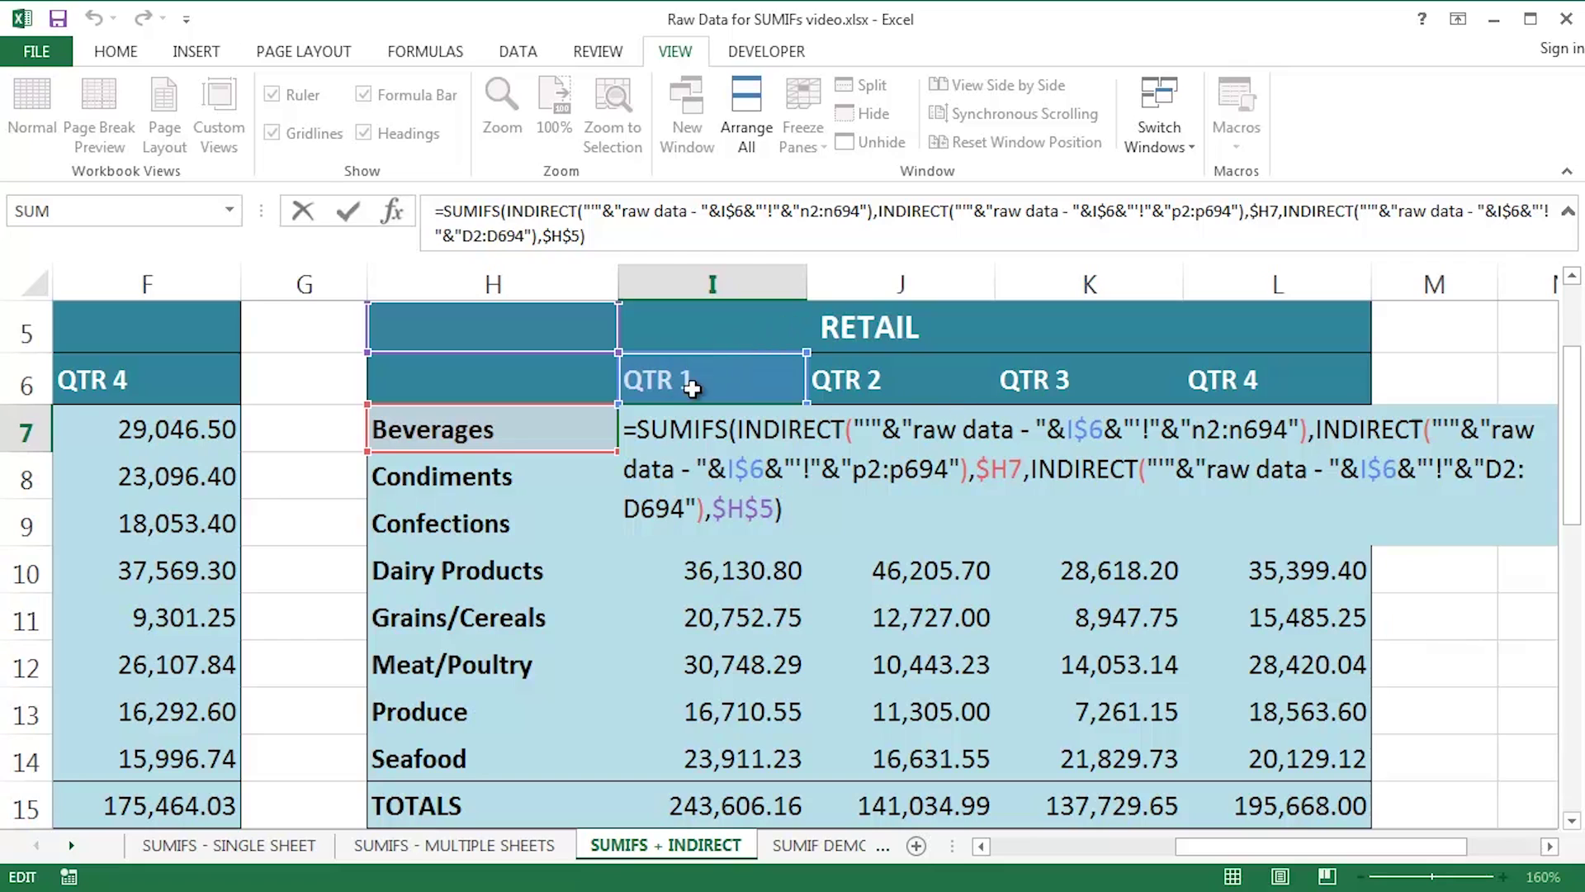
pyautogui.click(1088, 428)
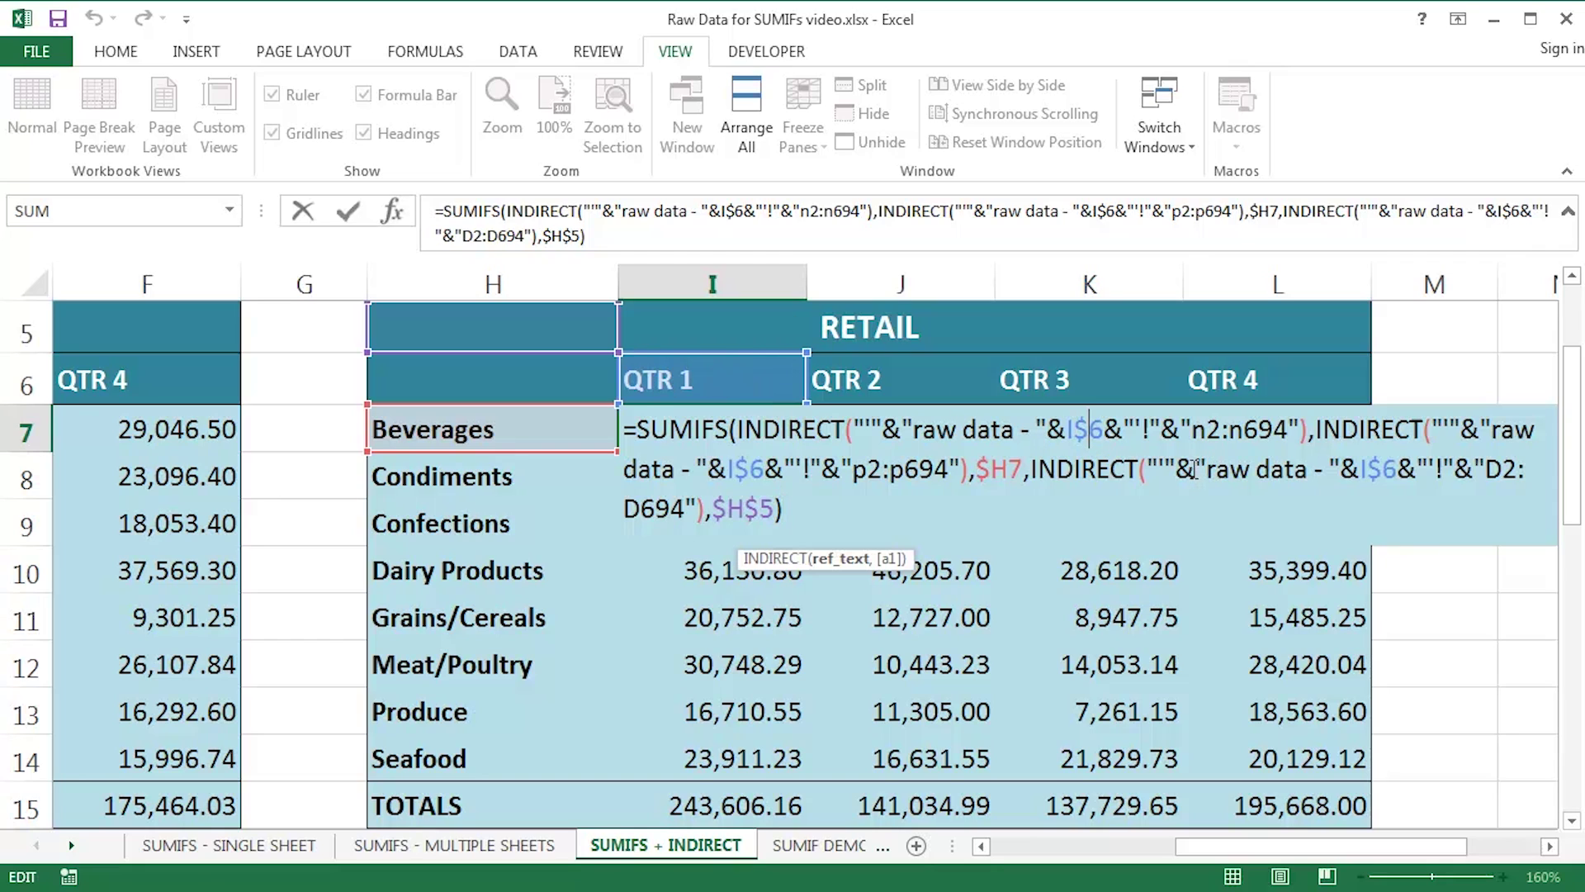
pyautogui.moveTo(1045, 428); pyautogui.dragTo(1066, 428)
pyautogui.moveTo(882, 429); pyautogui.dragTo(902, 430)
pyautogui.press('Escape')
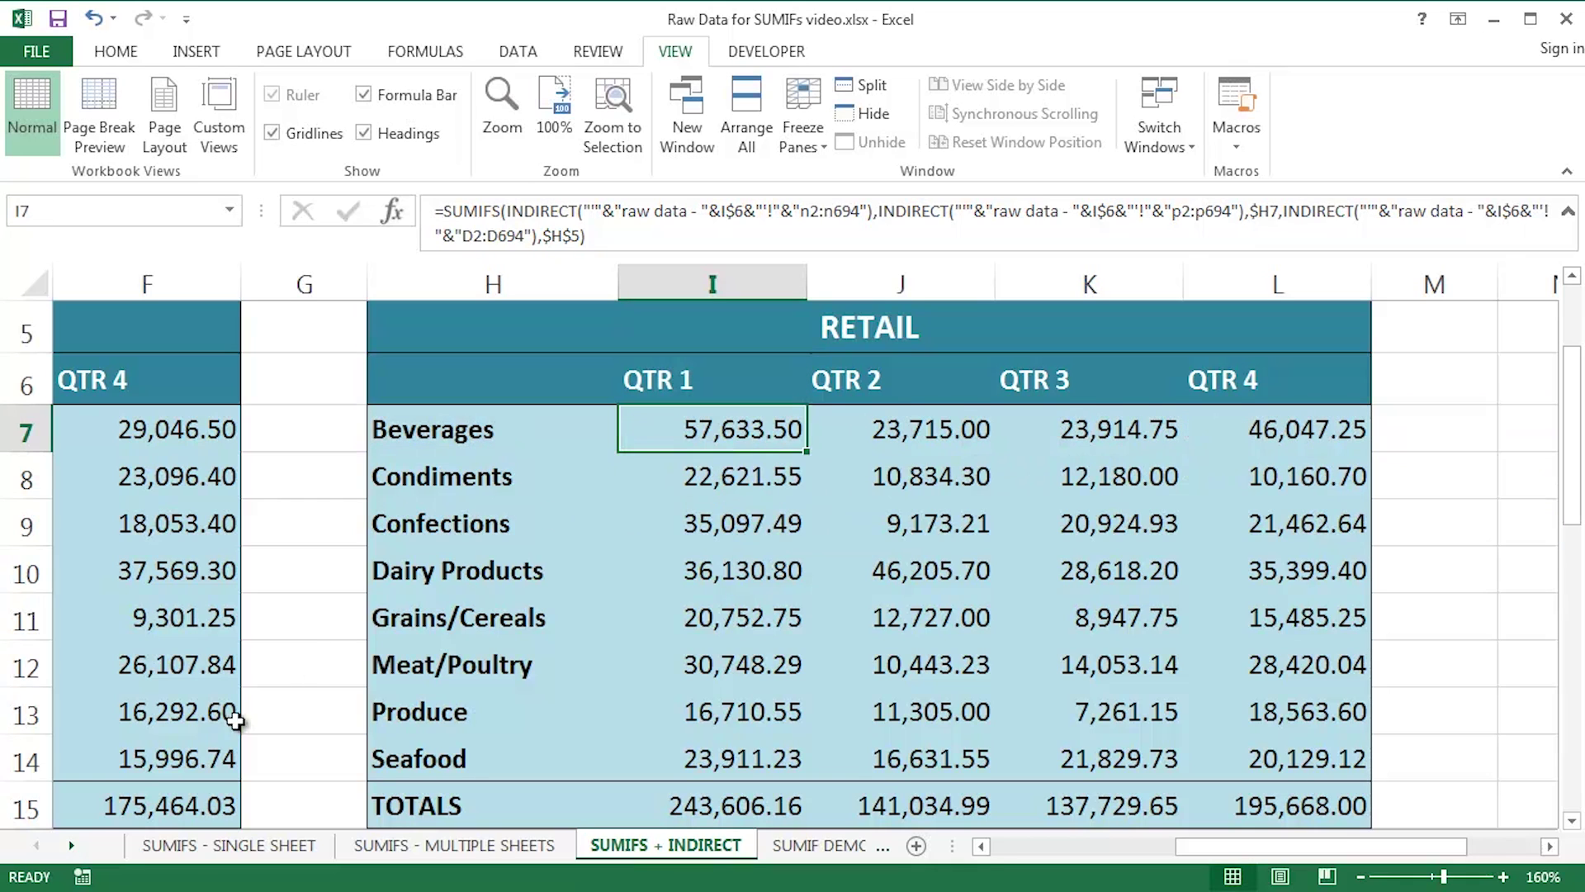
pyautogui.click(71, 845)
pyautogui.click(71, 845)
pyautogui.click(71, 844)
pyautogui.click(71, 845)
pyautogui.click(71, 845)
pyautogui.click(470, 847)
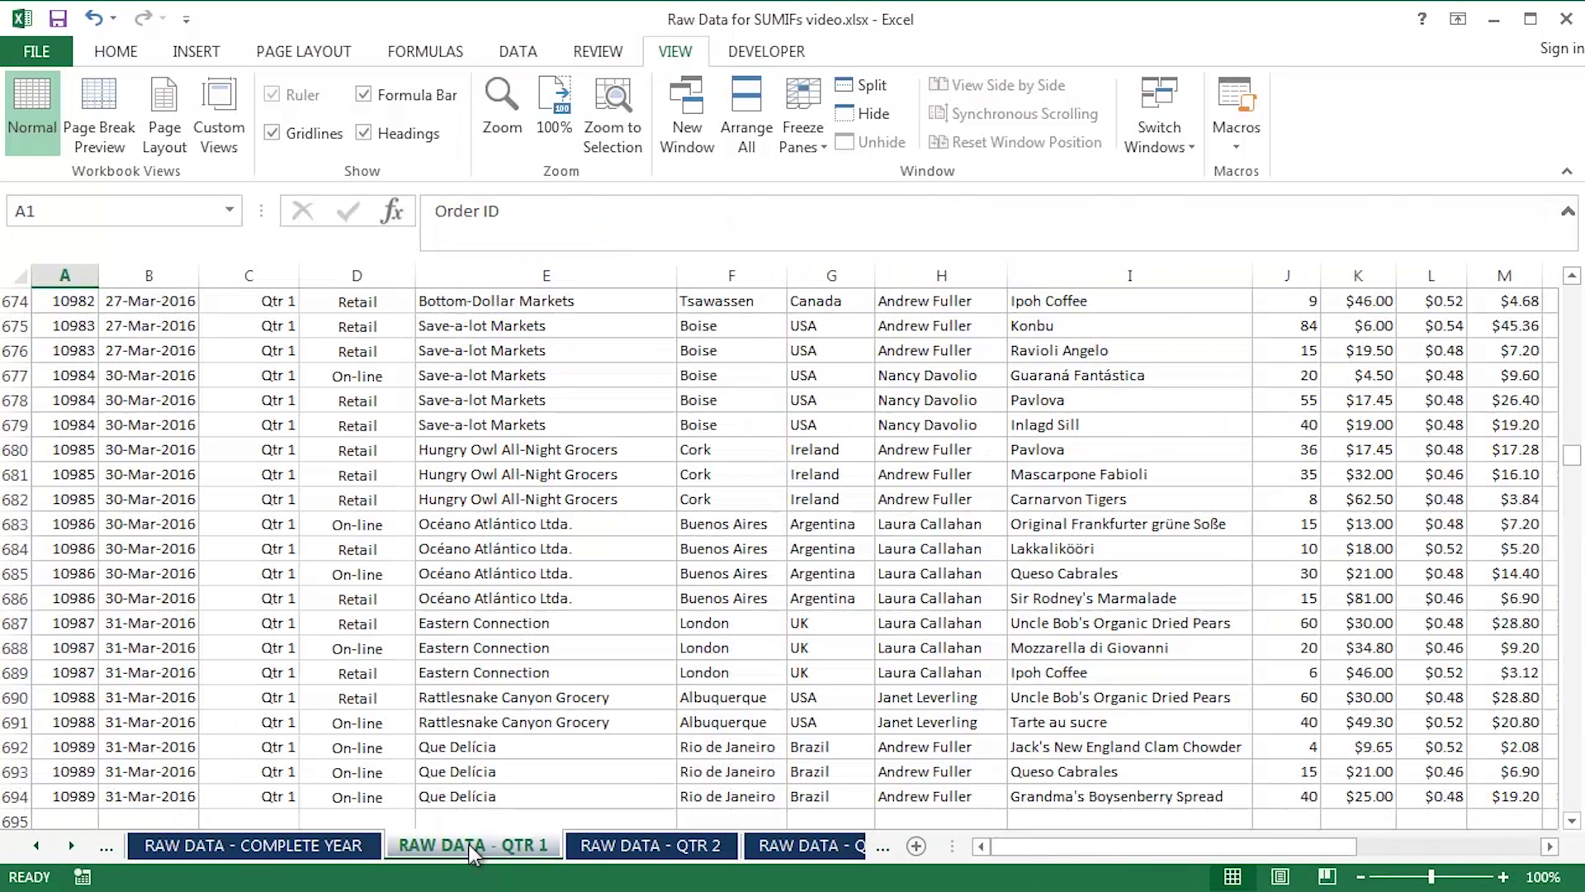
pyautogui.click(648, 842)
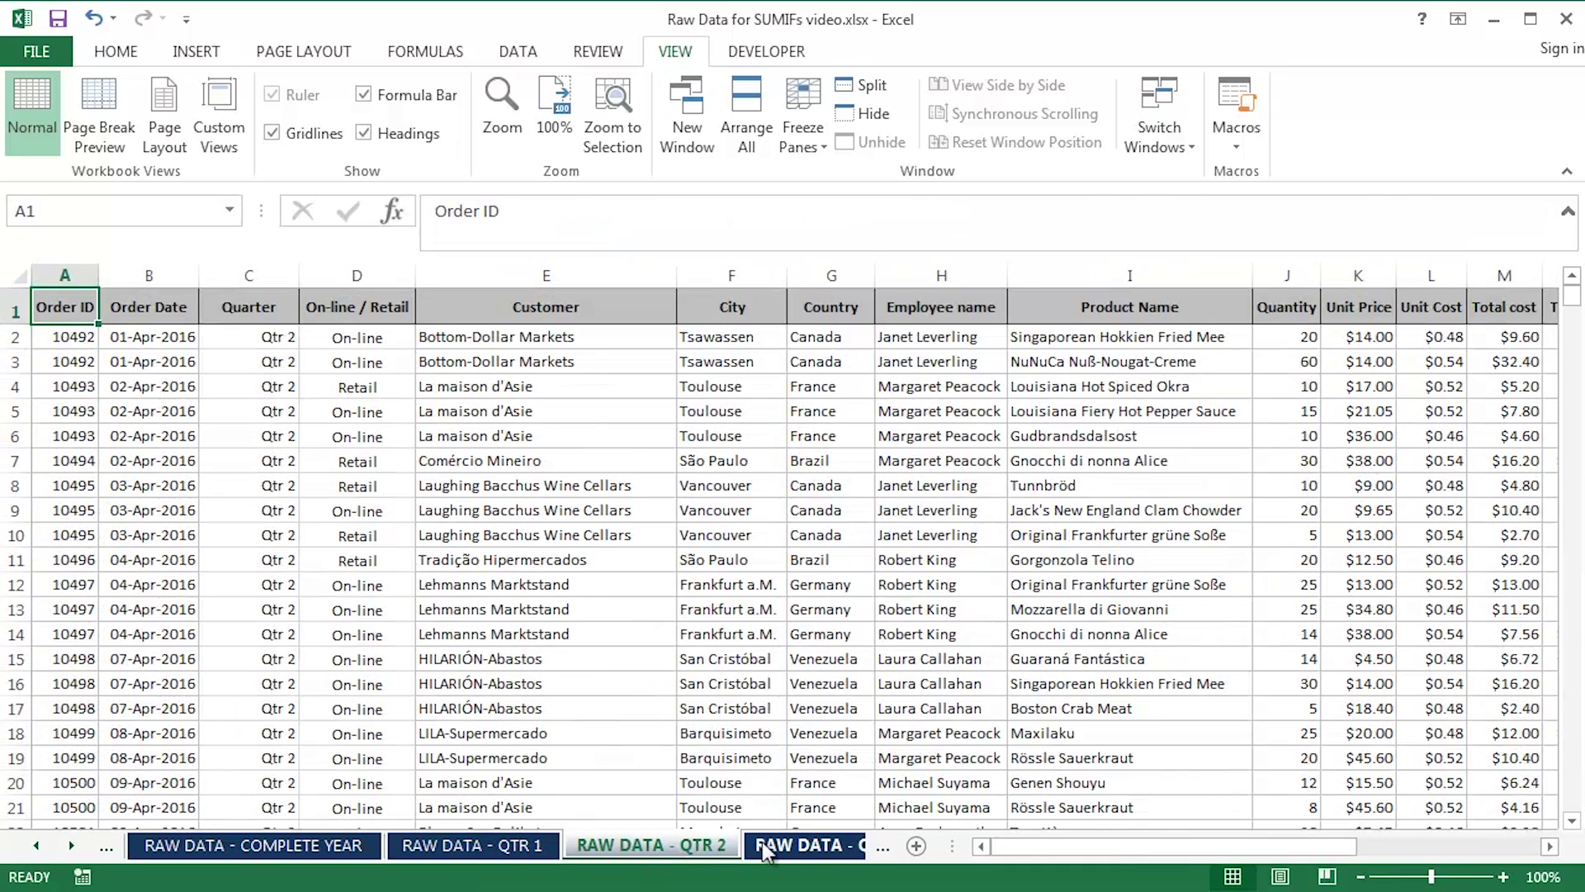
pyautogui.click(801, 850)
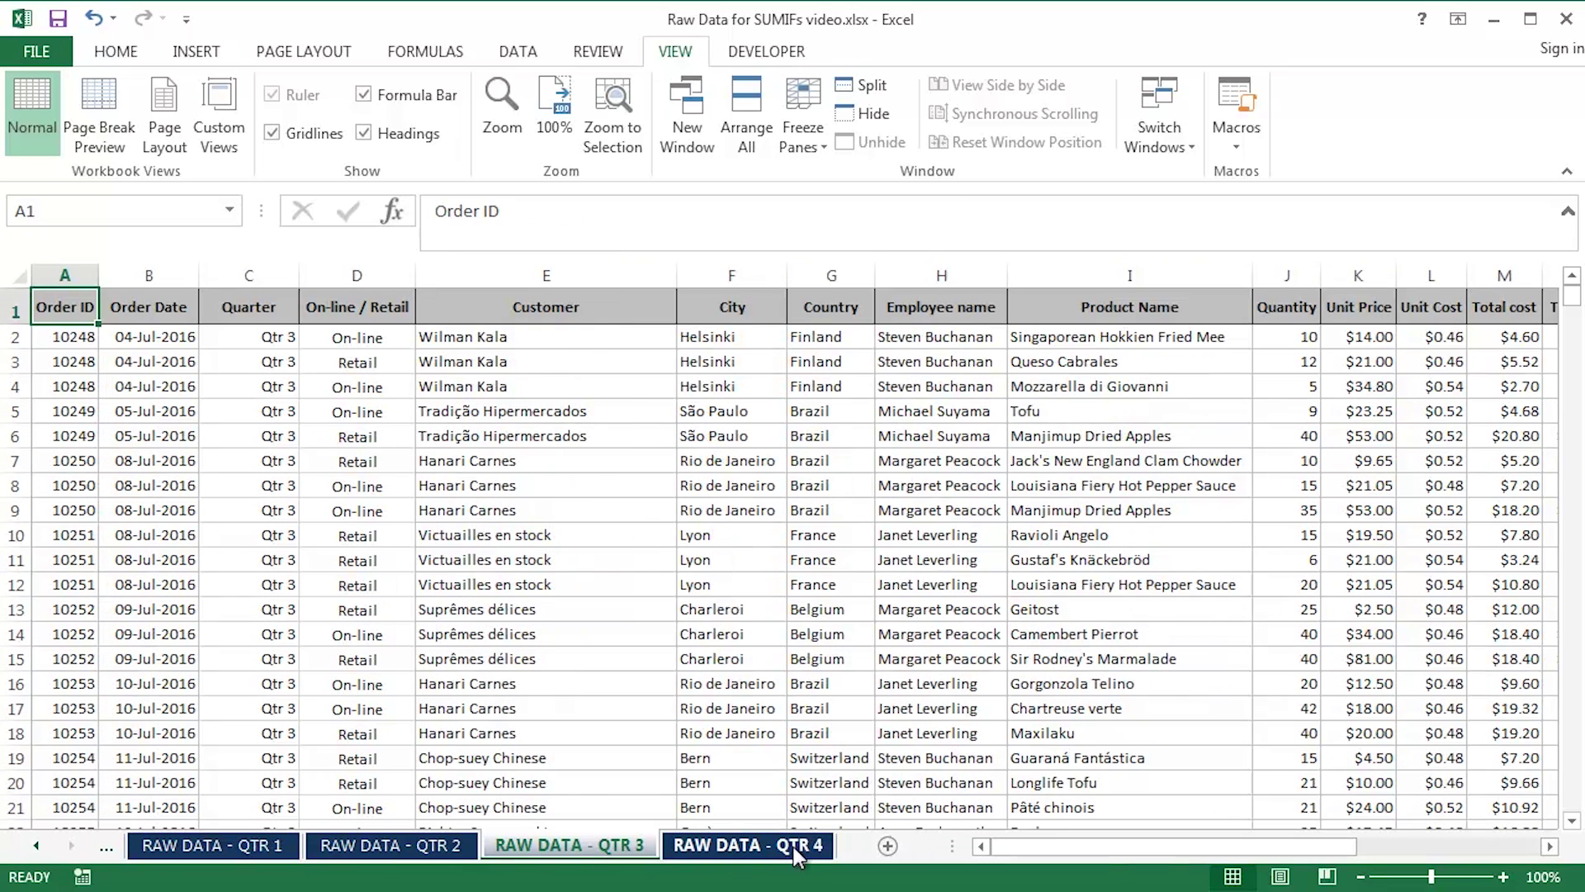
pyautogui.click(744, 849)
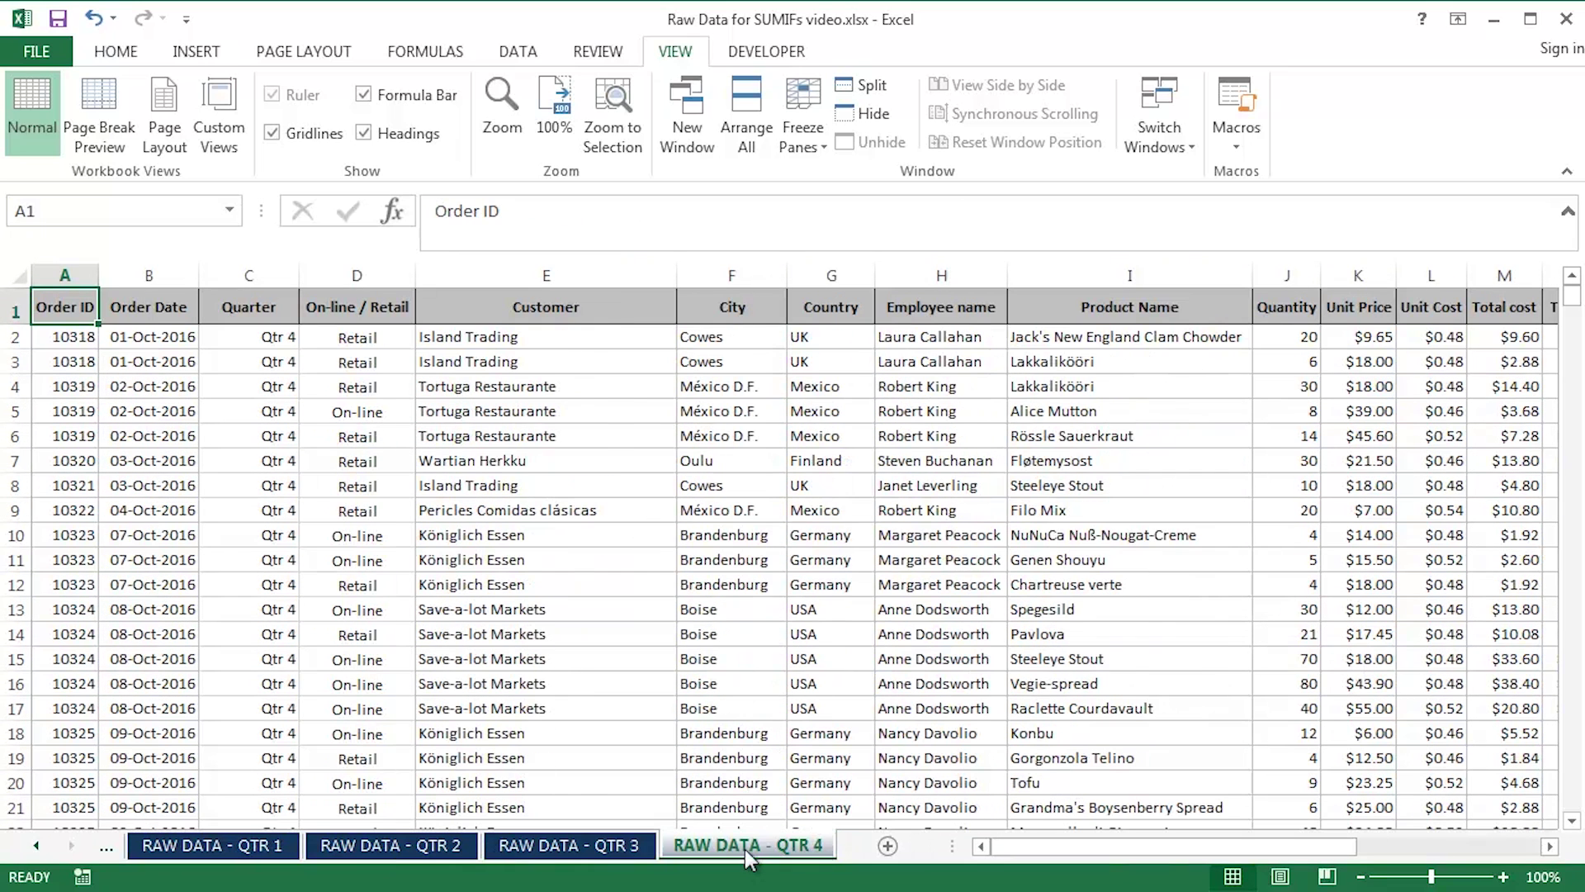
pyautogui.click(37, 846)
pyautogui.click(36, 845)
pyautogui.click(37, 845)
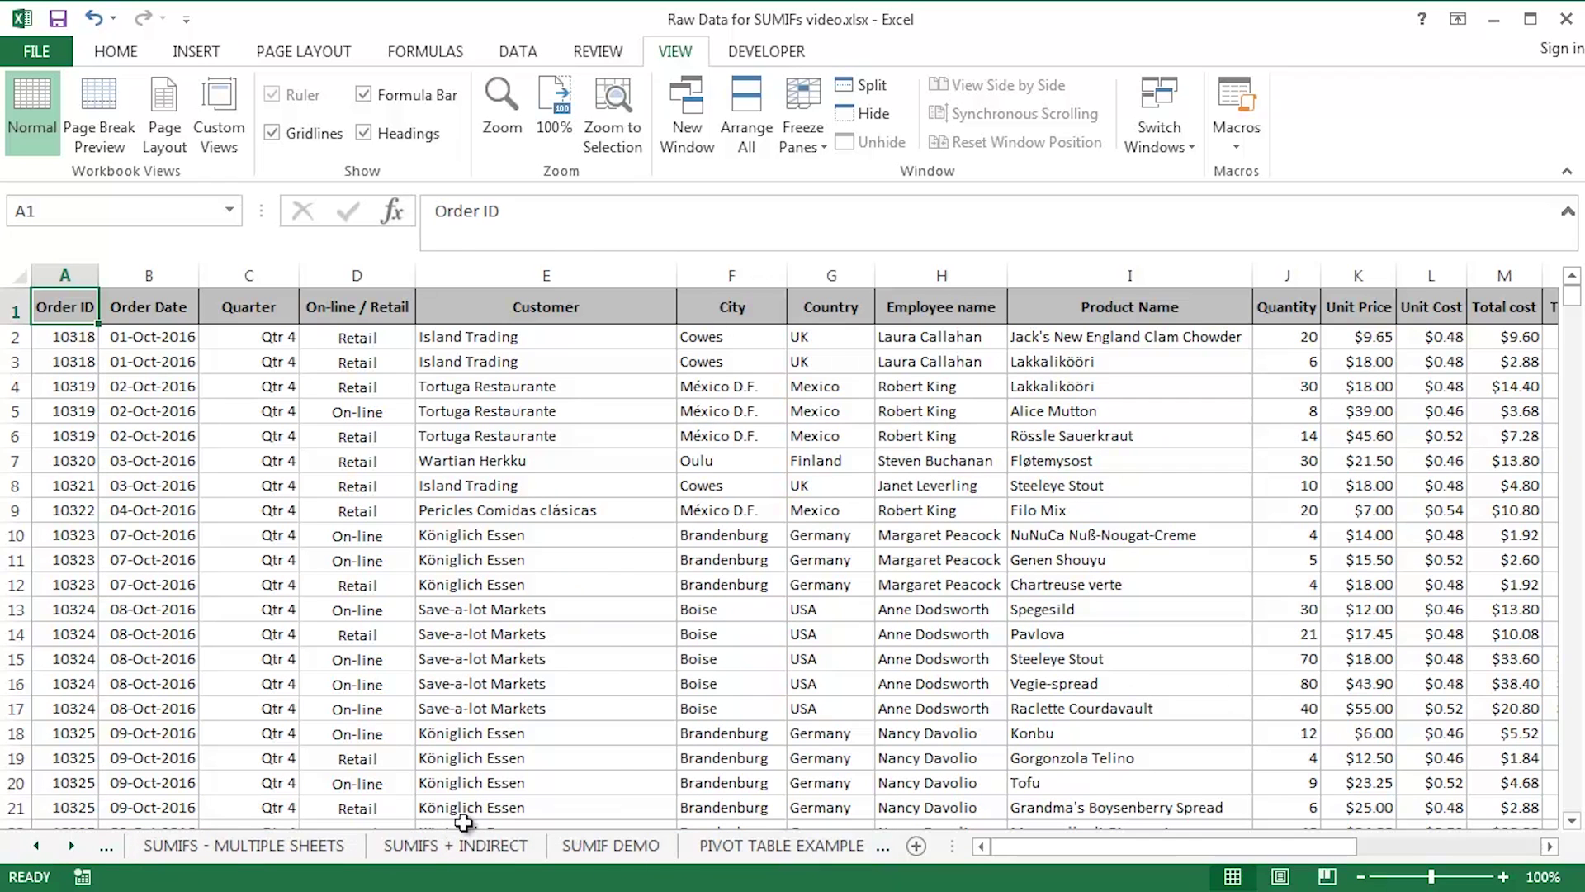
pyautogui.click(468, 847)
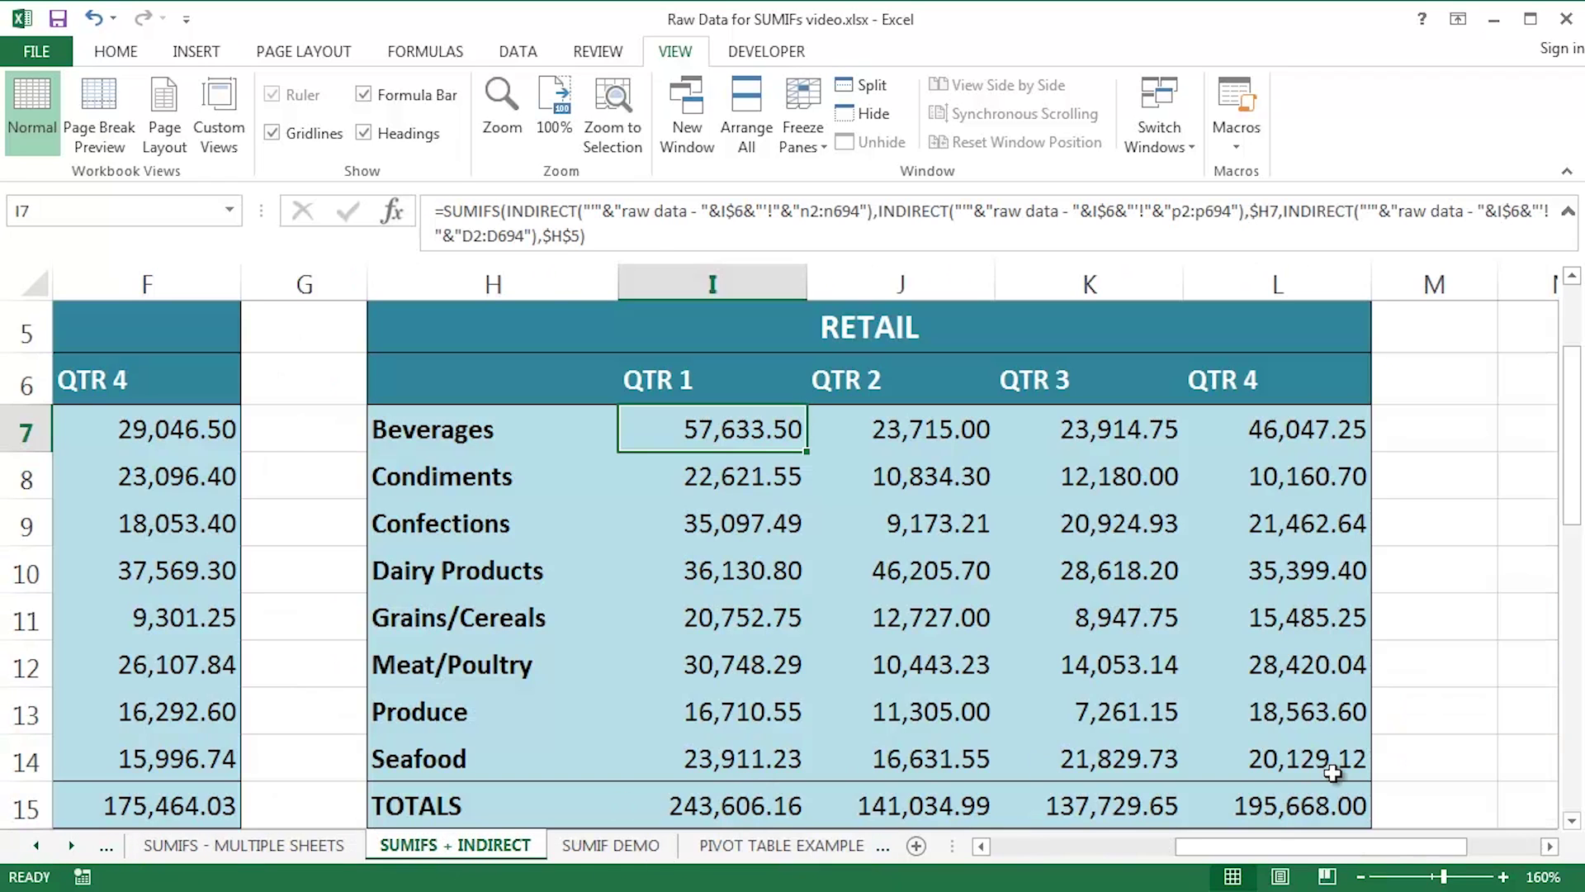
pyautogui.press('F2')
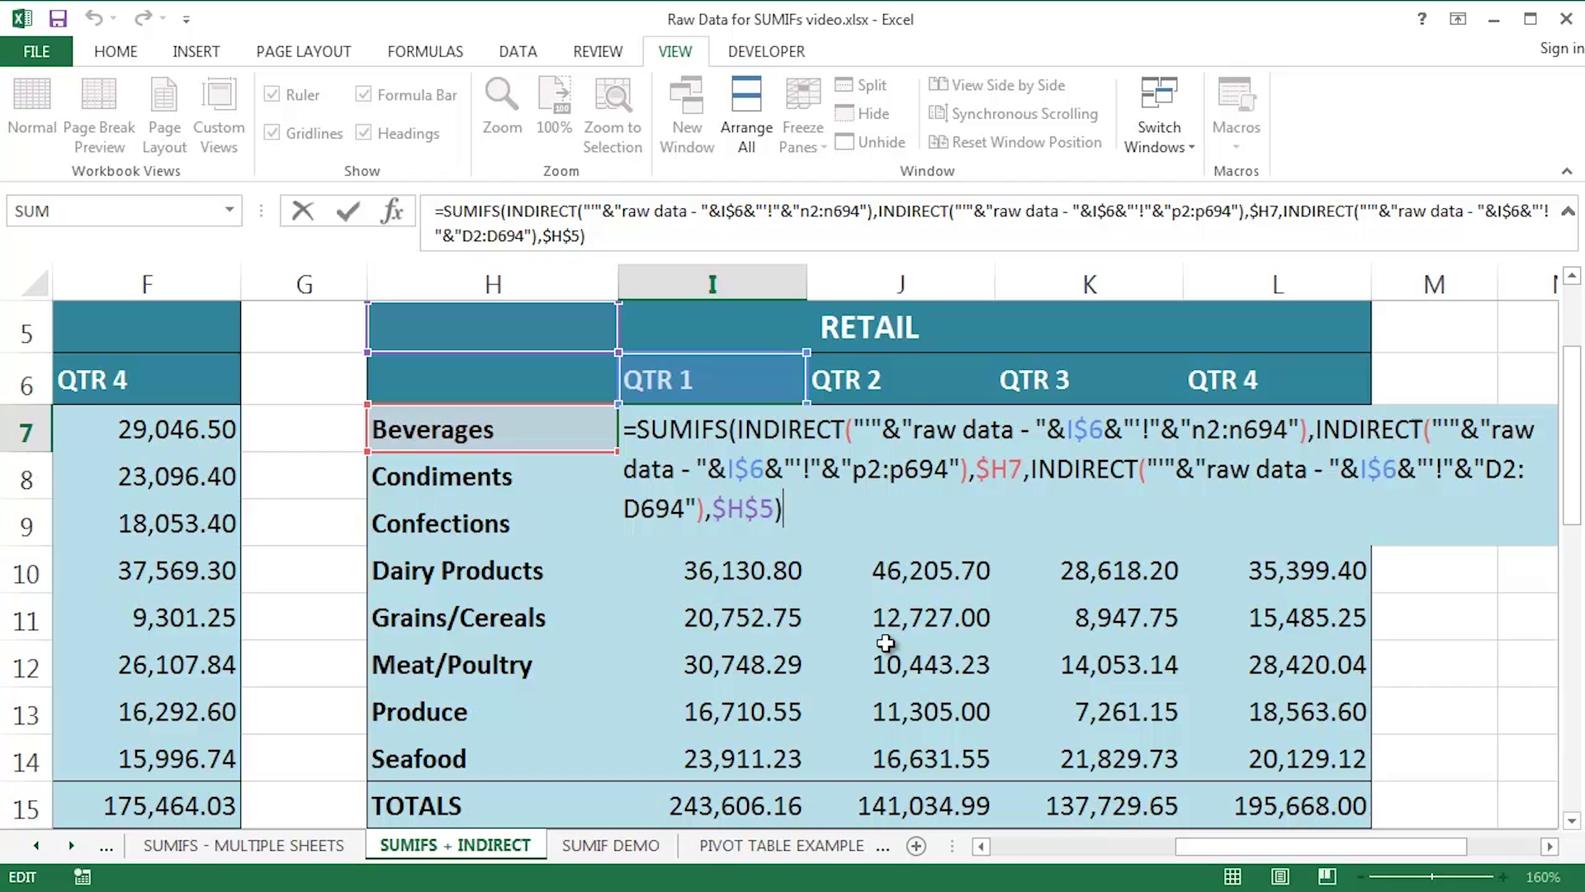
pyautogui.hotkey('ctrl', 'Return')
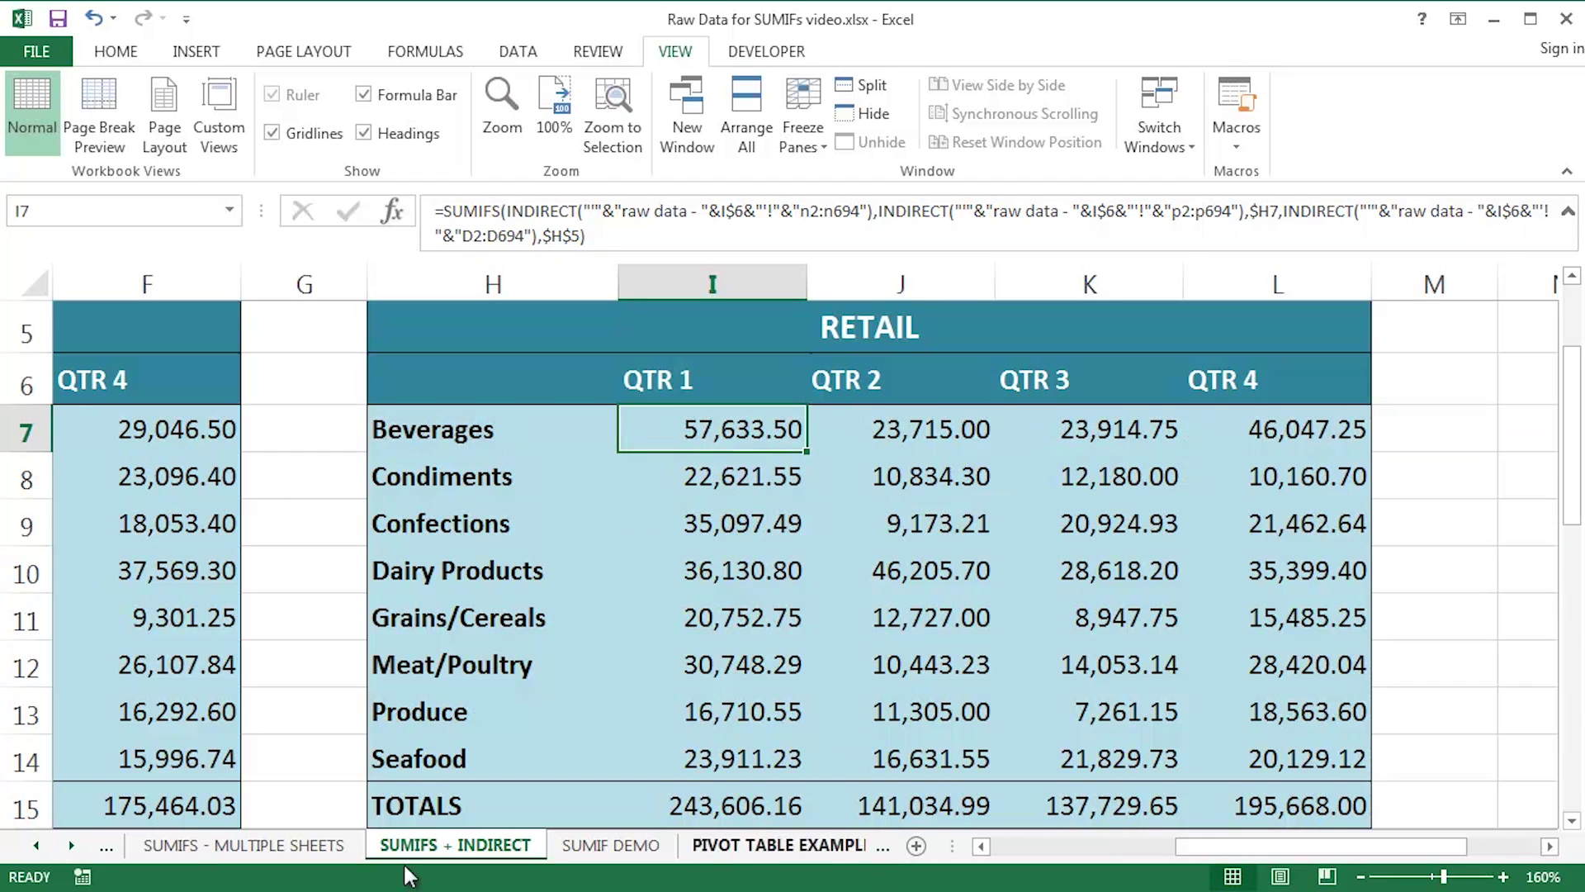
# Step: On SUMIFS - MULTIPLE SHEETS, show I7's formula with its fixed RAW DATA - QTR 1 references
pyautogui.click(260, 845)
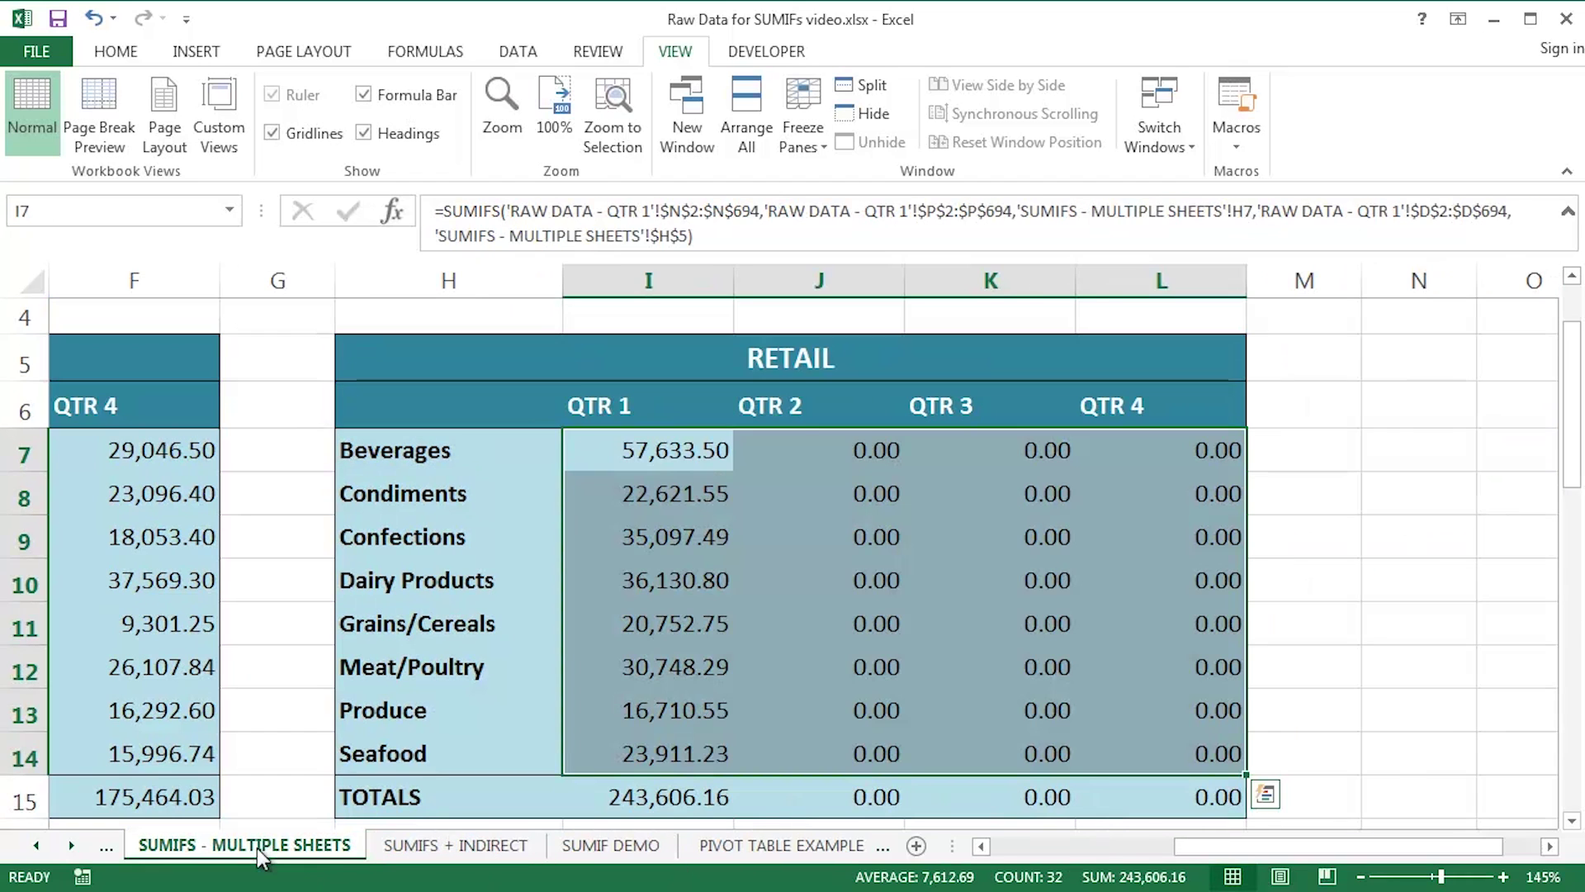
pyautogui.click(662, 449)
pyautogui.doubleClick(622, 452)
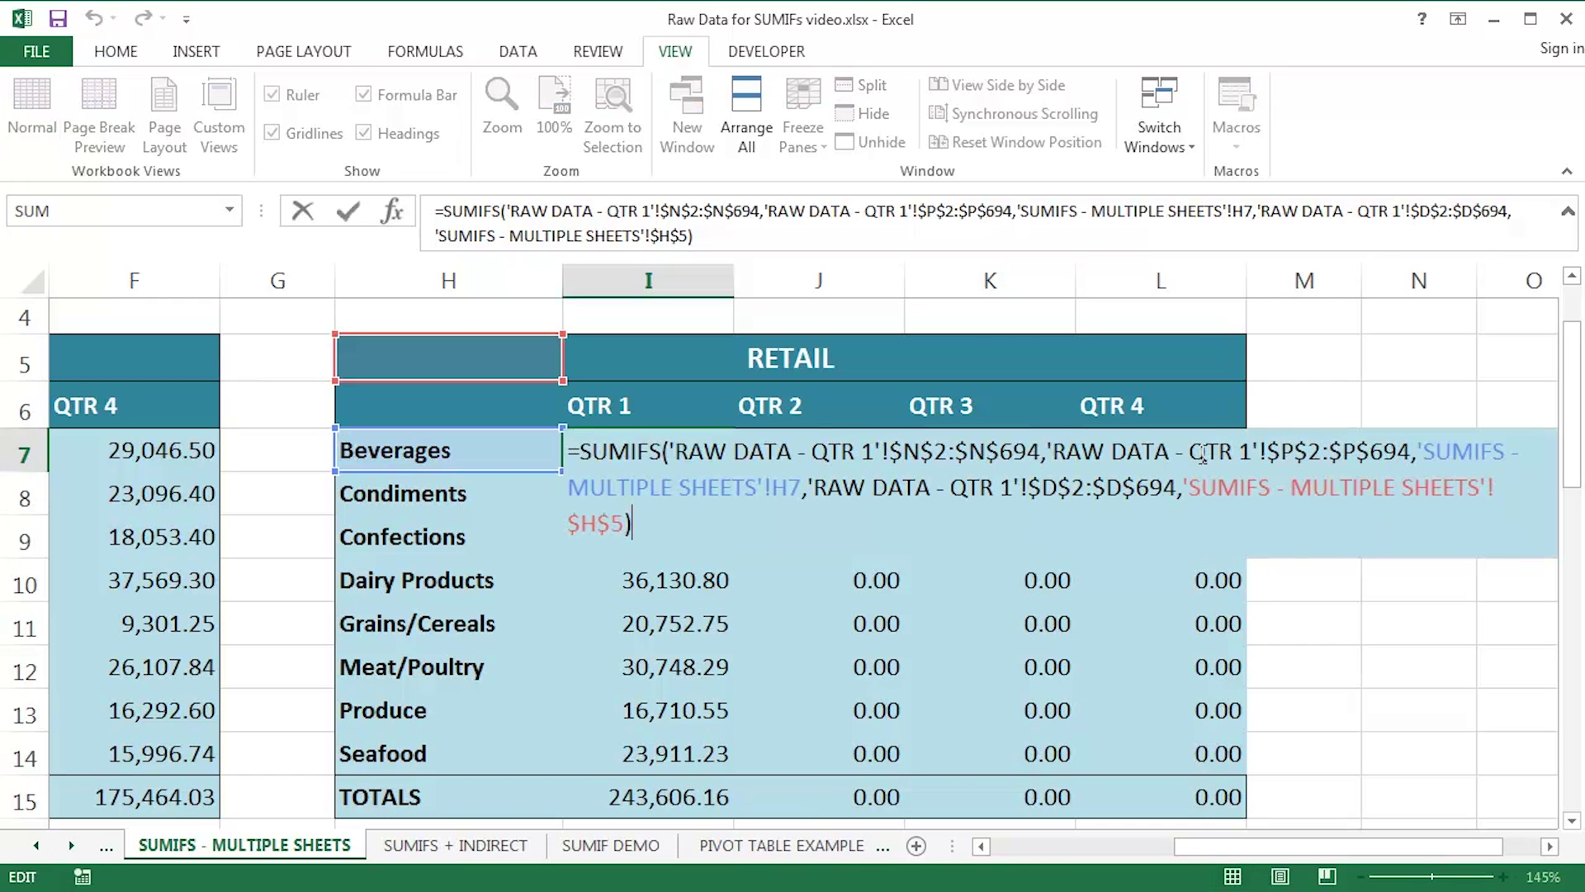